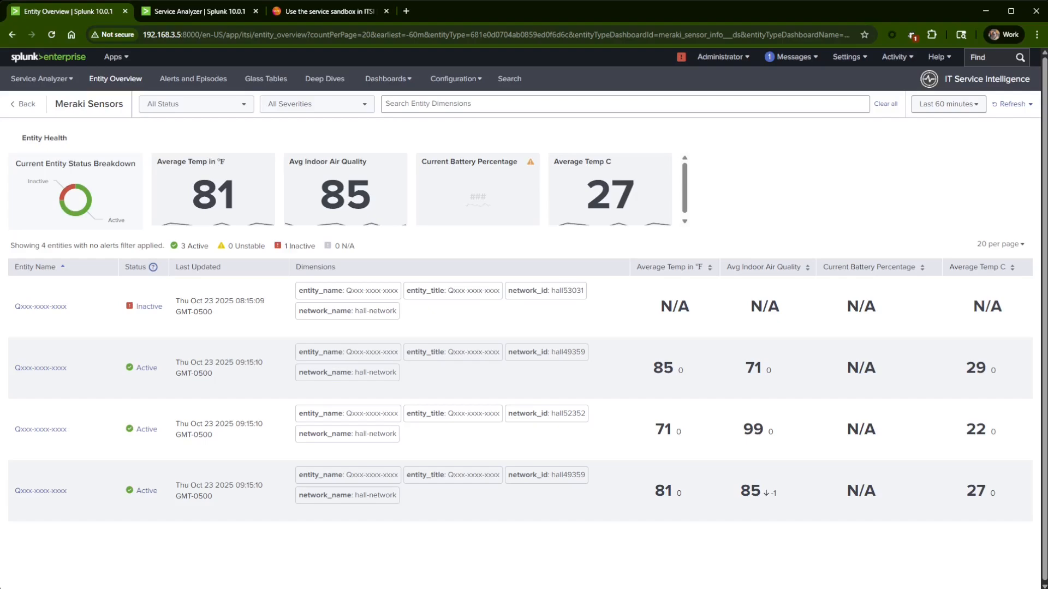
Step: Inspect the Connection Status KPI entities of the Agent Connections service and the KPIs of the k8s host service in the service tree
click(180, 13)
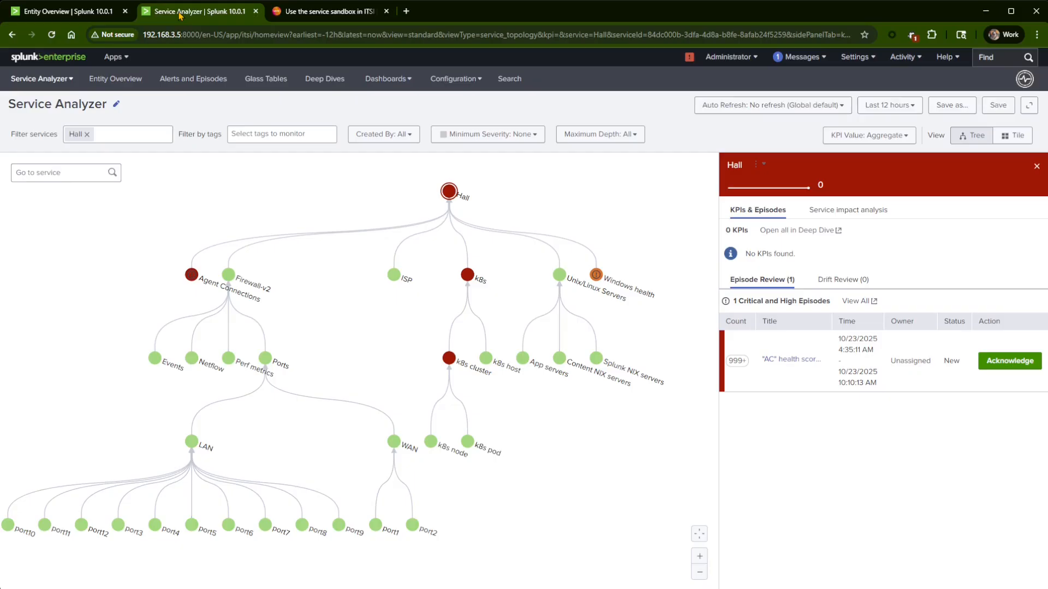
click(191, 275)
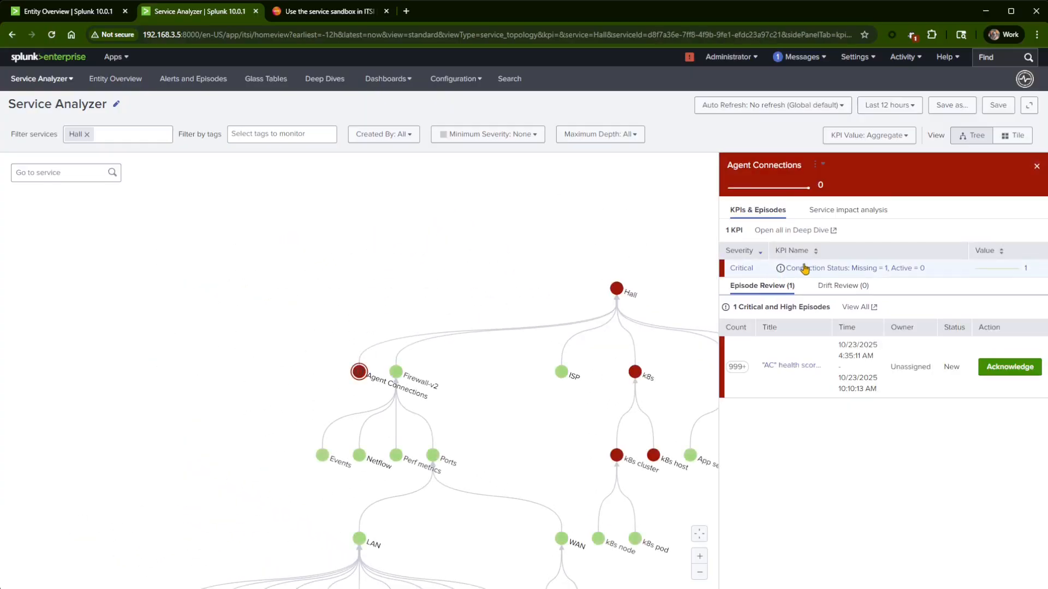
click(805, 268)
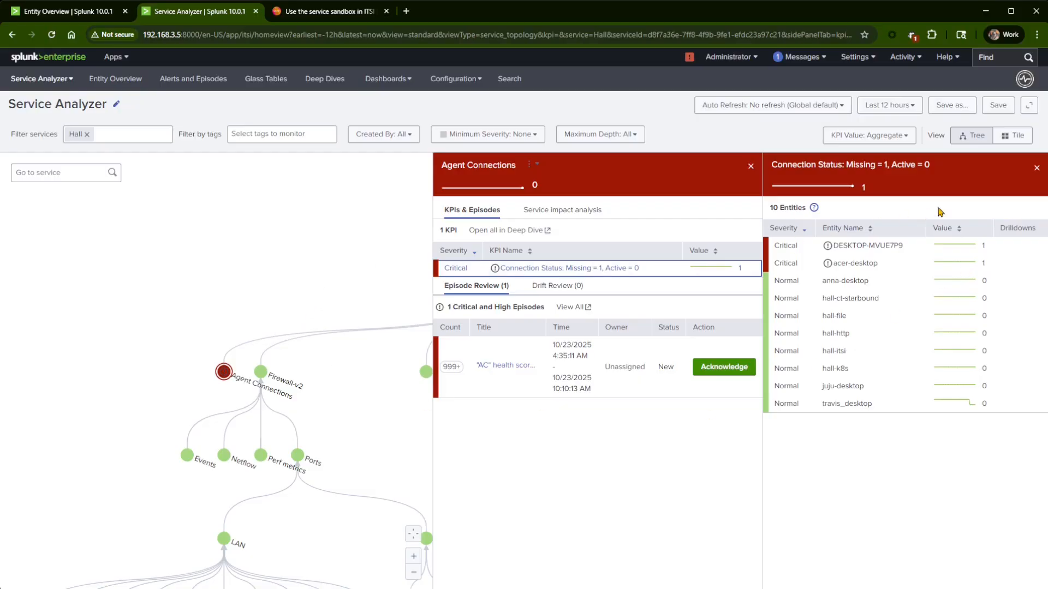
click(1036, 167)
click(1036, 167)
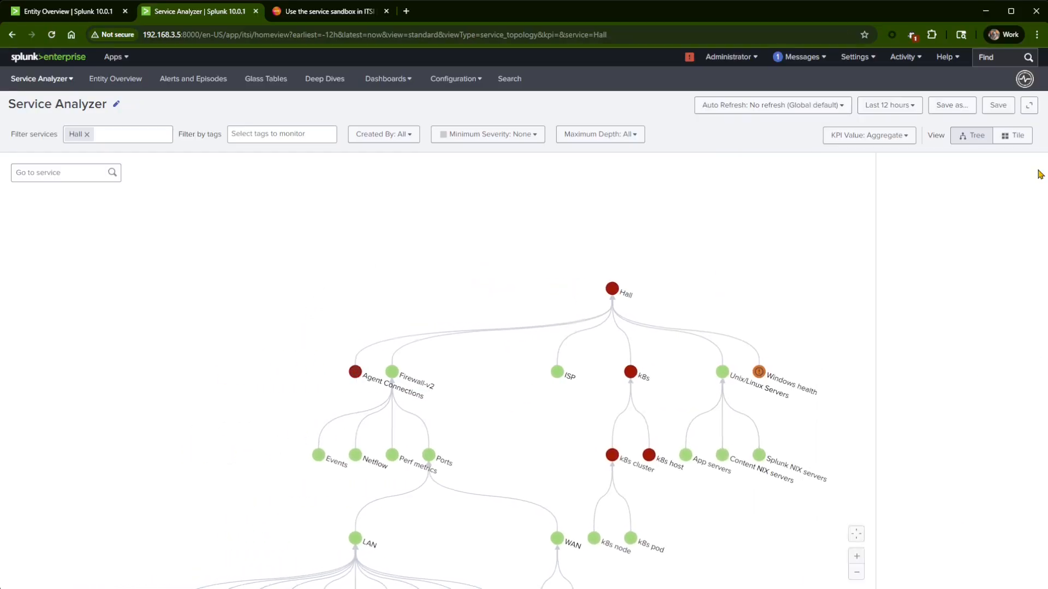
drag(526, 295, 415, 210)
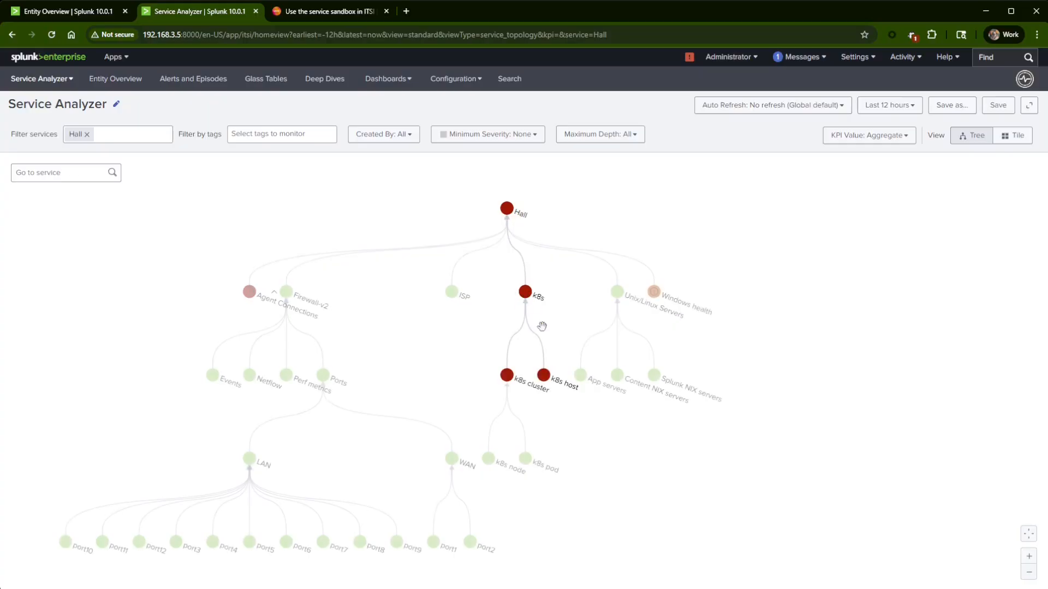
click(544, 382)
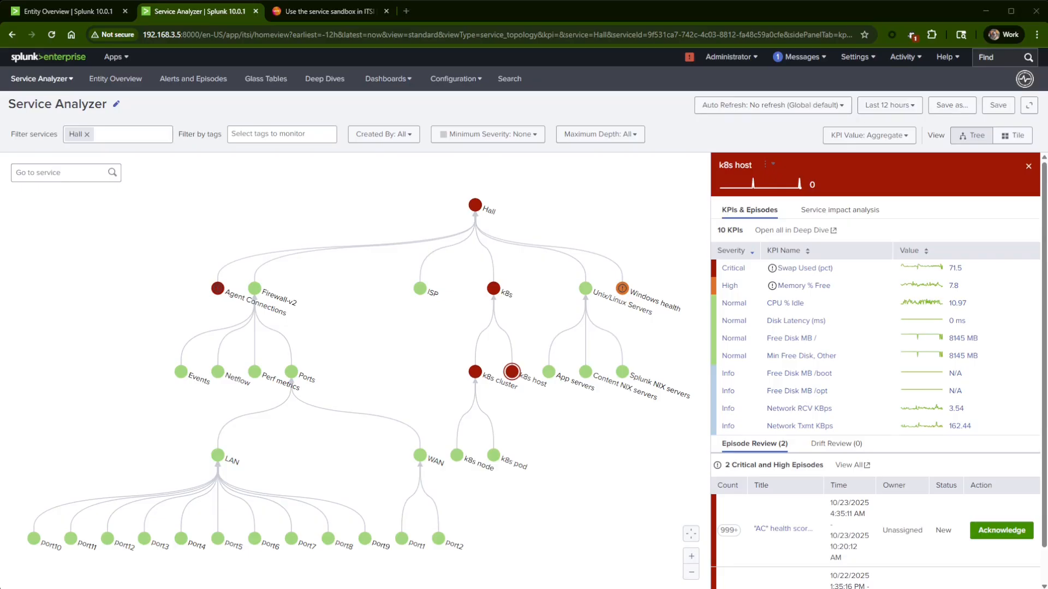
Step: Read through the Splunk help page on using the service sandbox in ITSI, from prerequisites to publishing services
click(308, 12)
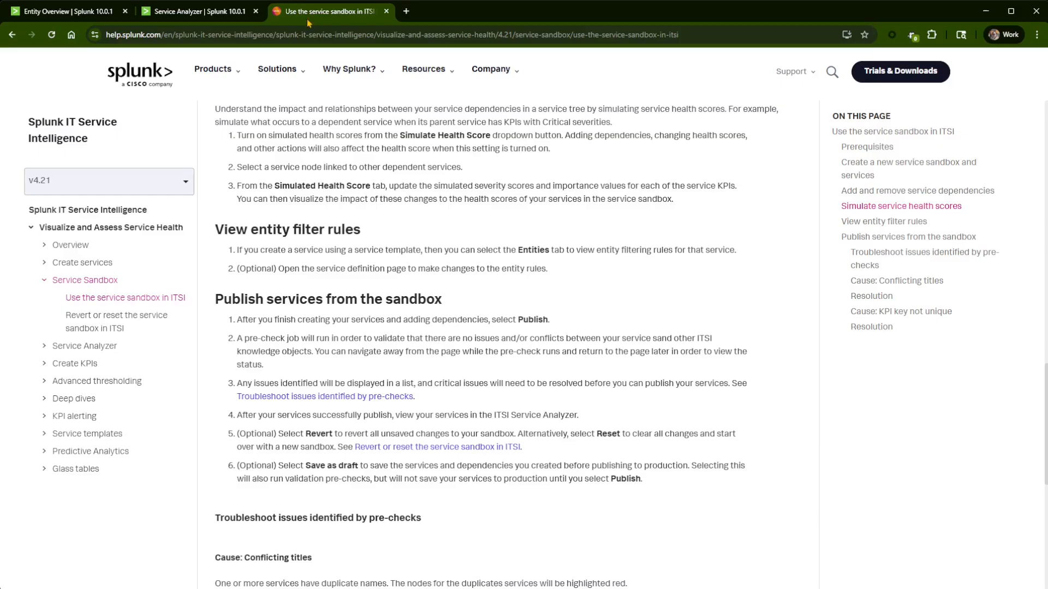
scroll(508, 323, up, 7)
scroll(510, 324, up, 12)
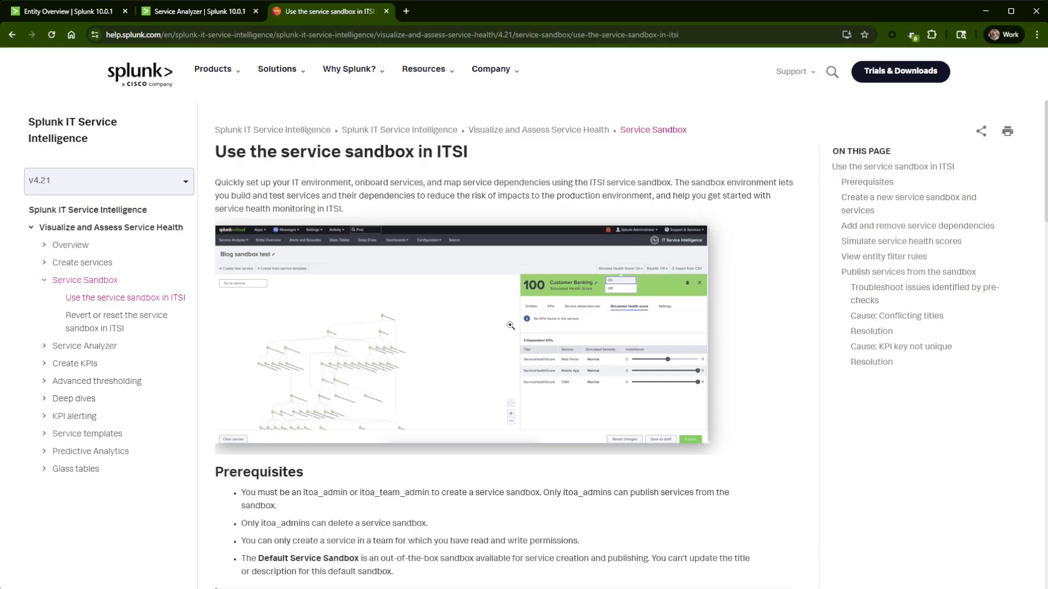
scroll(526, 410, down, 2)
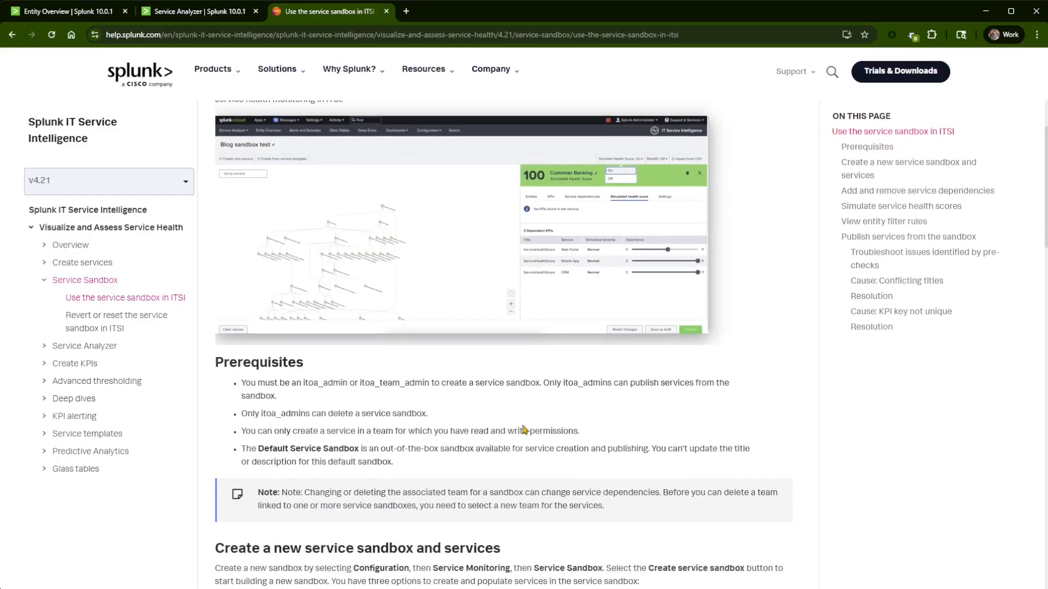
scroll(494, 448, down, 6)
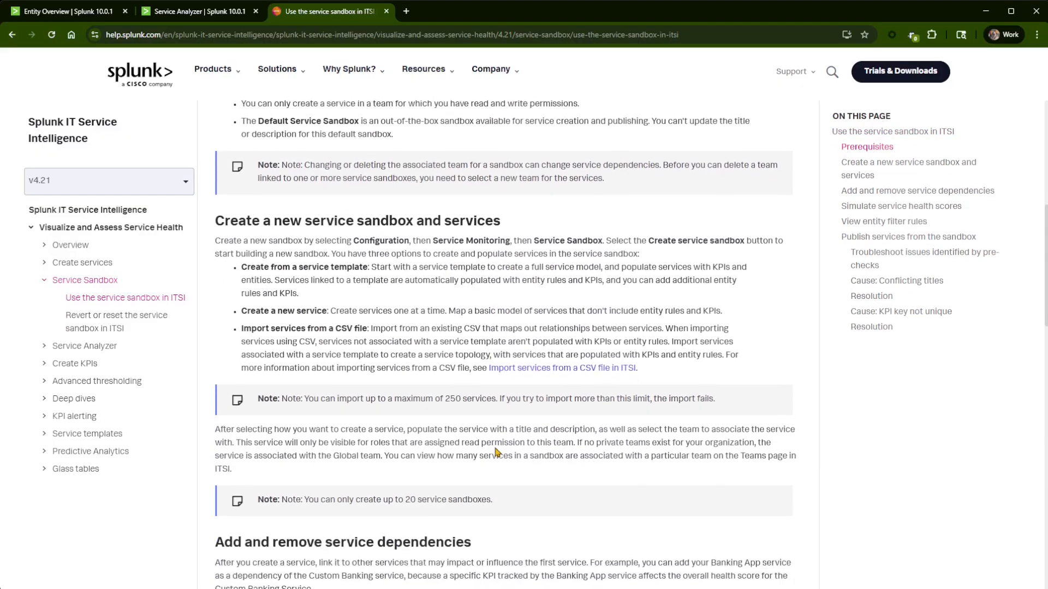
scroll(512, 455, up, 8)
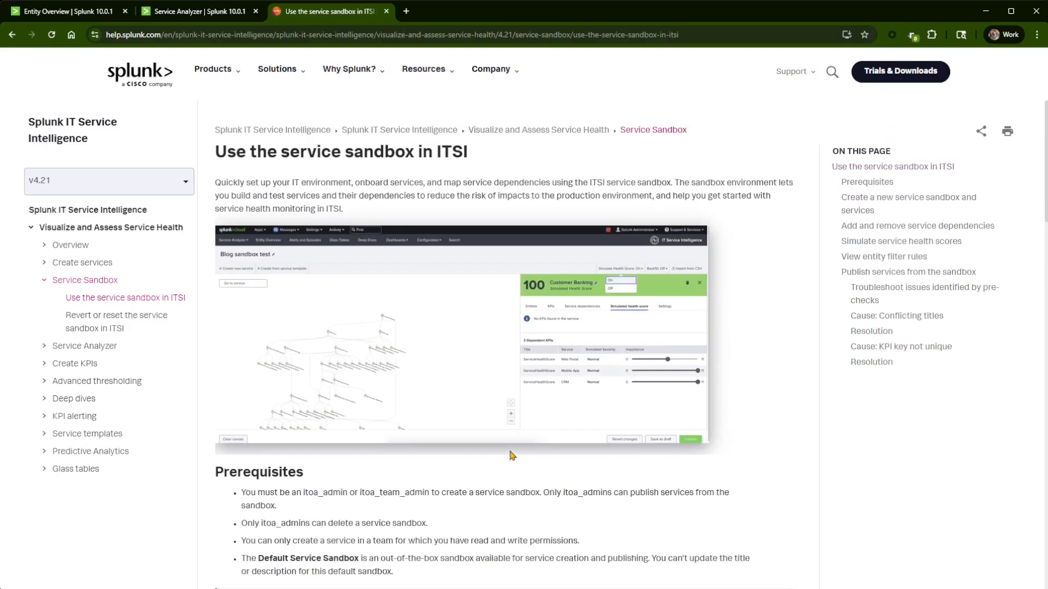
scroll(509, 452, down, 13)
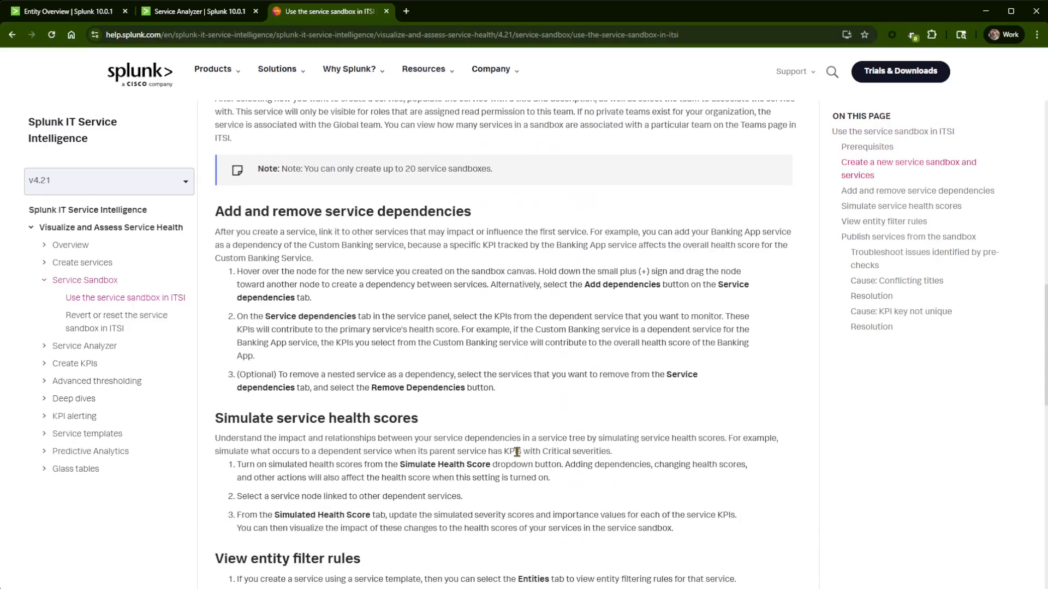
scroll(517, 453, down, 3)
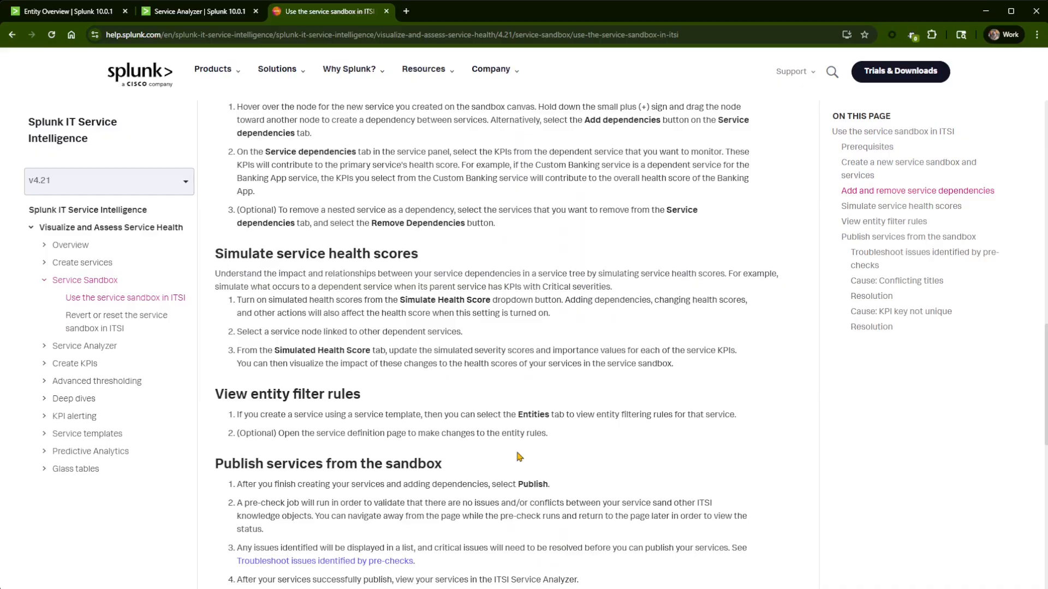
scroll(519, 456, down, 3)
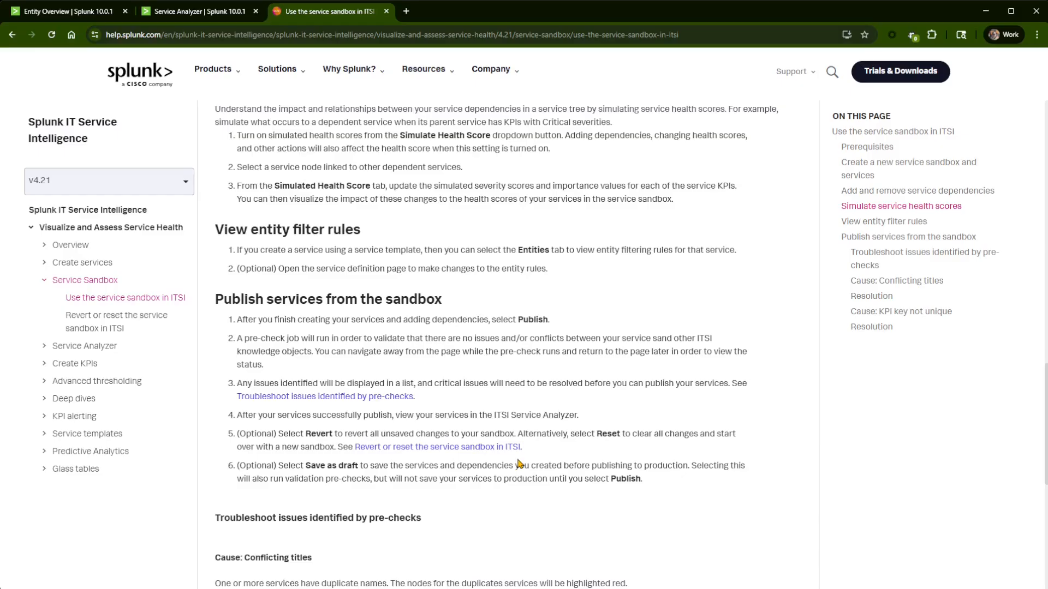
scroll(518, 461, down, 3)
scroll(519, 460, up, 8)
scroll(522, 460, up, 10)
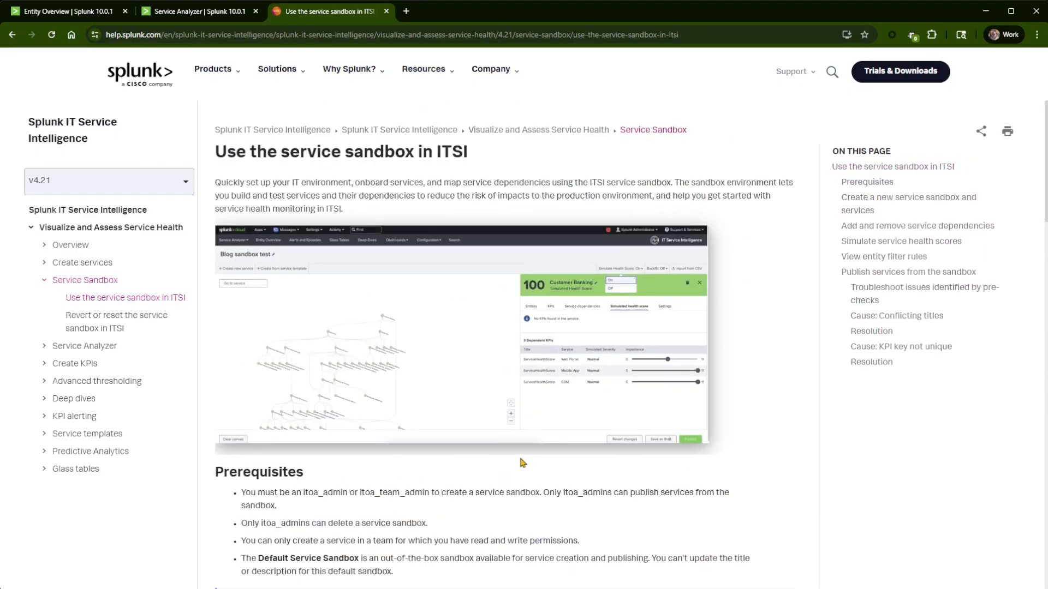
Step: Return to the Service Analyzer and open the list of service sandboxes
click(190, 15)
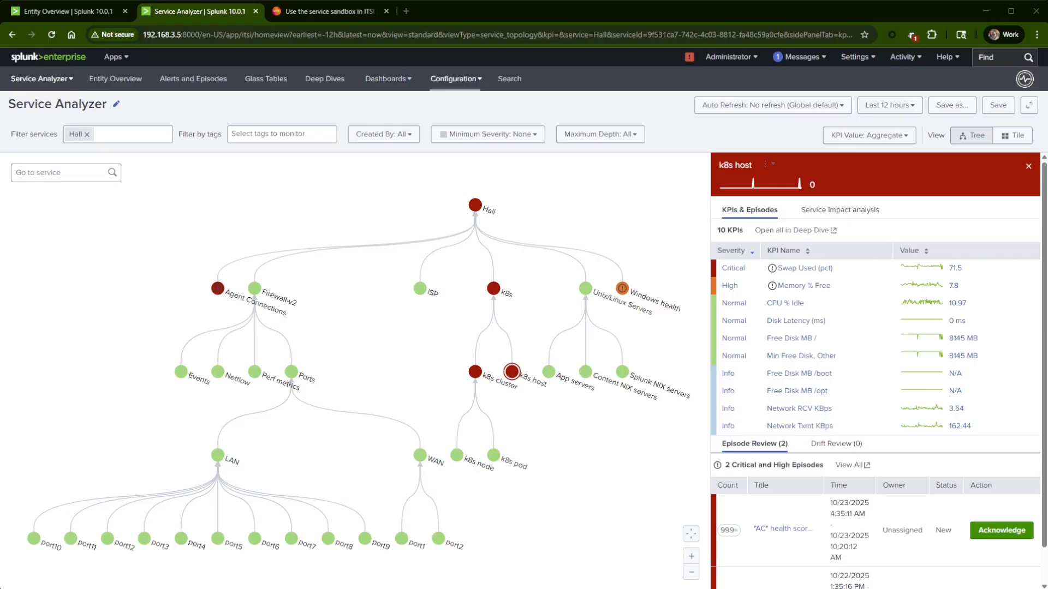
click(451, 82)
click(427, 141)
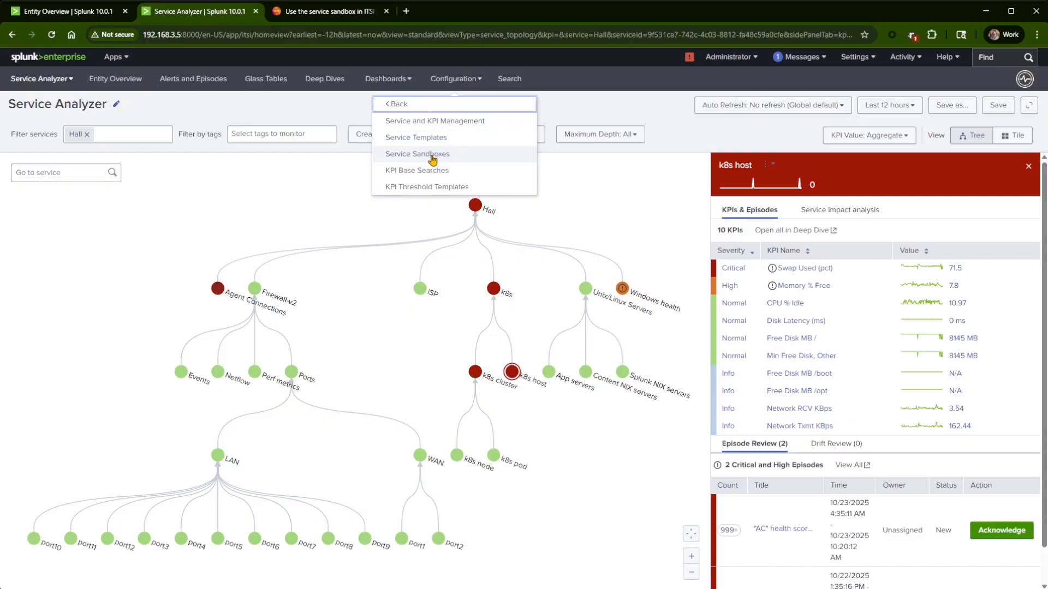
click(432, 158)
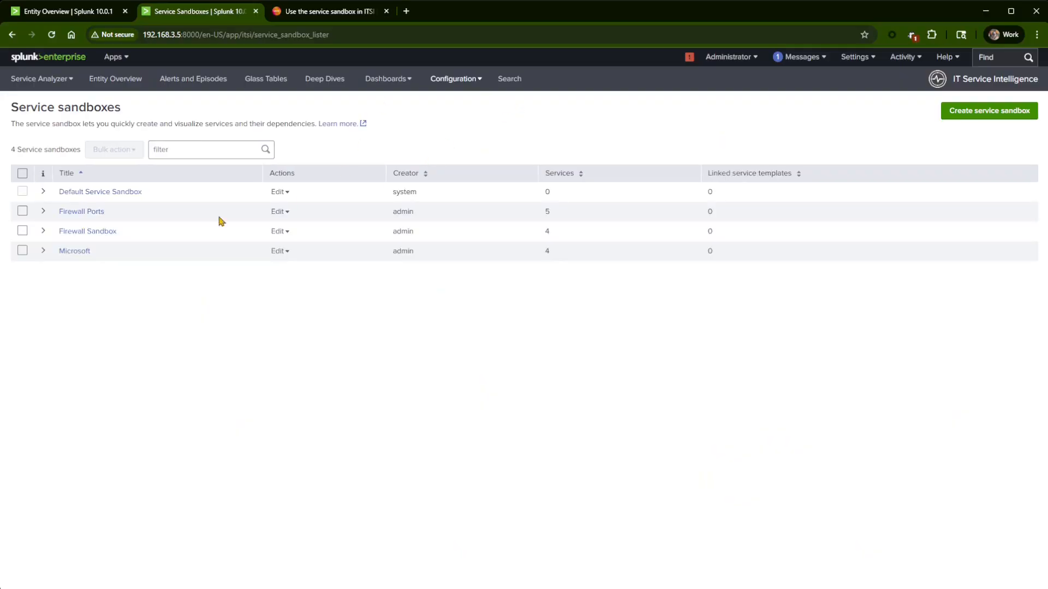
Step: View the service trees of the Firewall Ports and Firewall Sandbox sandboxes, returning to the sandbox list
click(87, 212)
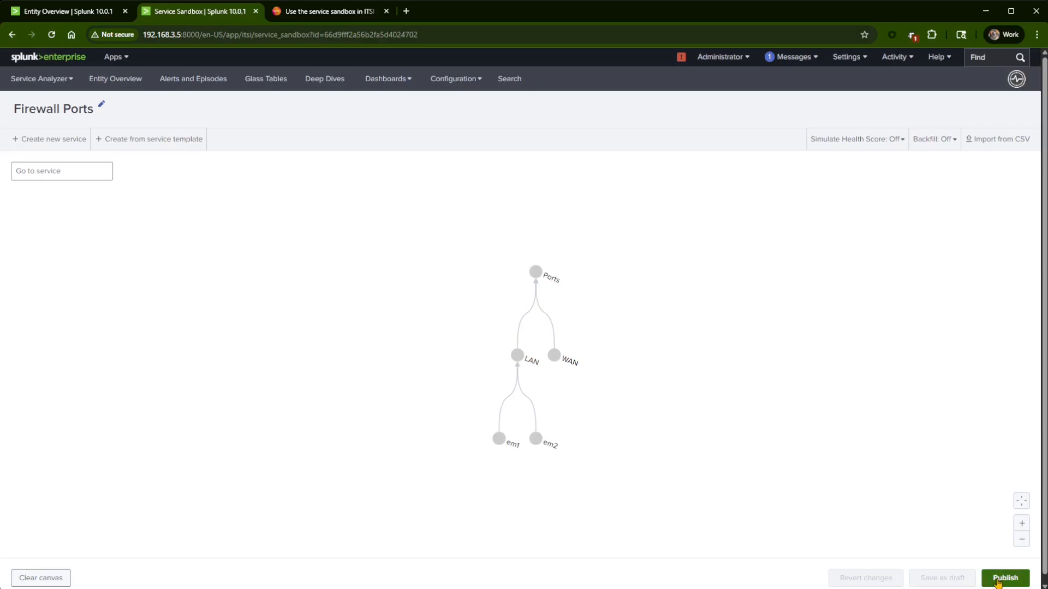
click(12, 41)
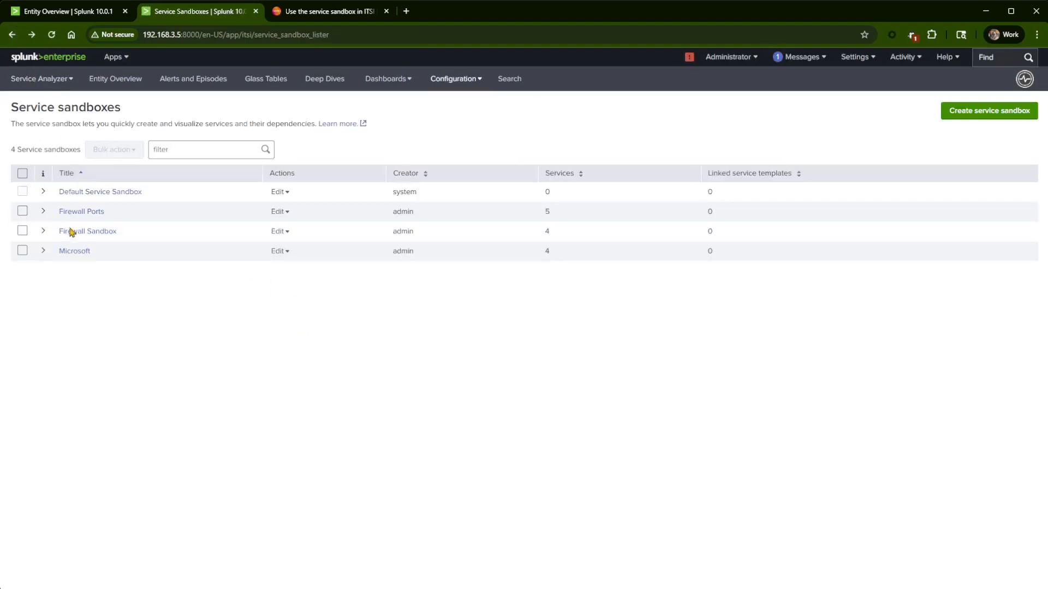
click(71, 231)
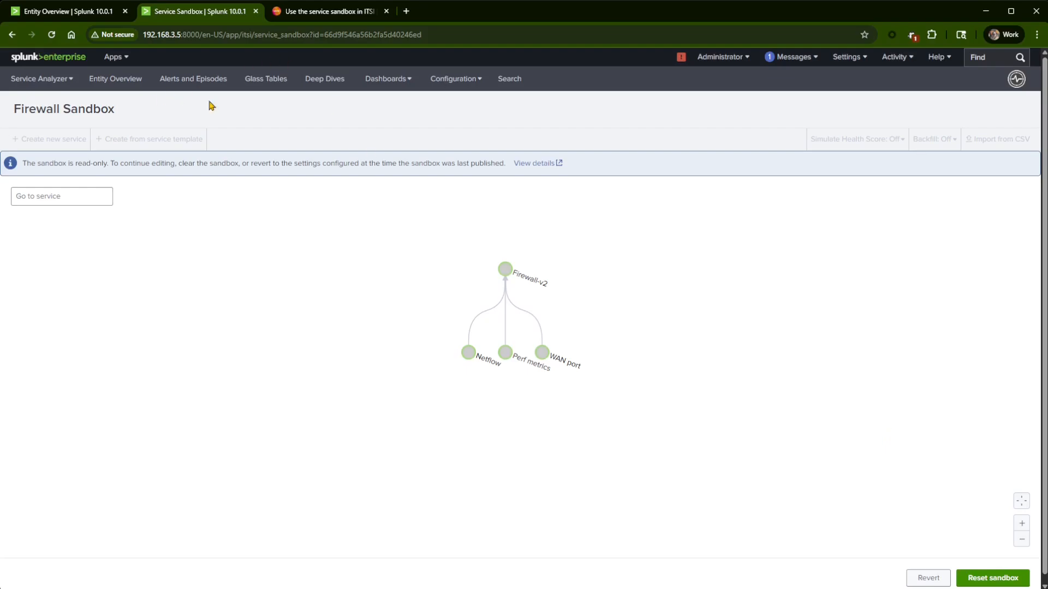
click(12, 34)
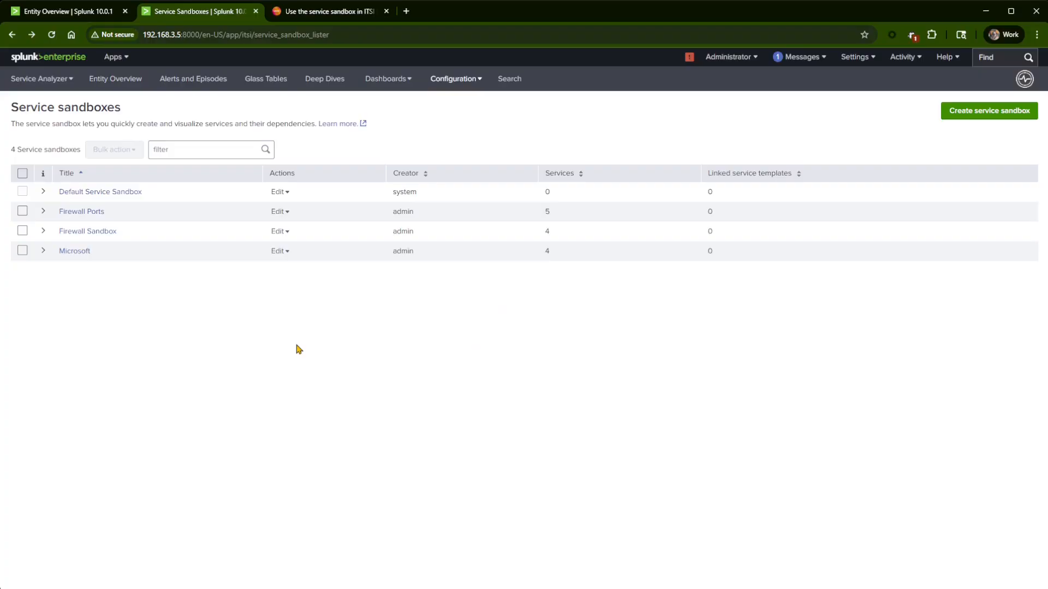
Step: Create a service sandbox titled "Meraki Sensor Stuff"
click(1000, 112)
click(521, 131)
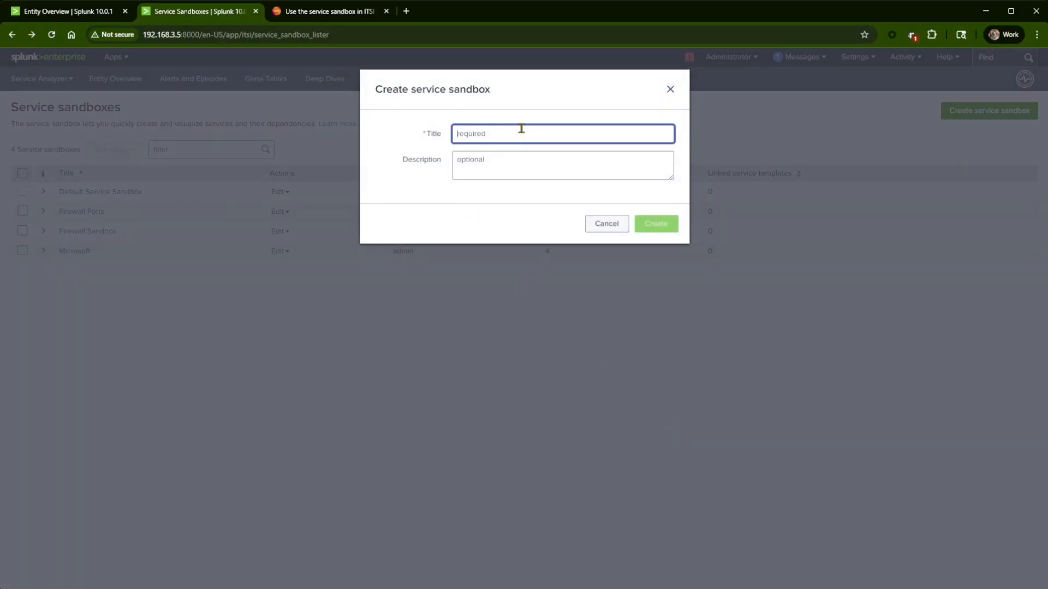
text(Meraki Sensor Stuff)
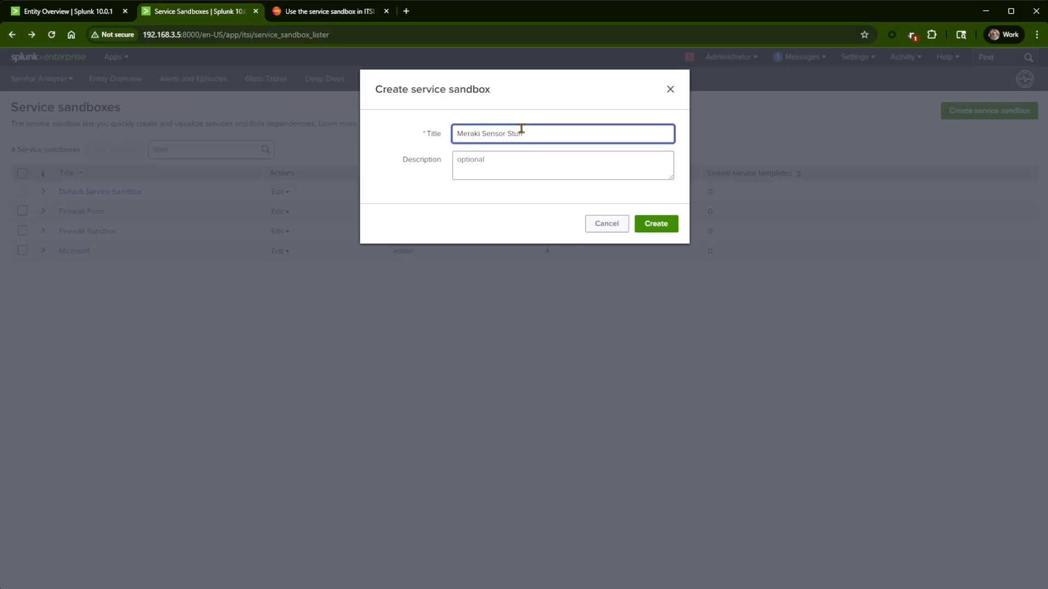
click(655, 225)
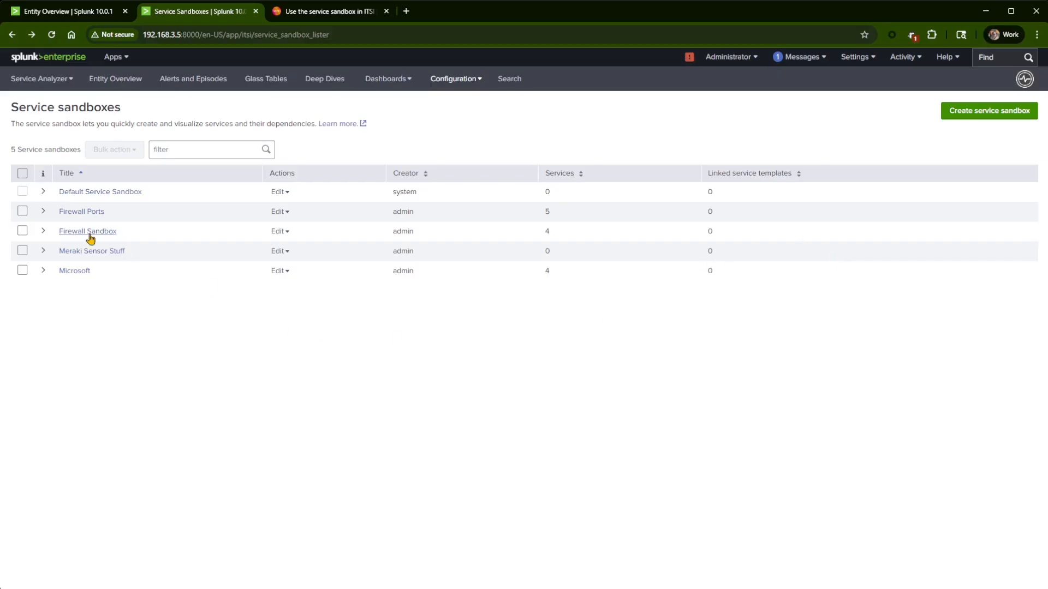
Step: Open the Meraki Sensor Stuff sandbox and look over the service templates available for creating a service
click(276, 249)
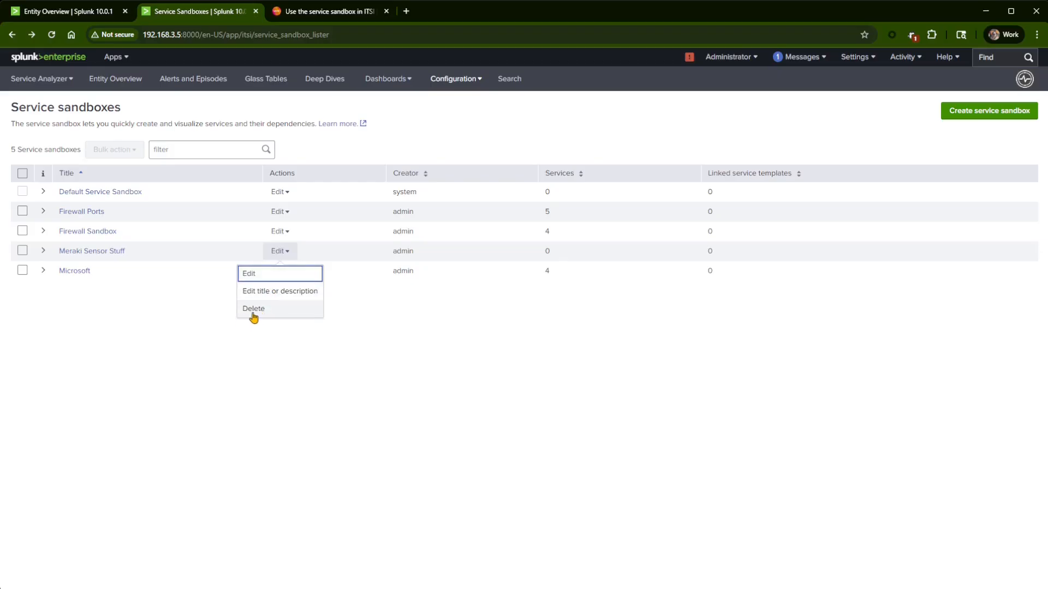
click(96, 255)
click(96, 253)
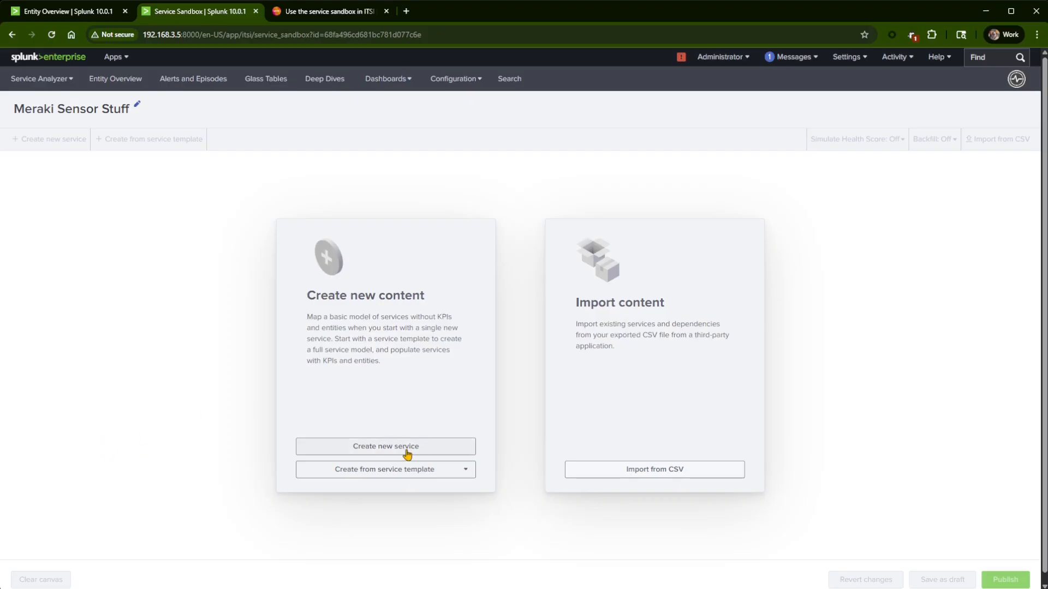
click(428, 469)
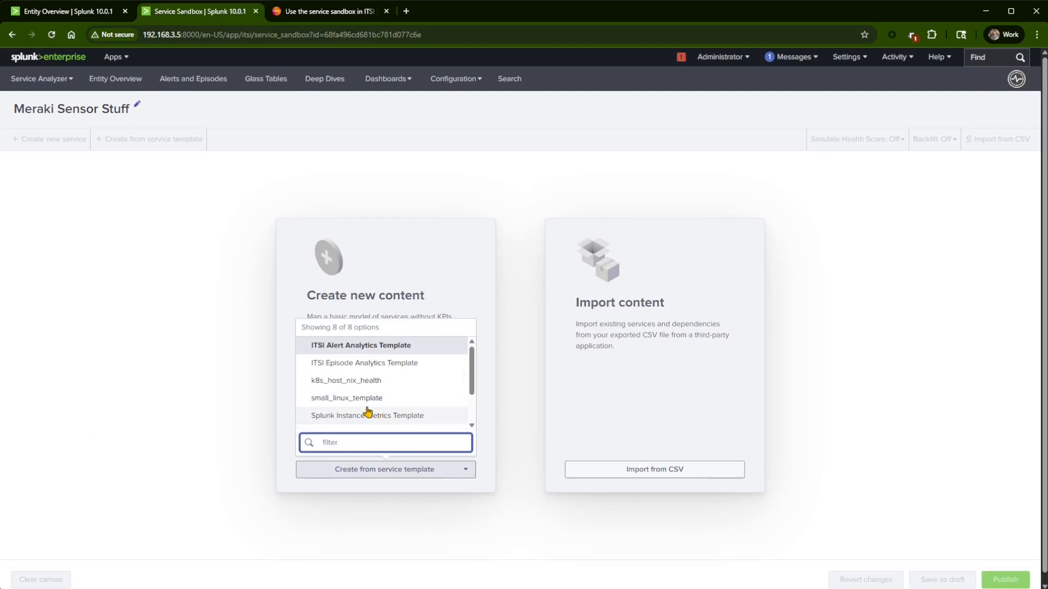
click(151, 446)
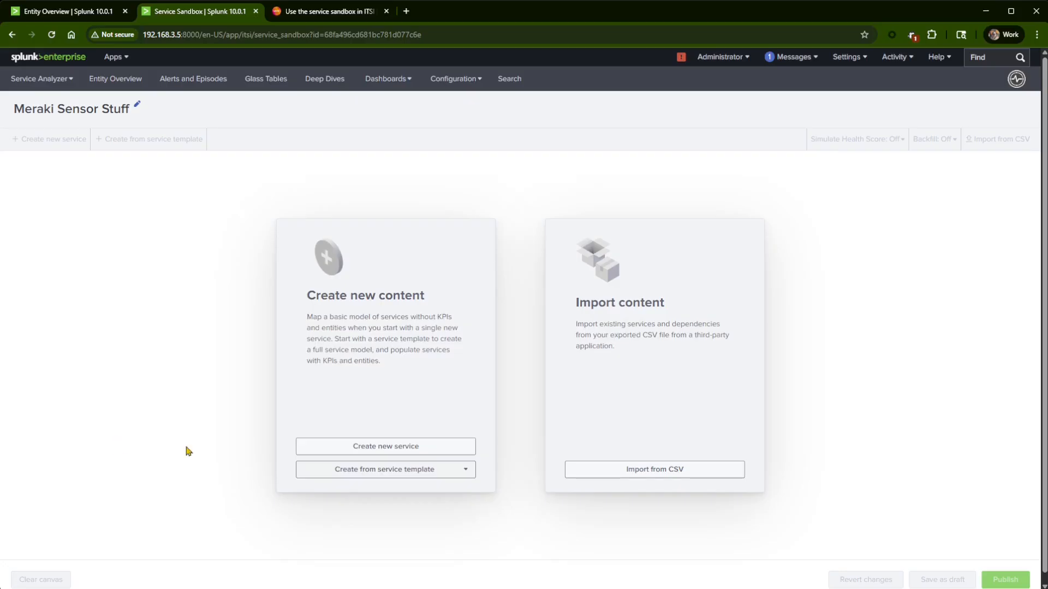
click(427, 452)
click(548, 160)
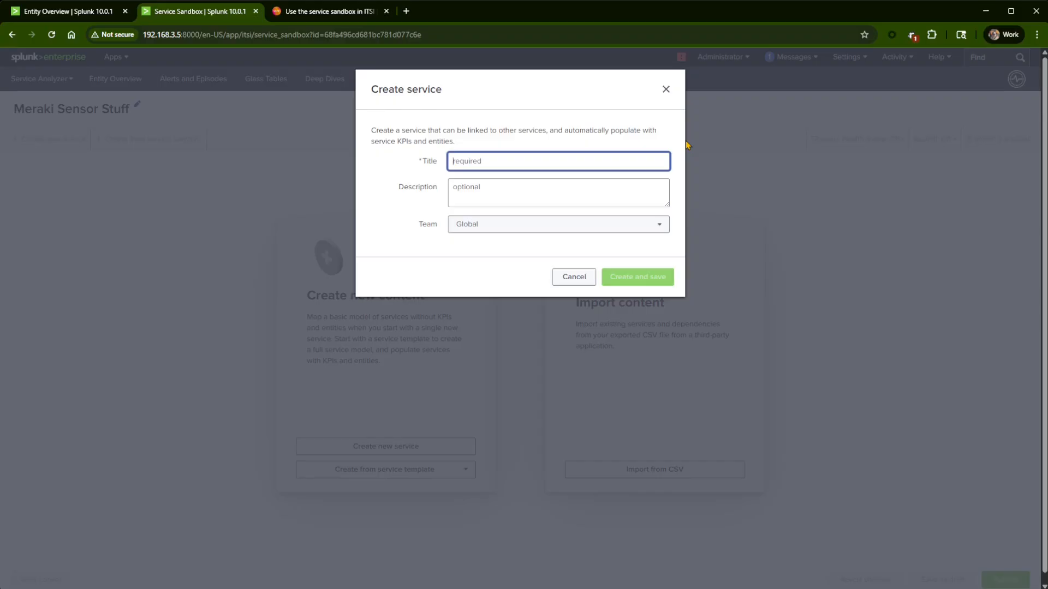
text(Meraki)
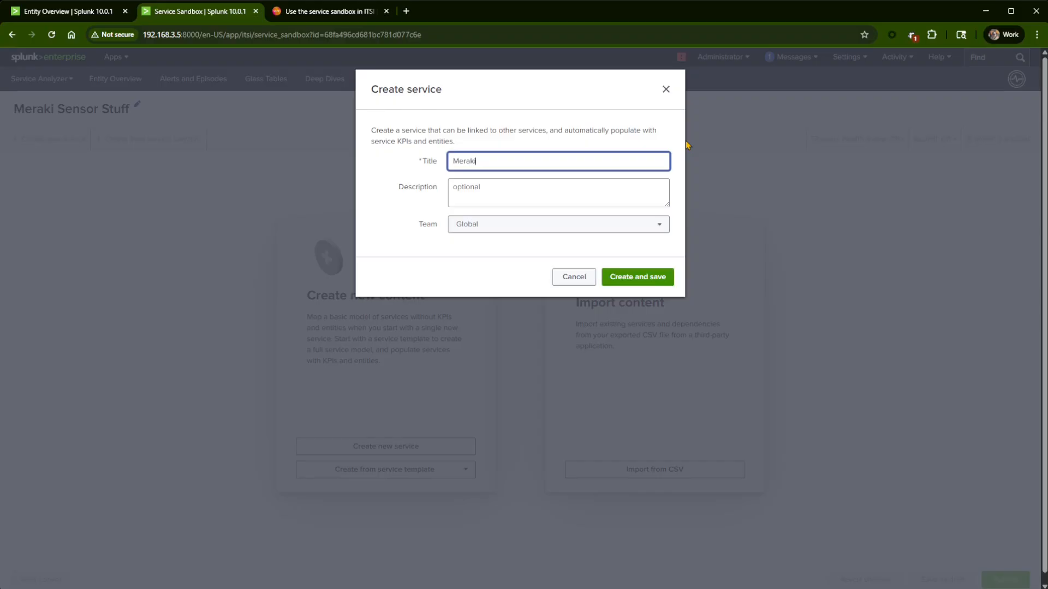
text( Sensors)
click(538, 202)
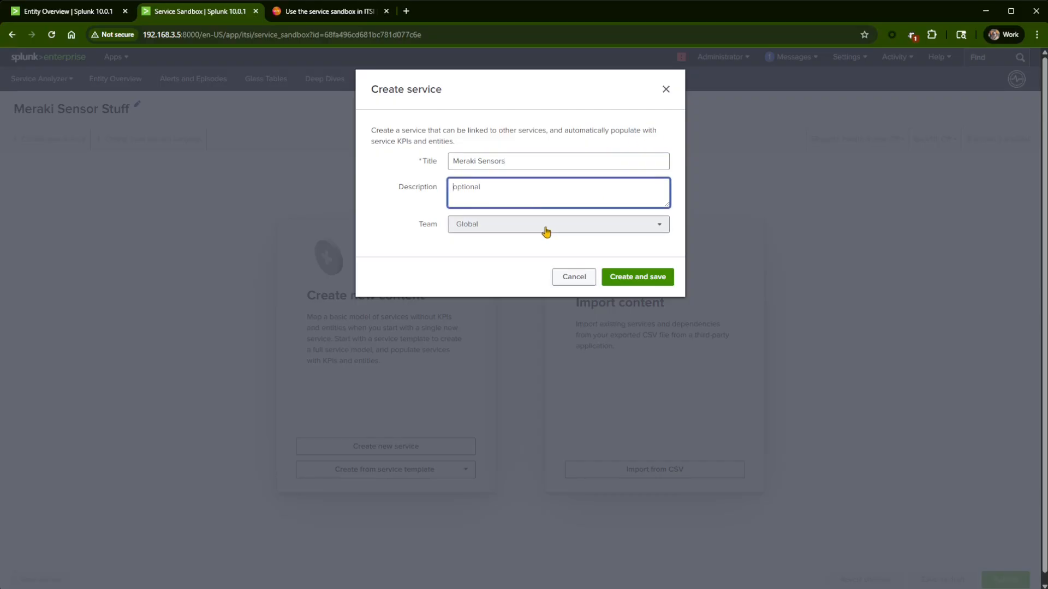
click(545, 229)
click(769, 240)
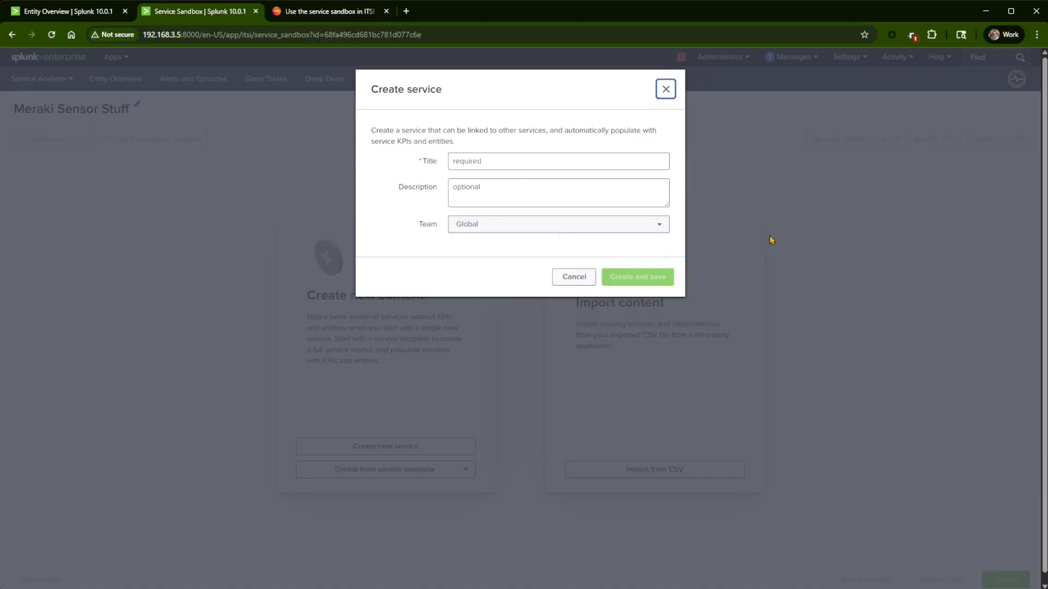
Step: Create a service titled "Meraki Sensors" in the sandbox, keeping the Global team
click(533, 161)
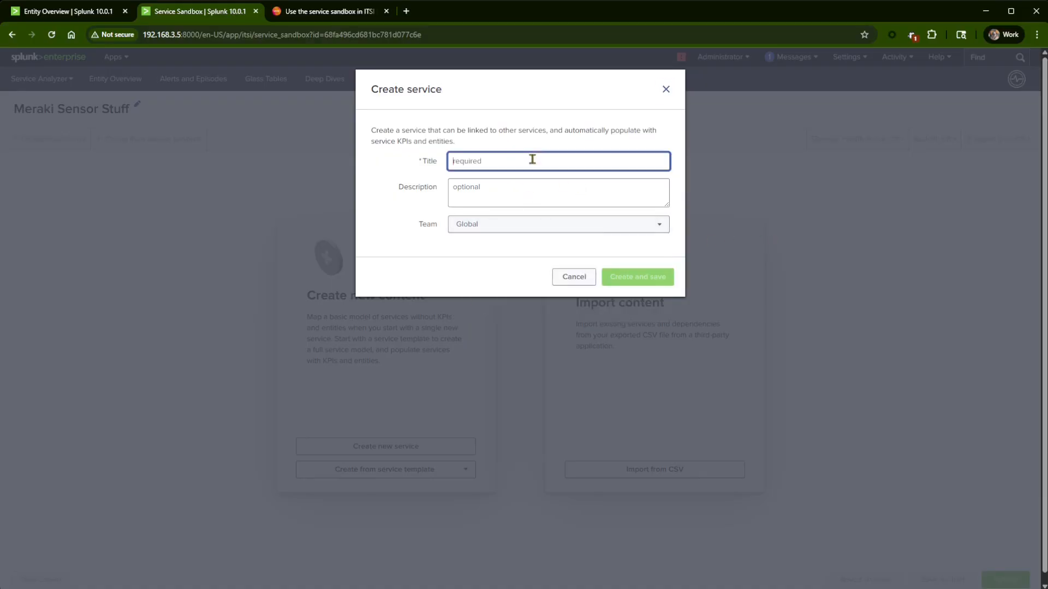
text(Mera)
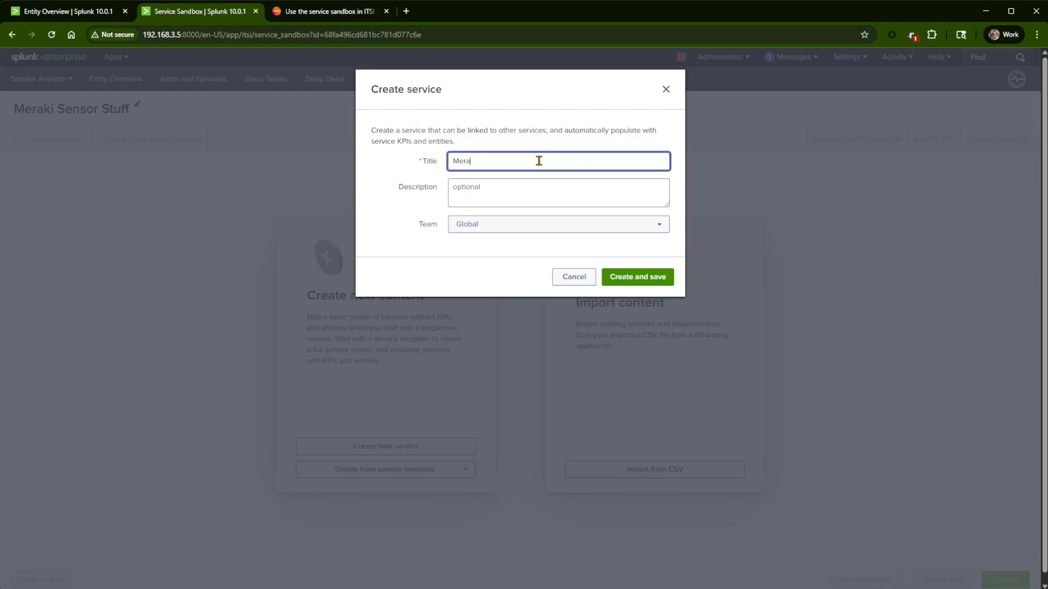
text(ki Sensors)
click(639, 279)
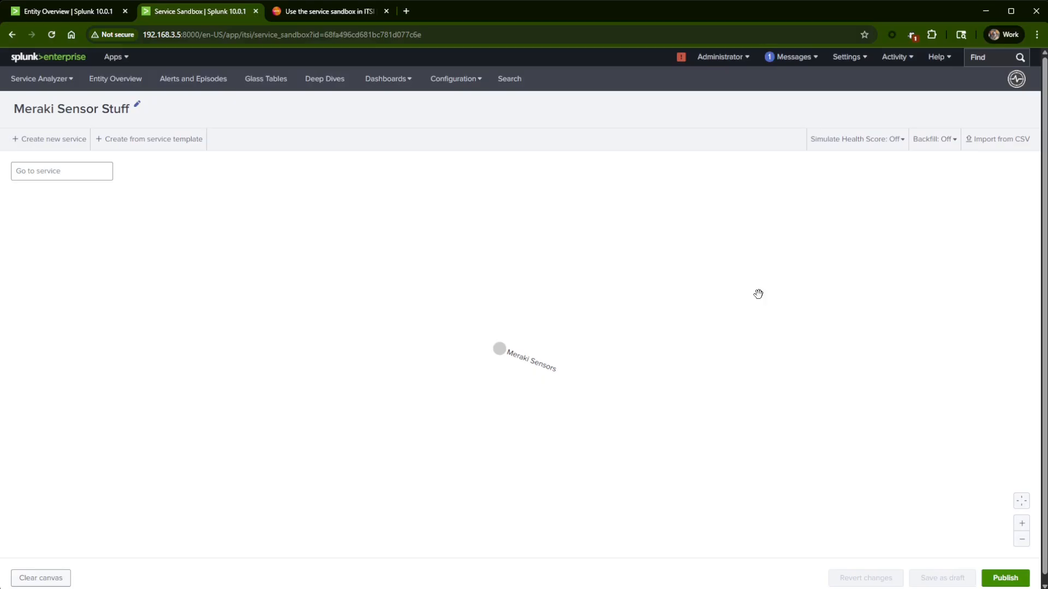
Step: Review the Meraki Sensors service's entities, KPIs, service dependencies, simulated health score and settings
click(498, 359)
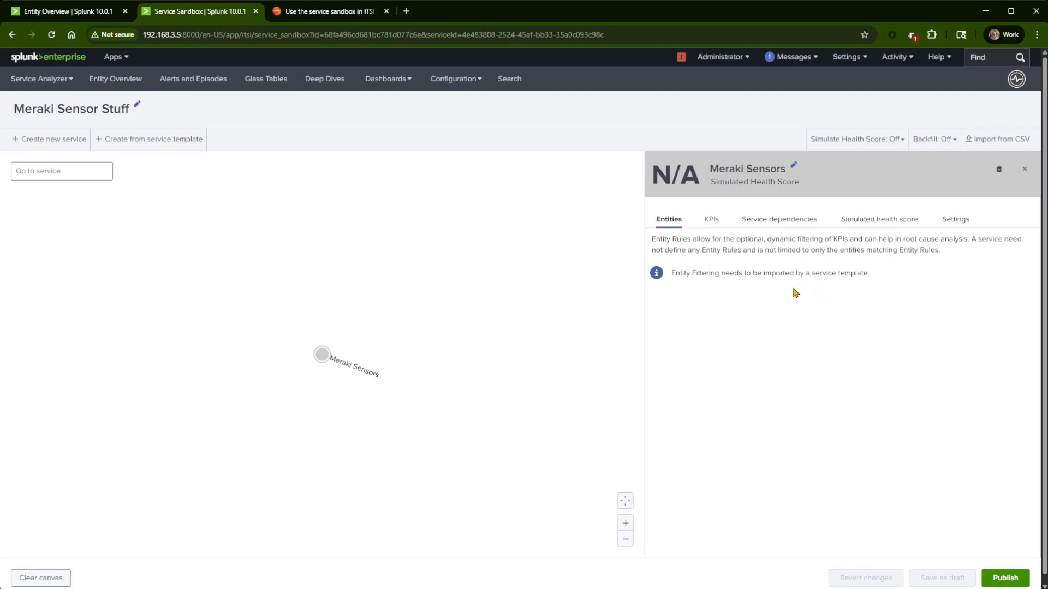
click(714, 224)
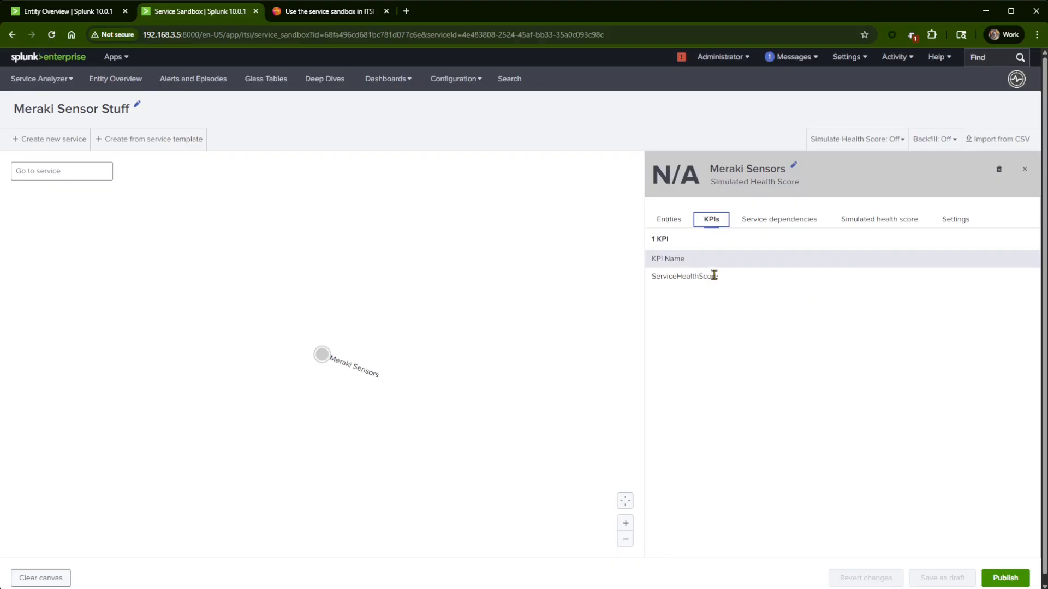
click(782, 223)
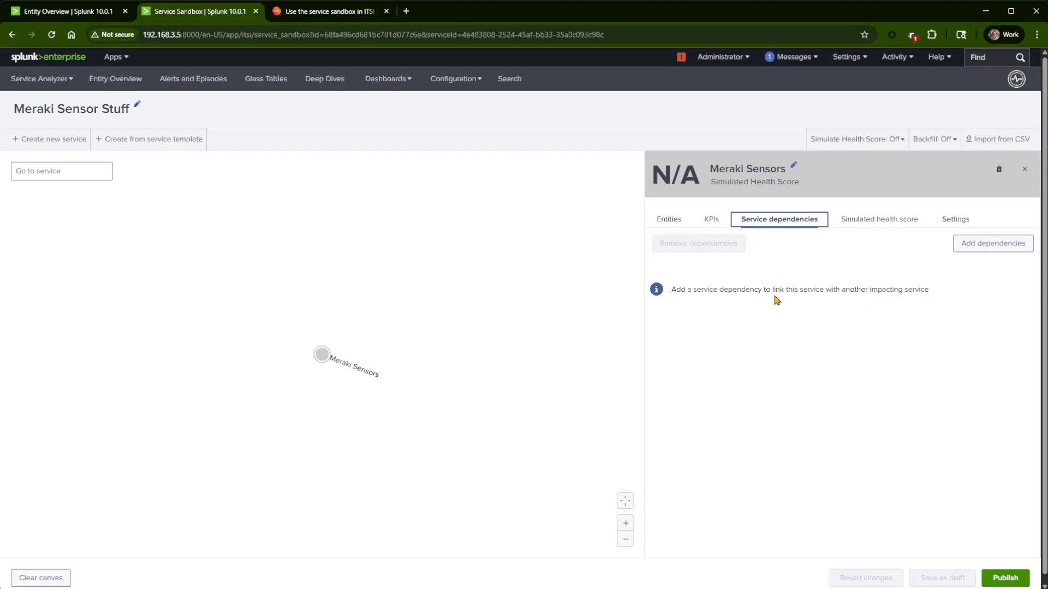
click(874, 230)
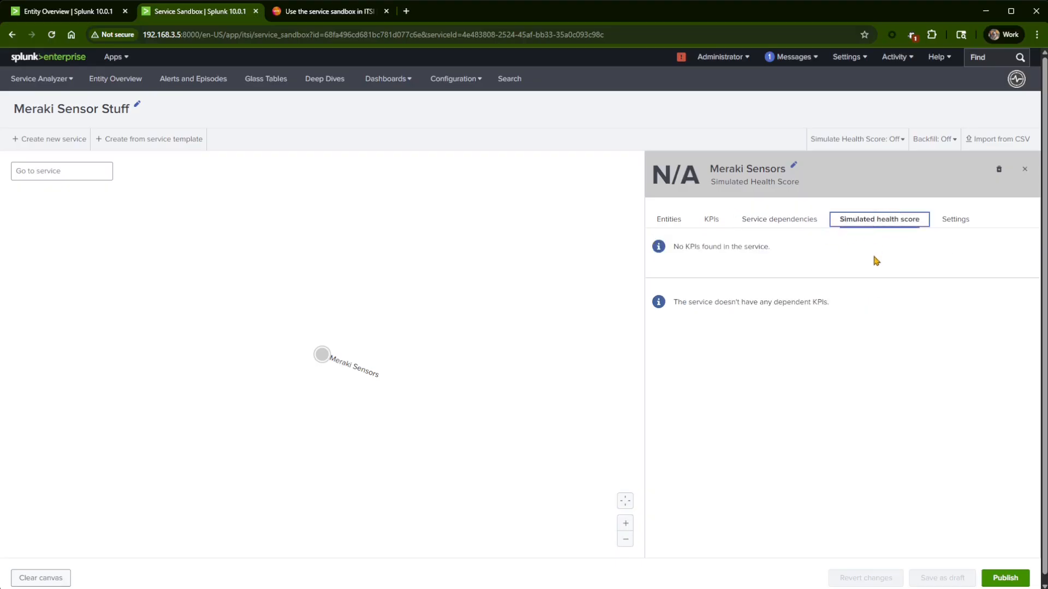
click(954, 228)
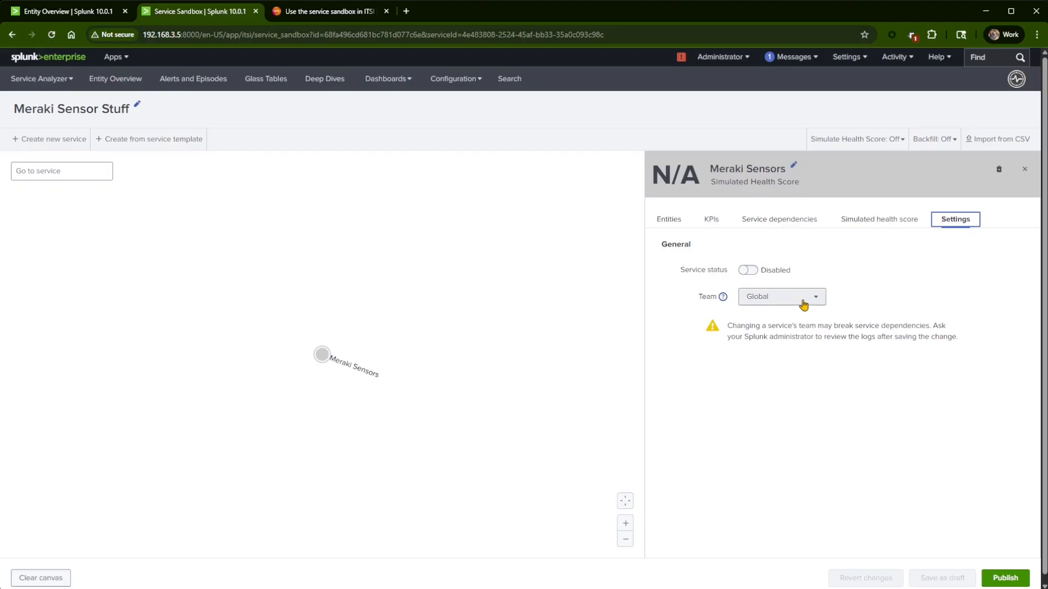
click(499, 312)
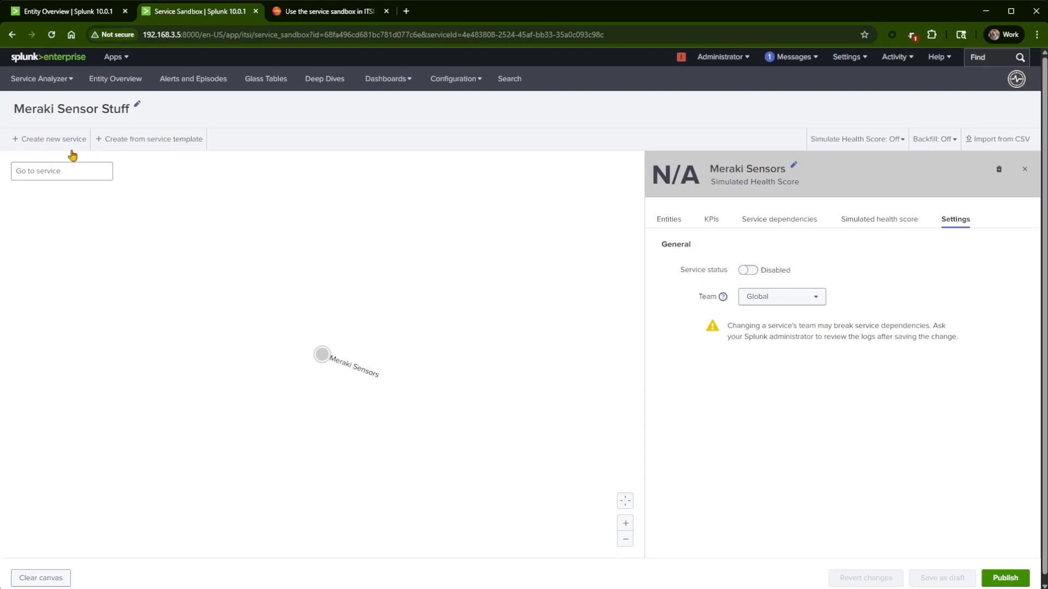
Step: Create a second service titled "North" in the sandbox, keeping the Global team
click(55, 140)
click(487, 164)
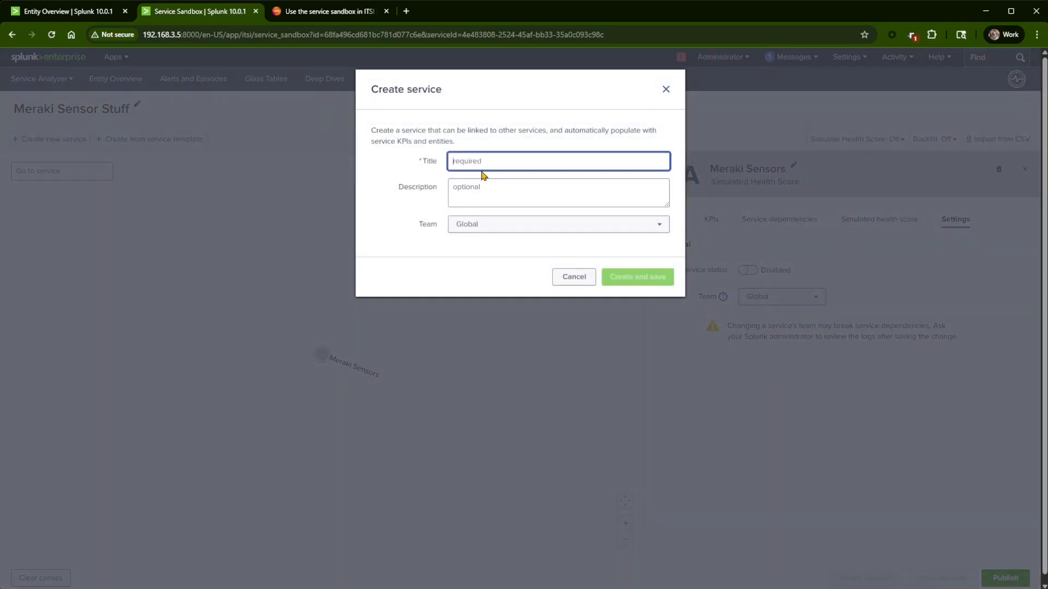
text(North)
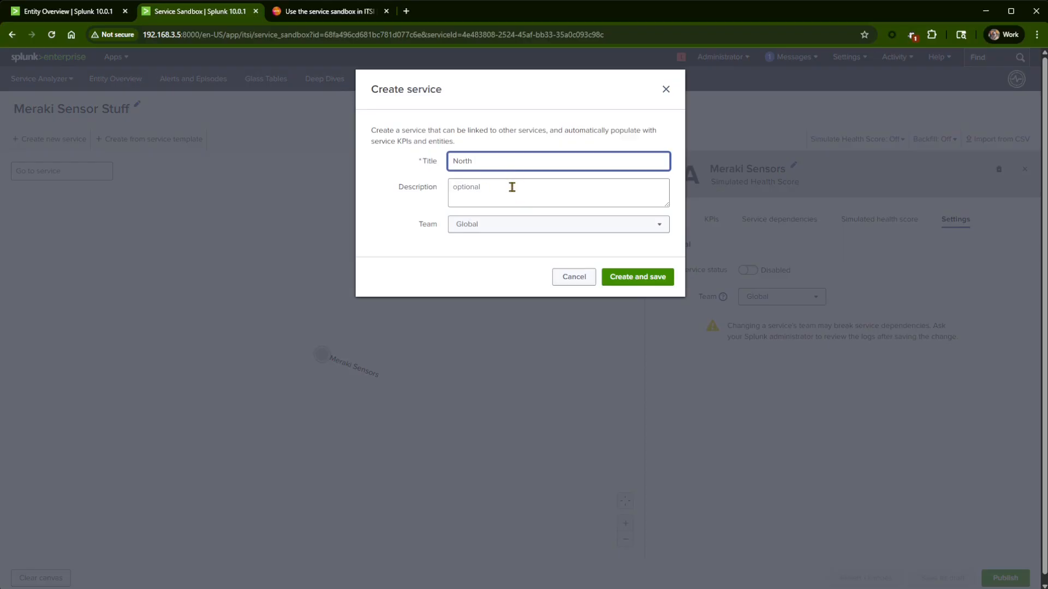
click(652, 279)
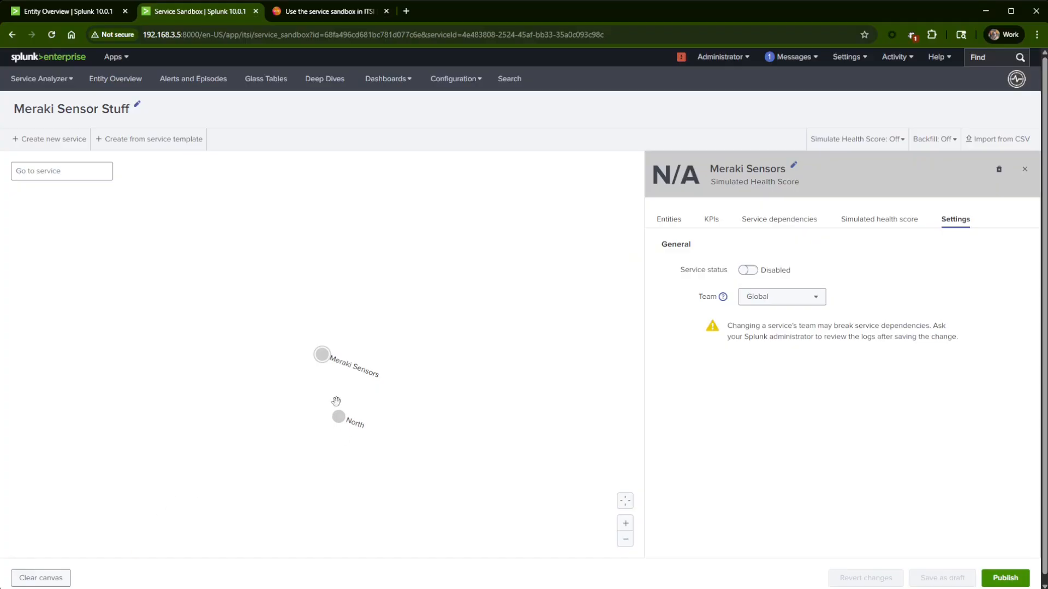
Step: Link the North service to Meraki Sensors on the canvas so that North becomes its dependency
drag(339, 418, 304, 341)
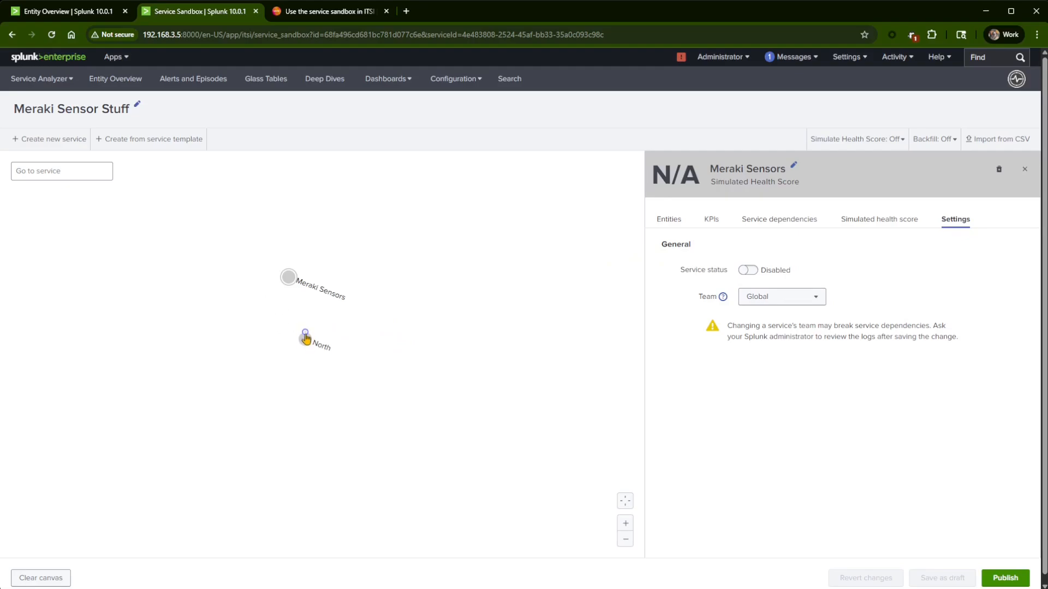
scroll(306, 339, up, 2)
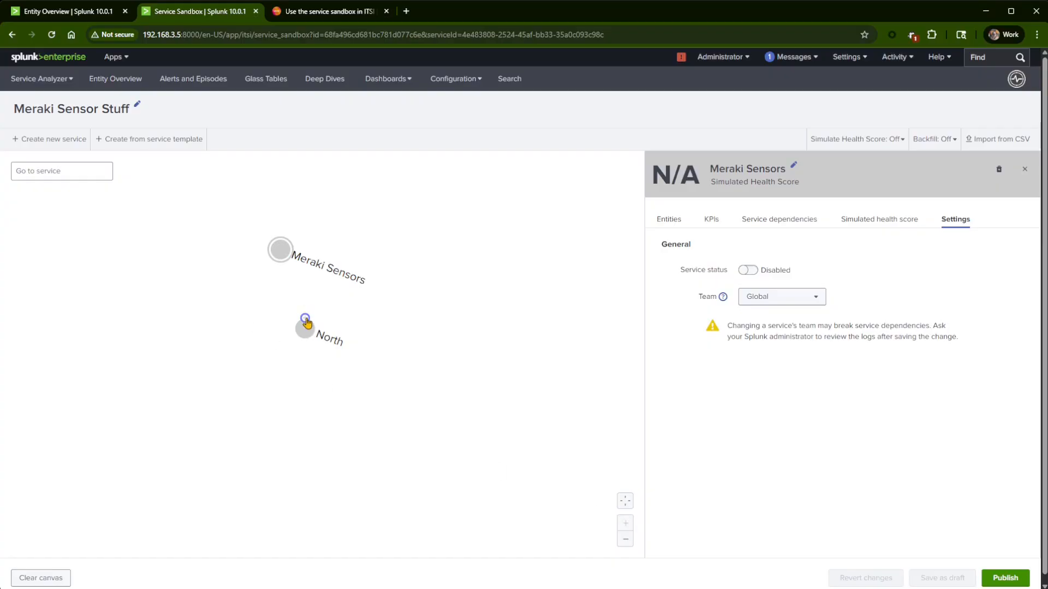
key(ctrl+plus)
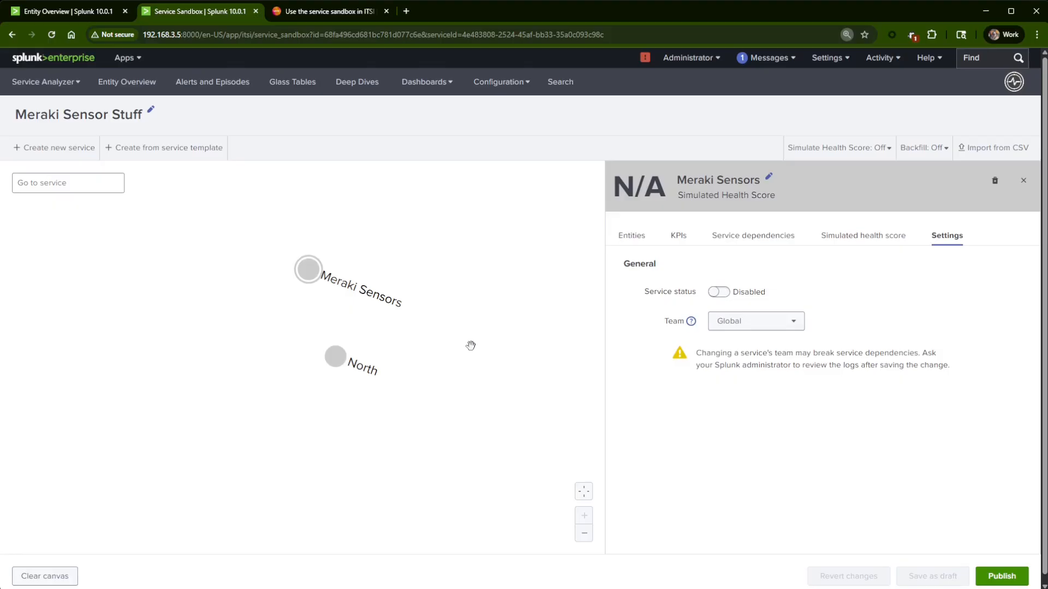
key(ctrl+plus)
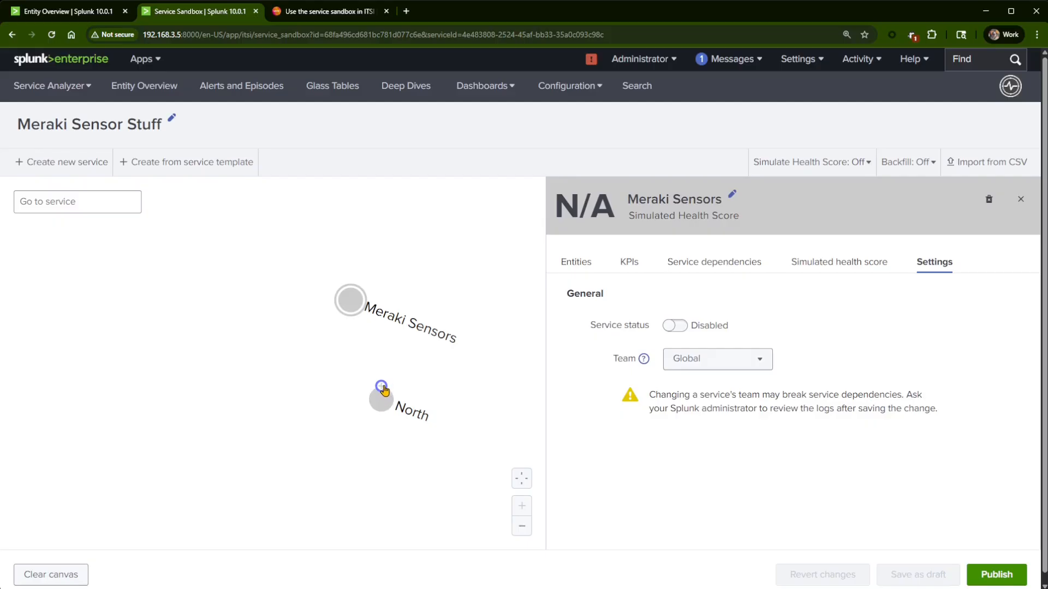
drag(382, 390, 350, 300)
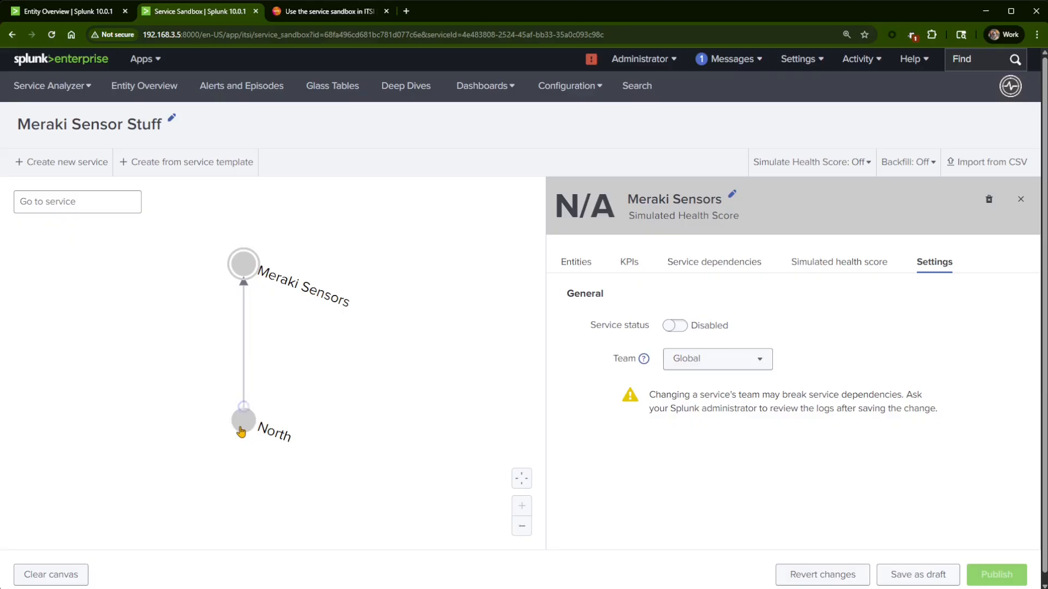
Step: Create a third service titled "South" in the sandbox, keeping the Global team
click(66, 164)
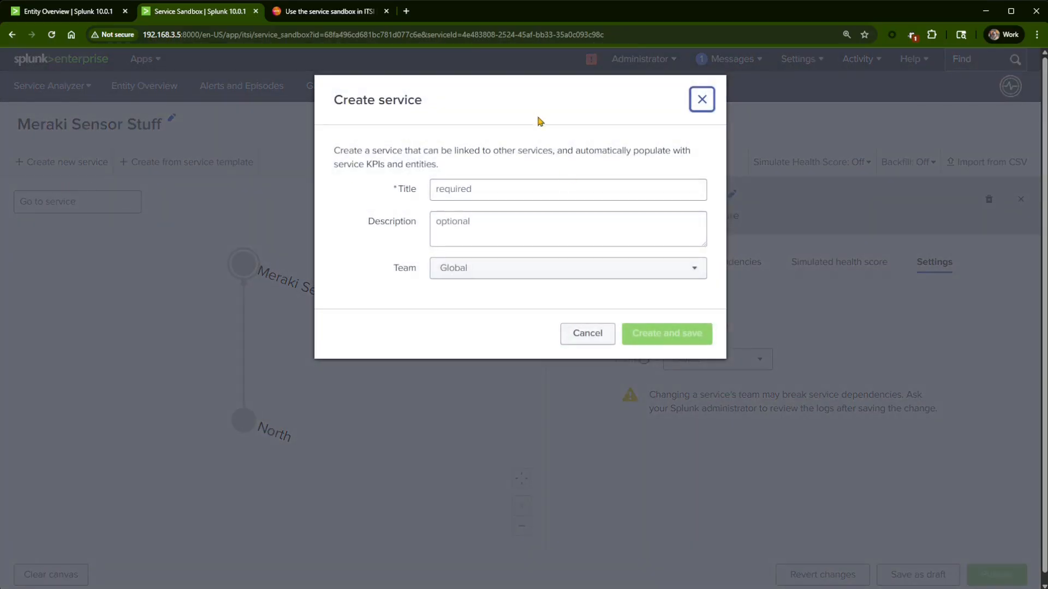
click(498, 195)
text(South)
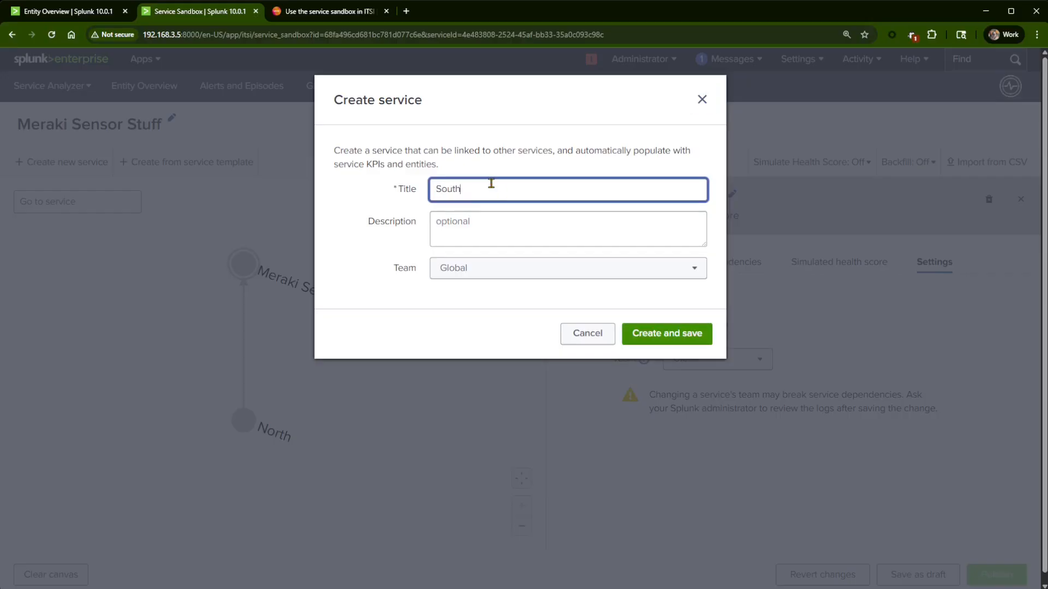
click(650, 336)
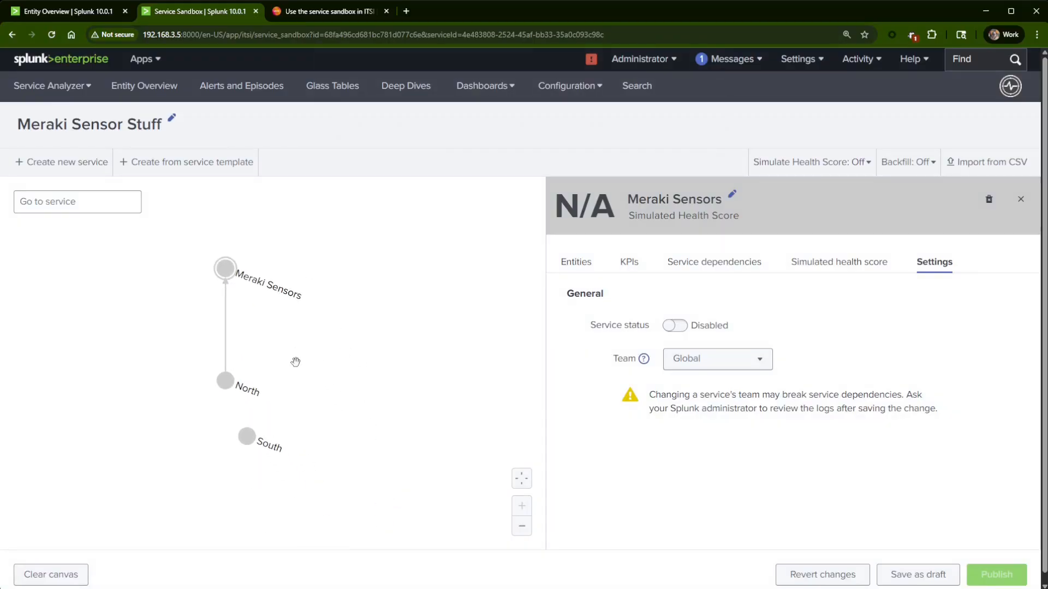
Step: Link the South service to Meraki Sensors on the canvas, placing it beside North
mouse_move(247, 429)
drag(247, 428, 231, 273)
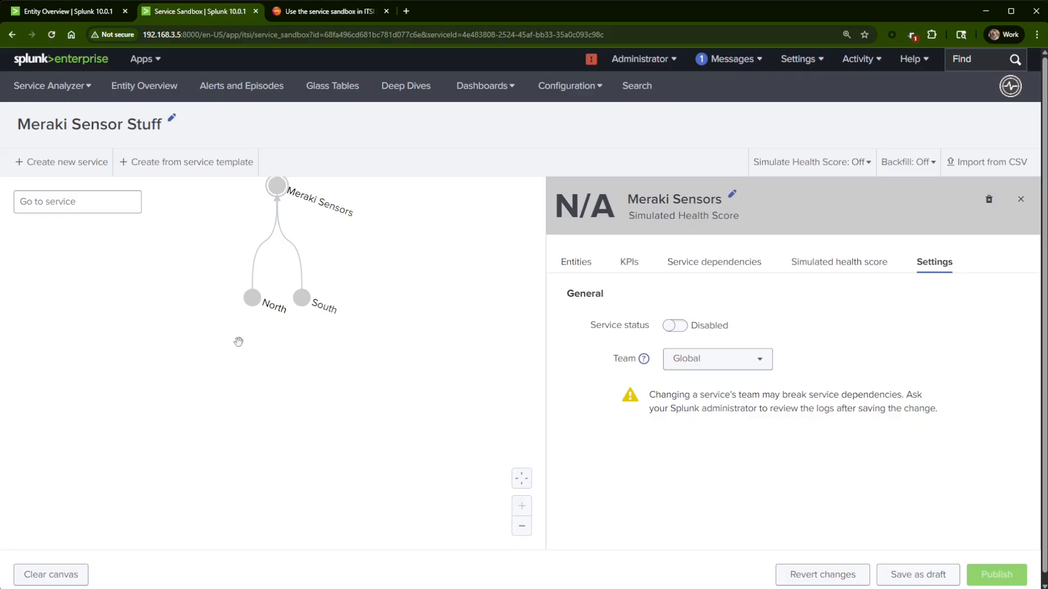
drag(408, 284, 355, 379)
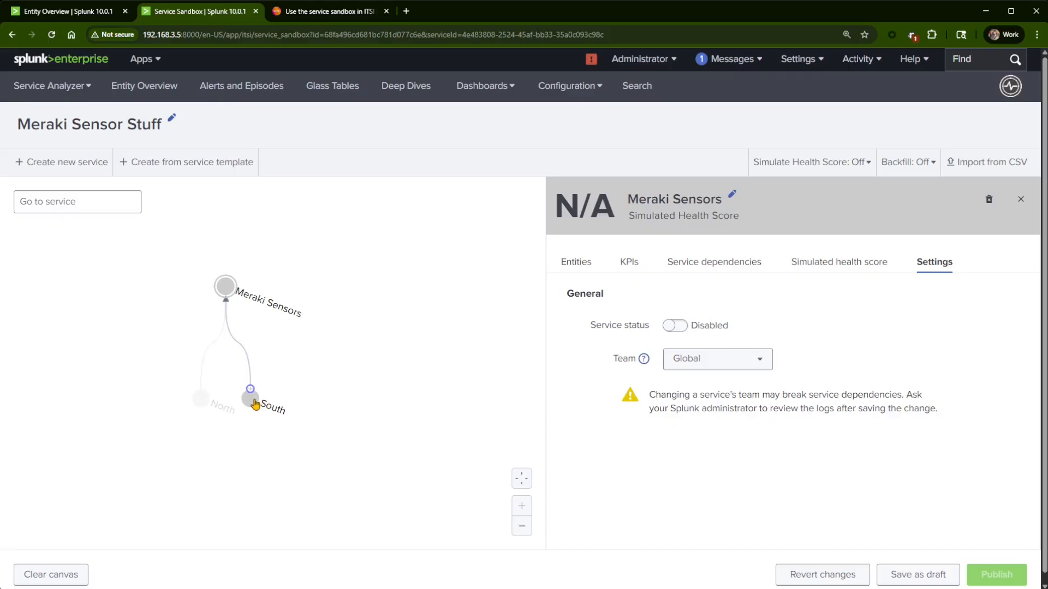
Step: Link the South service to North as well, and try to link it to Meraki Sensors a second time
drag(251, 393, 201, 398)
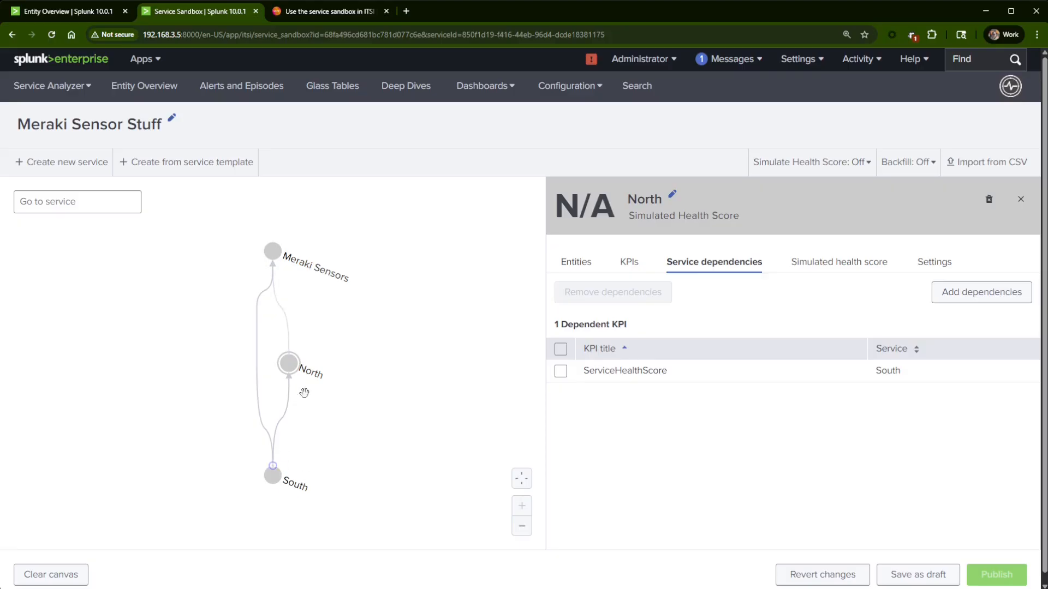
drag(273, 478, 272, 264)
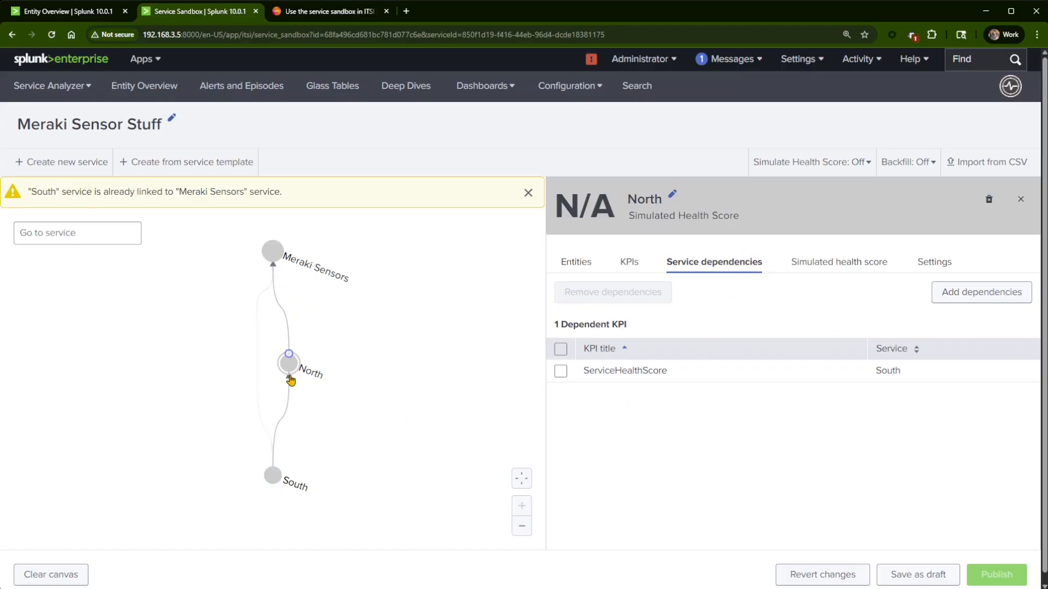
drag(289, 355, 354, 385)
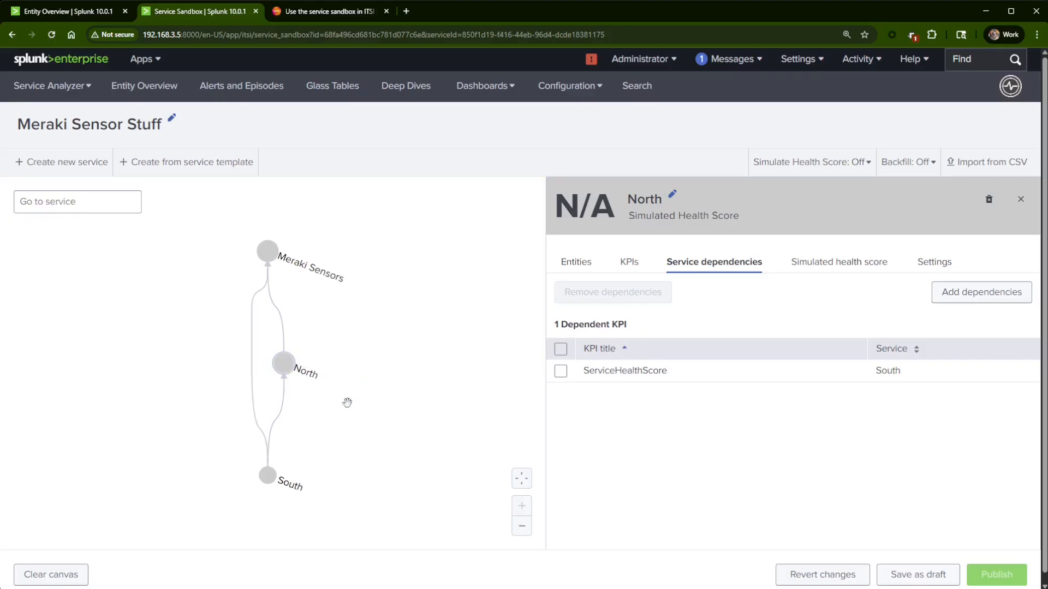
Step: Check the service dependencies of South and Meraki Sensors, and remove South's ServiceHealthScore from the Meraki Sensors dependencies
click(257, 475)
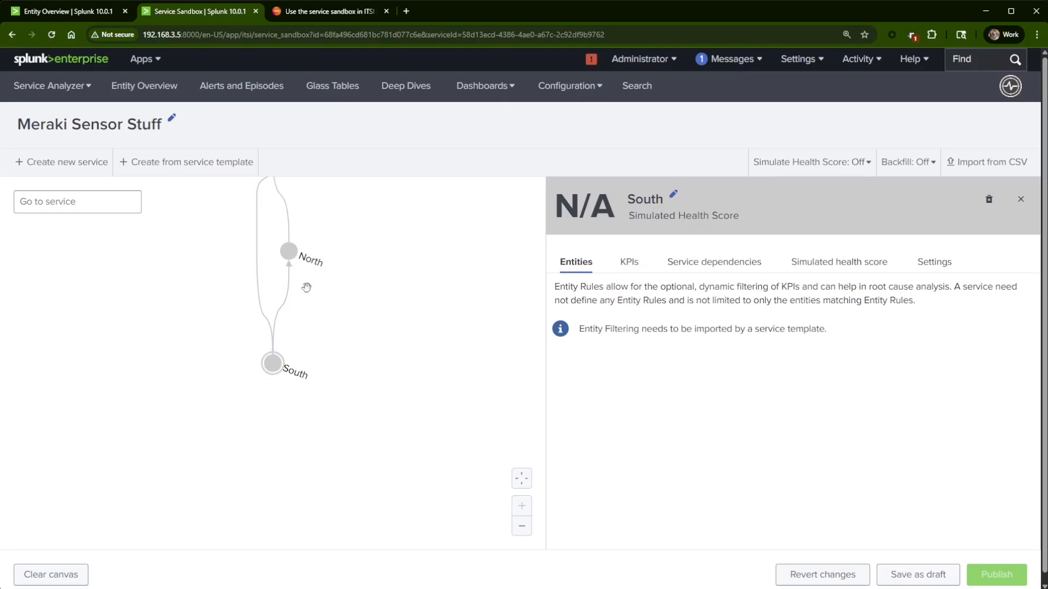
click(730, 268)
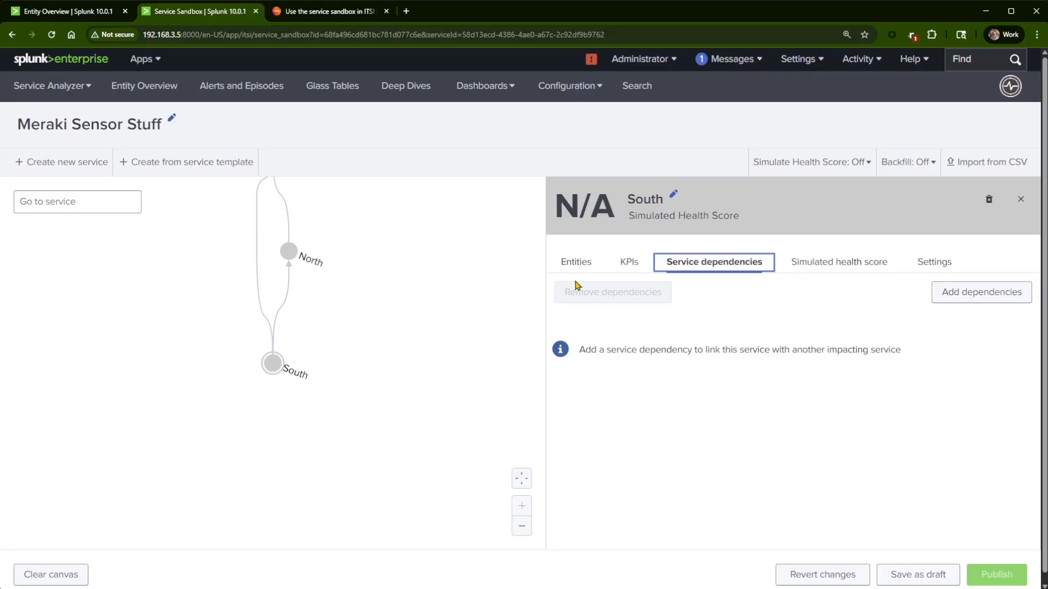
scroll(402, 326, up, 2)
scroll(402, 326, down, 2)
drag(398, 297, 391, 475)
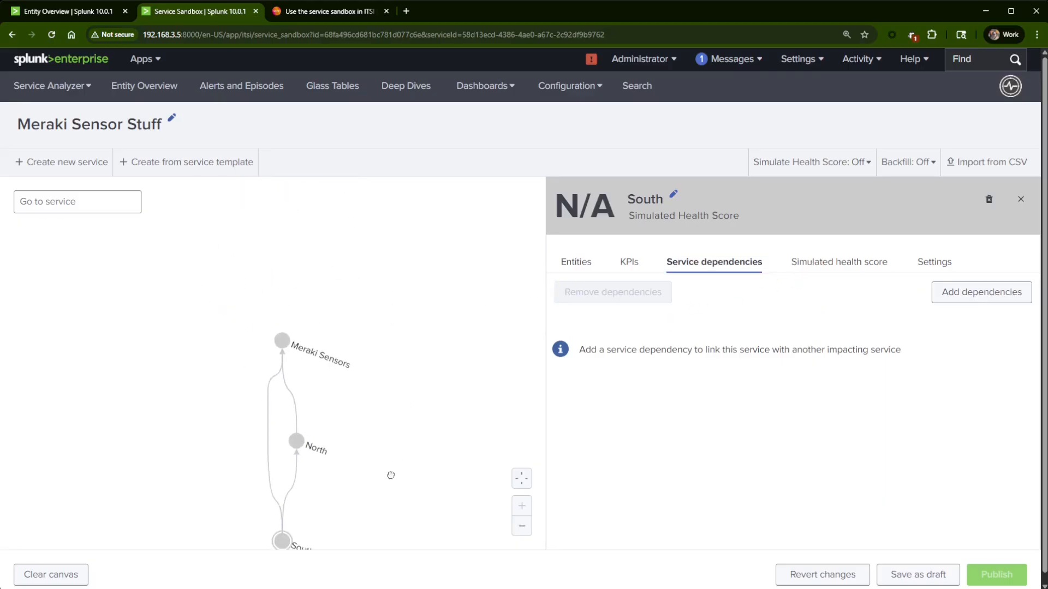
click(282, 343)
click(710, 265)
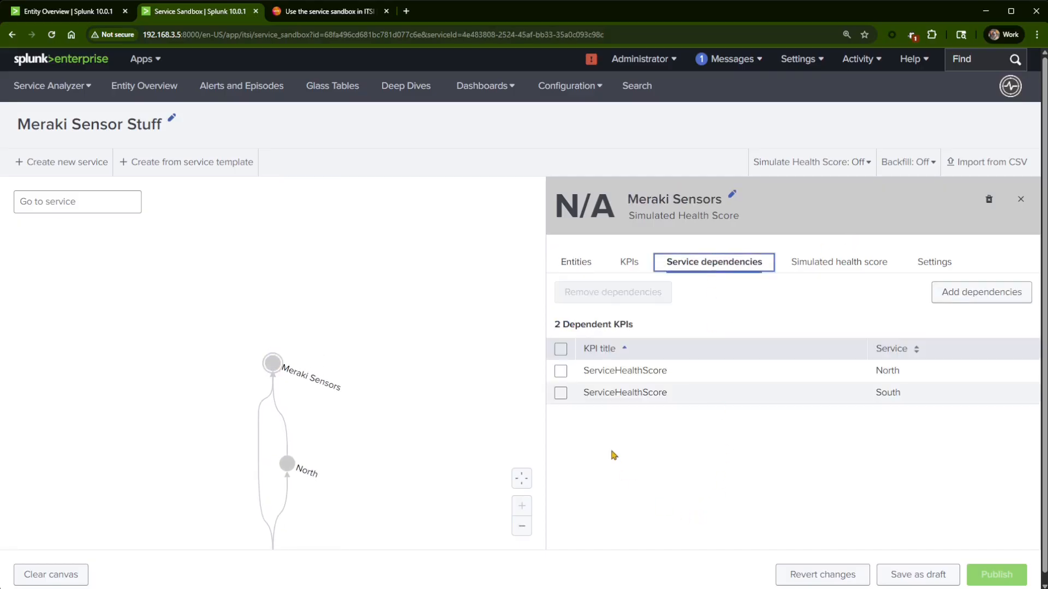
click(561, 393)
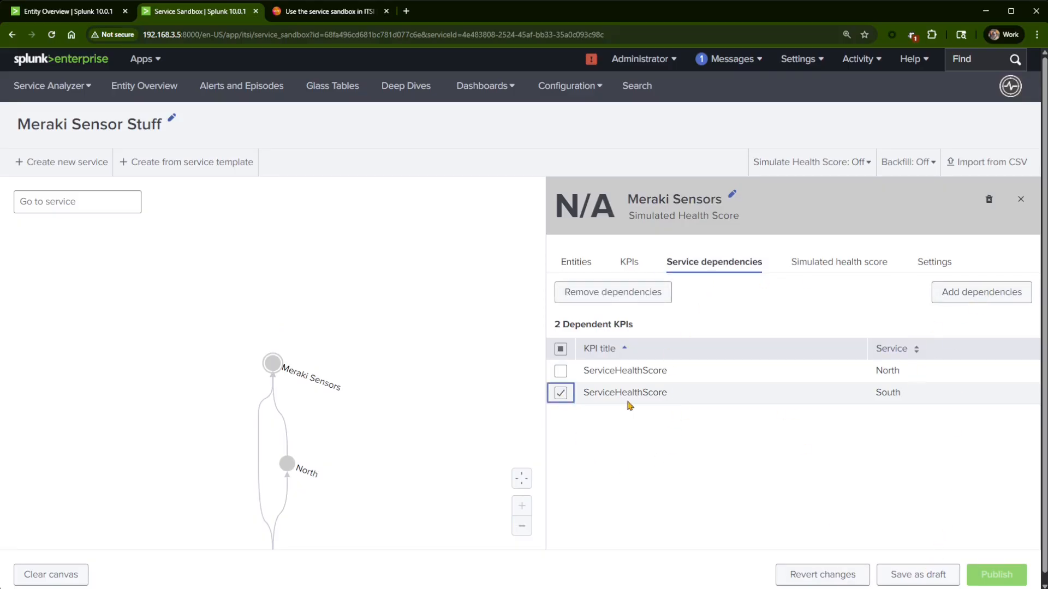
click(606, 309)
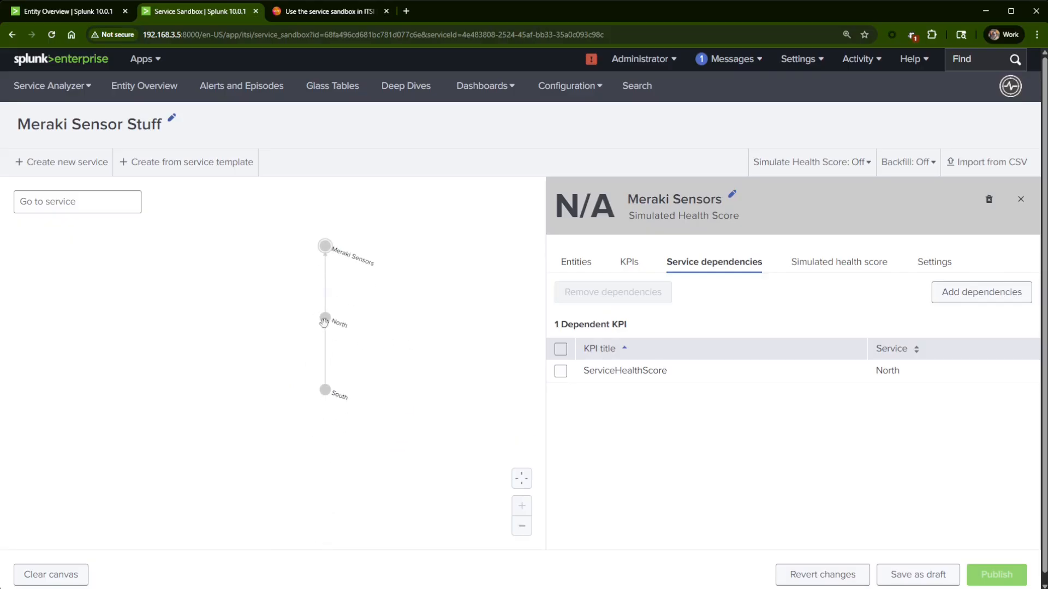
Step: Remove South's ServiceHealthScore from North's service dependencies and link South directly to Meraki Sensors instead
click(326, 322)
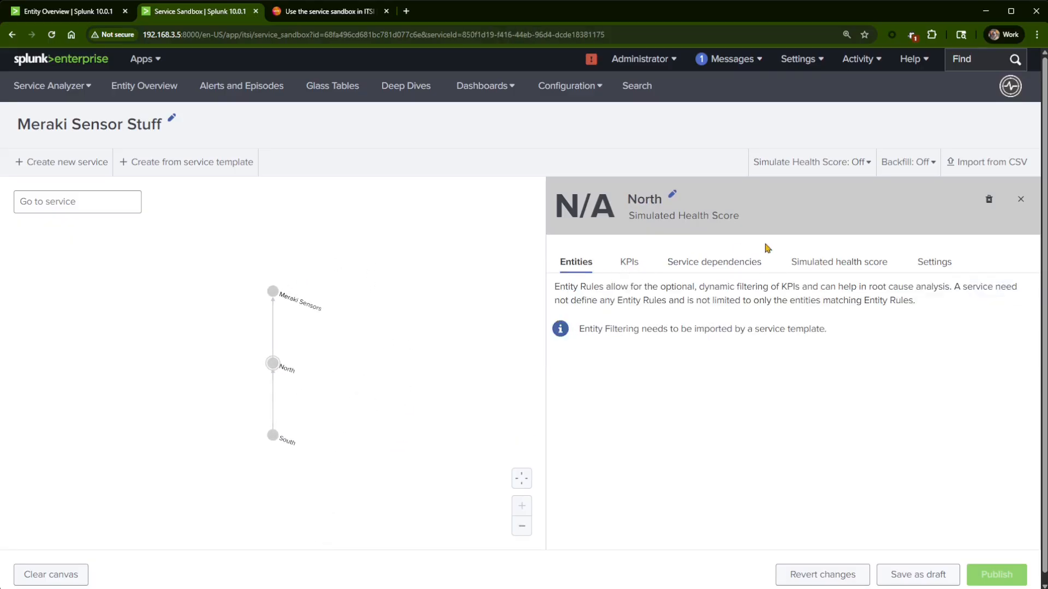
click(745, 266)
click(560, 371)
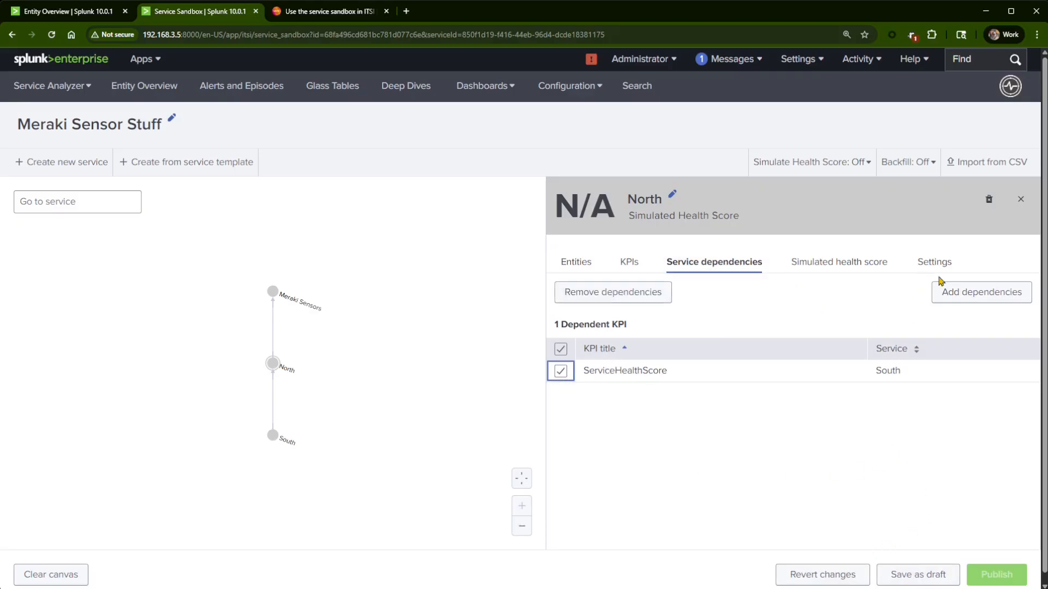
click(660, 290)
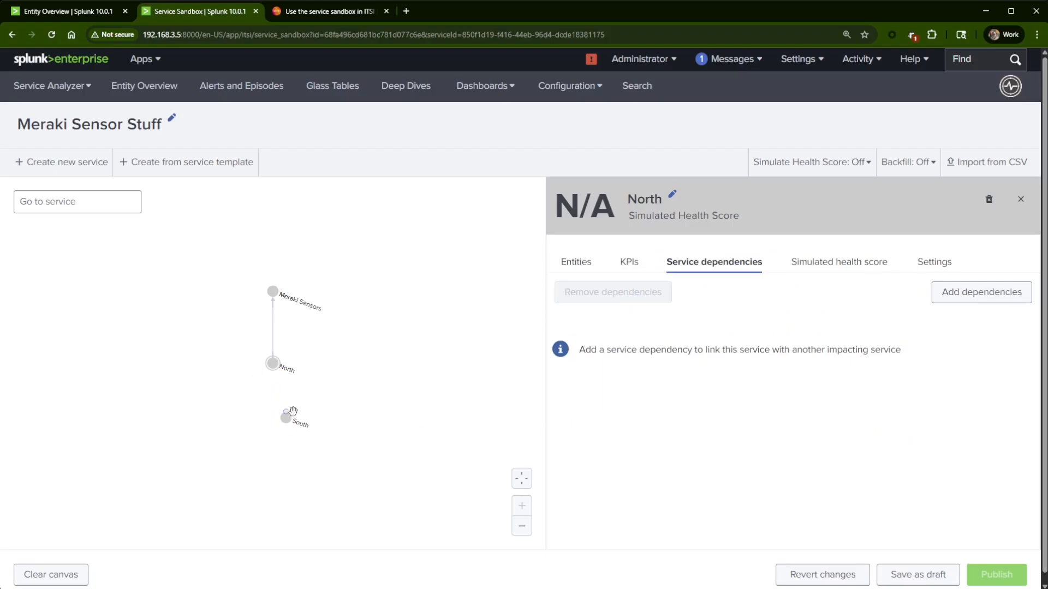
drag(285, 418, 273, 292)
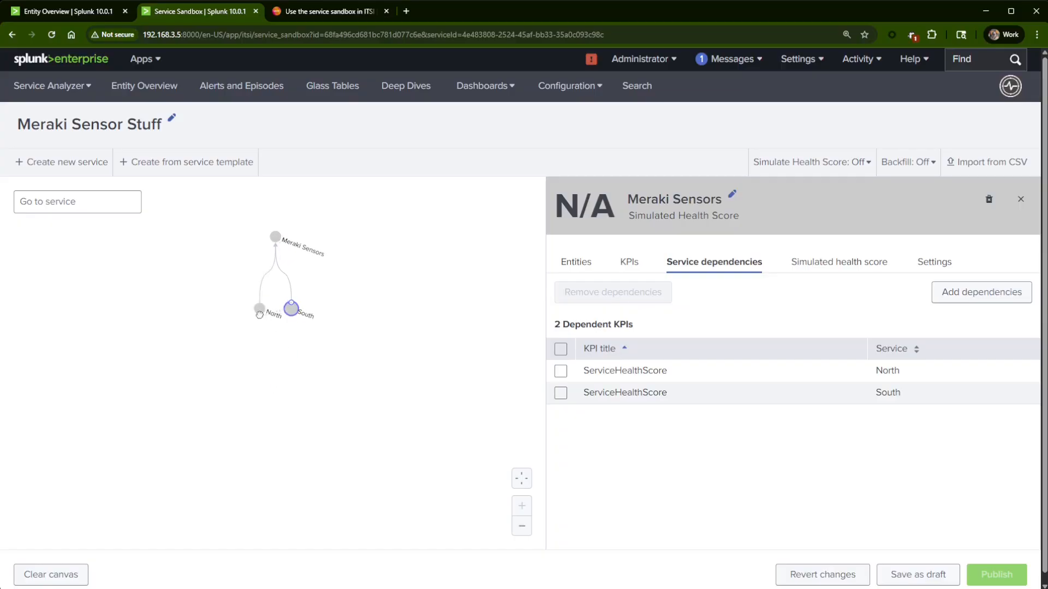
Step: Turn on health score simulation for the sandbox and open the simulated health score view of Meraki Sensors
scroll(303, 303, up, 4)
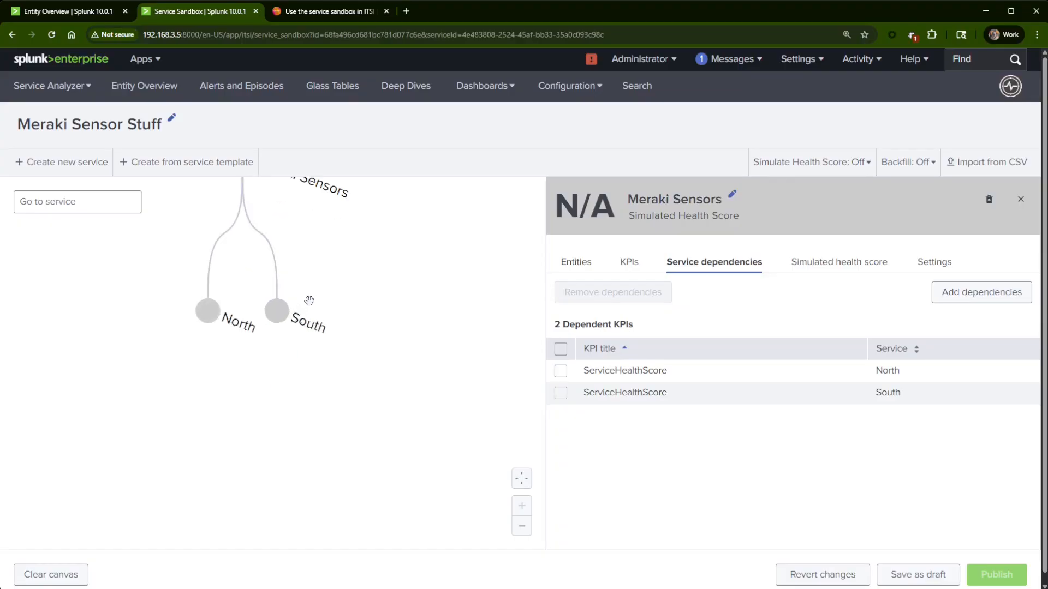
drag(341, 277, 408, 416)
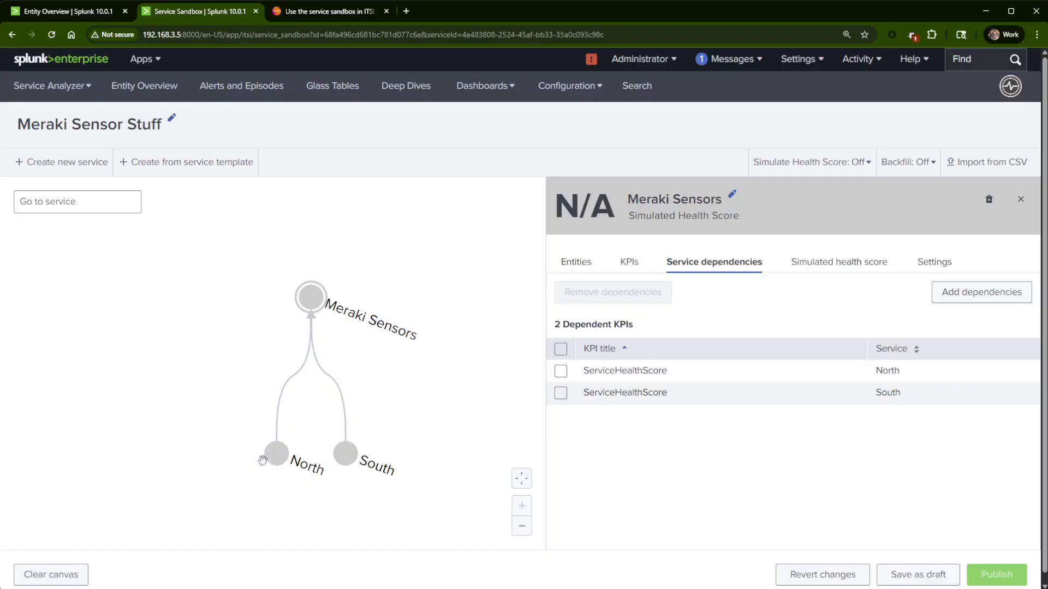
click(306, 297)
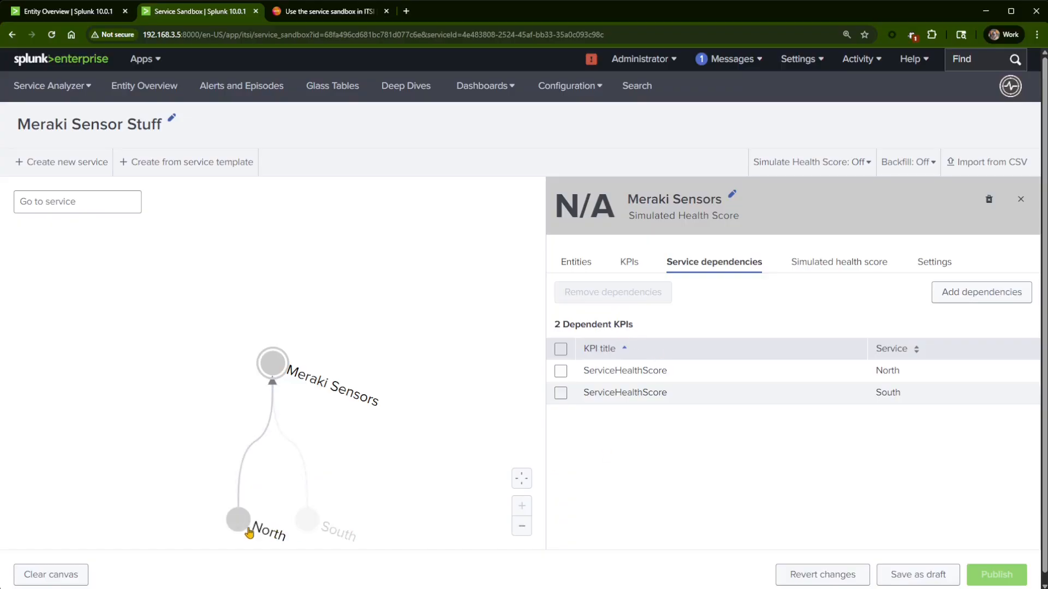
click(839, 167)
click(816, 194)
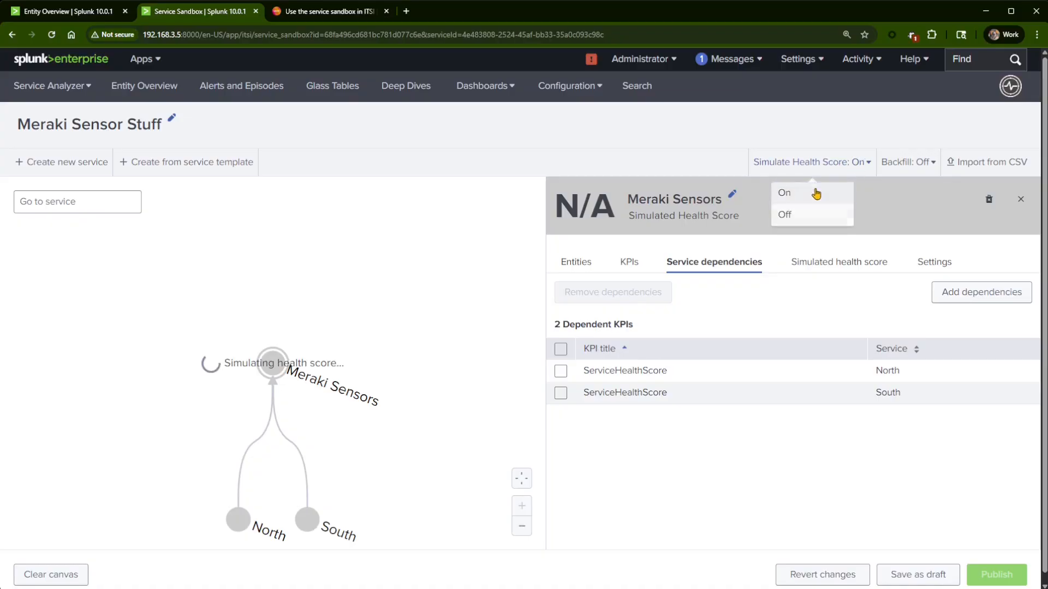
click(826, 269)
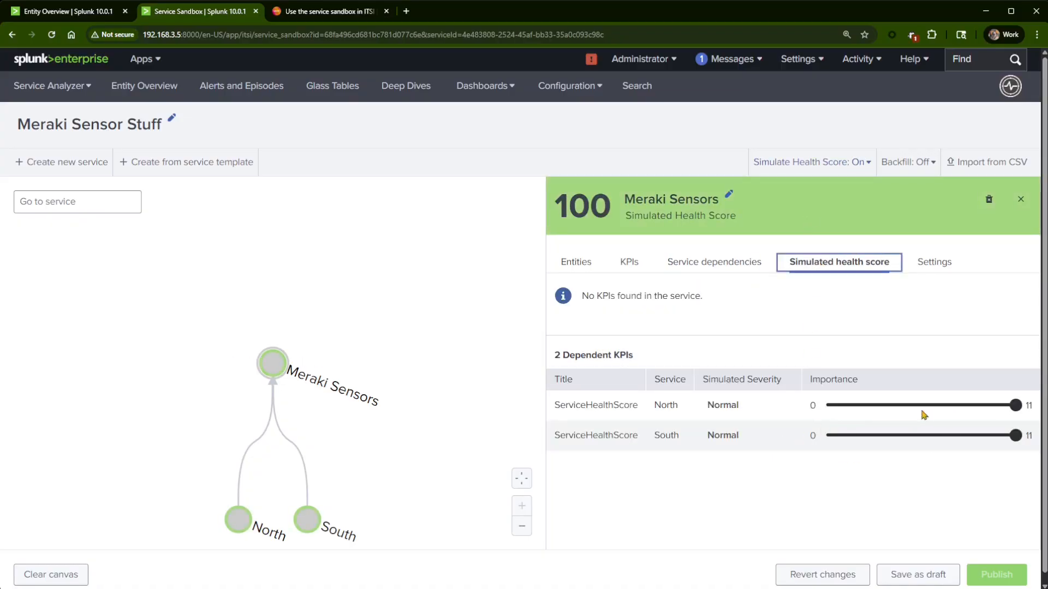
Step: Set the importance of the North and South ServiceHealthScore dependencies of Meraki Sensors to 10
mouse_move(1014, 406)
mouse_down()
mouse_move(998, 409)
mouse_move(998, 435)
mouse_move(984, 436)
mouse_move(999, 435)
mouse_up()
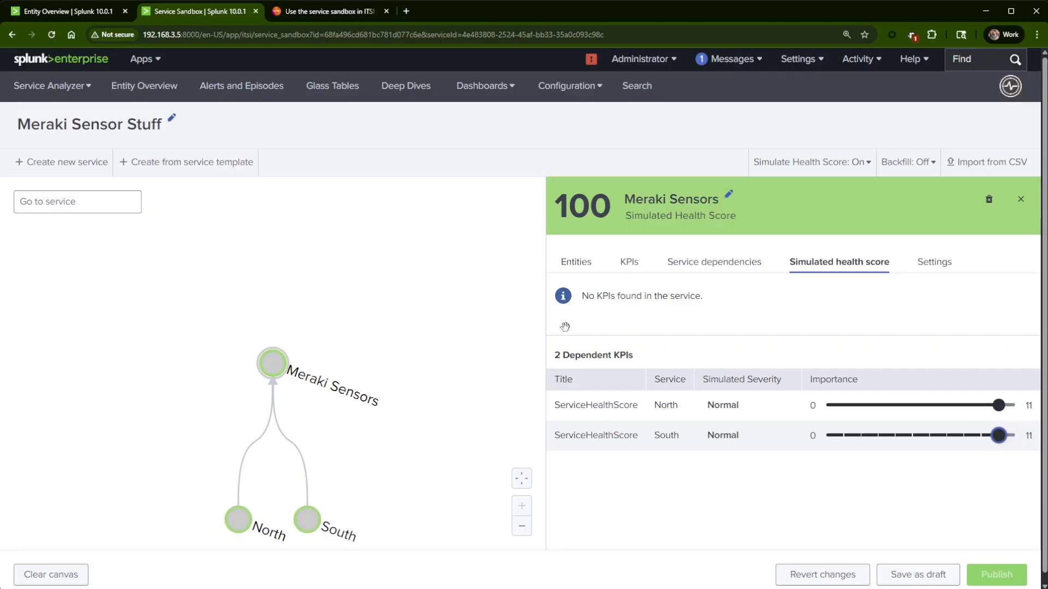
click(1009, 406)
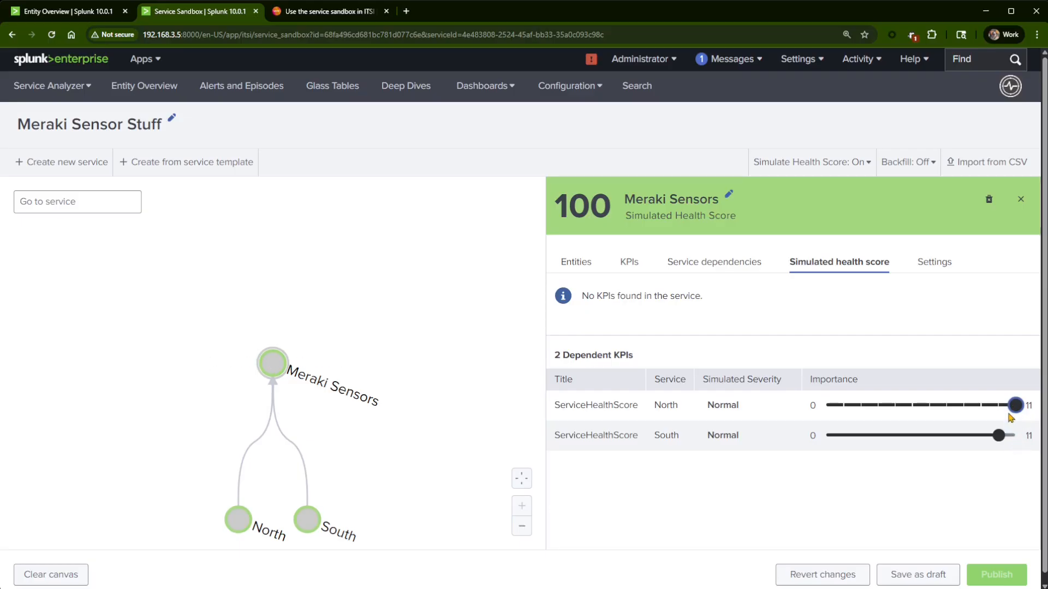
mouse_move(1020, 408)
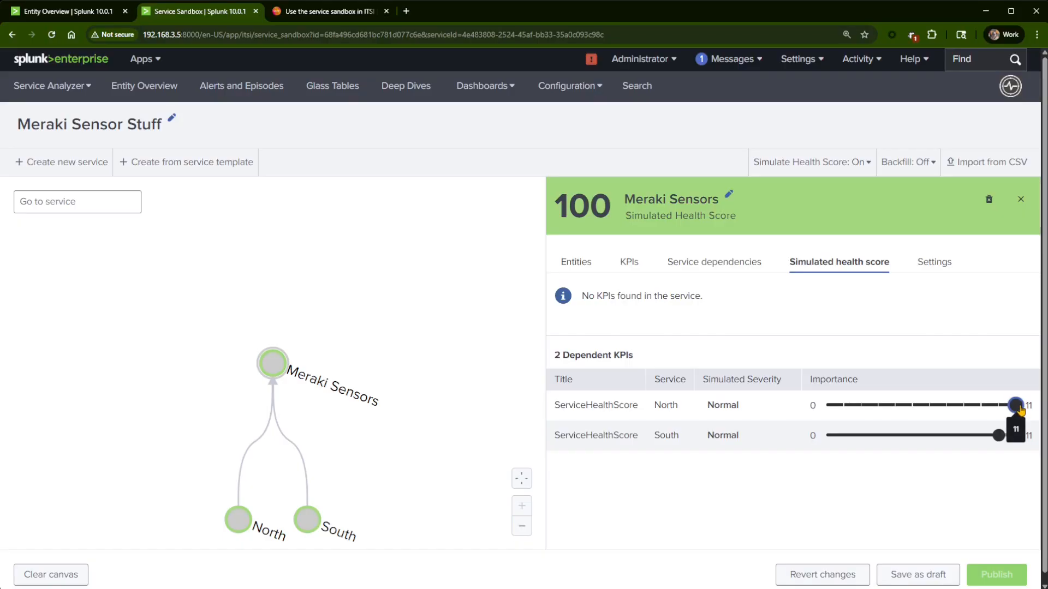
drag(1020, 407, 999, 407)
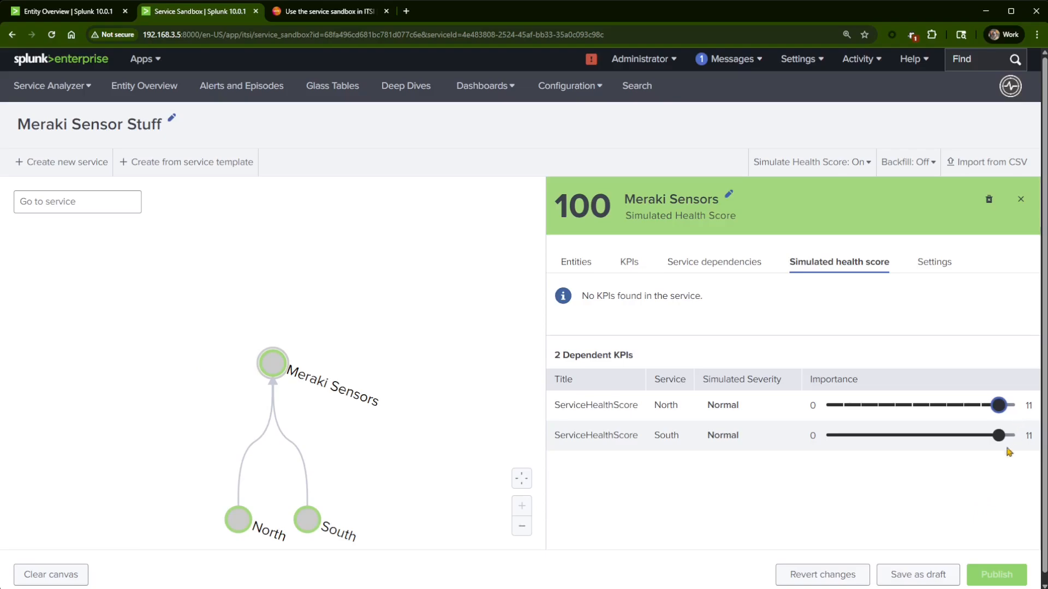
Step: Review the general settings, service dependencies, KPIs and entity rules of the Meraki Sensors service
click(934, 264)
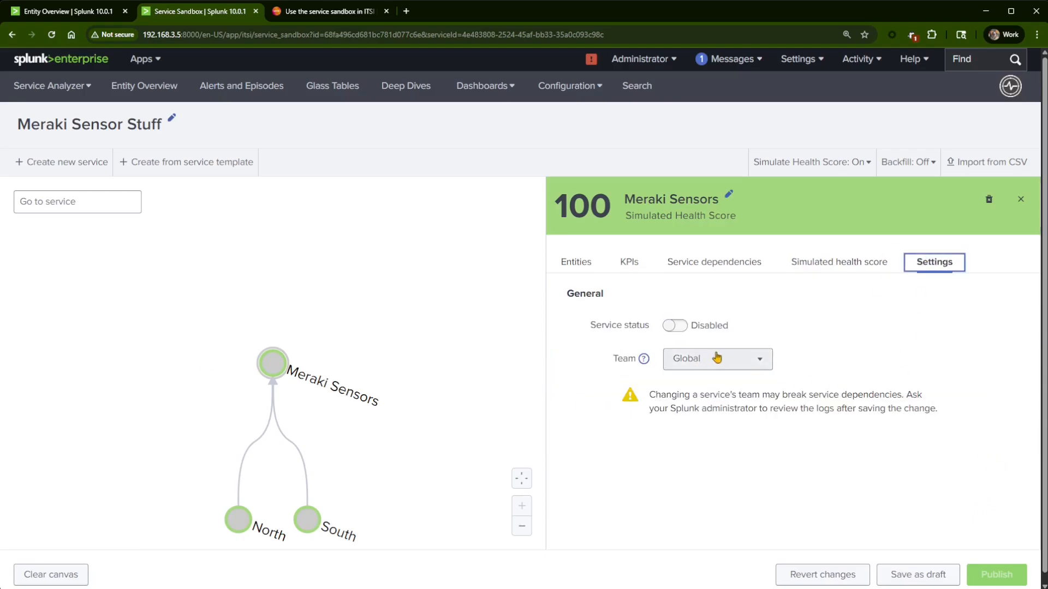
click(671, 262)
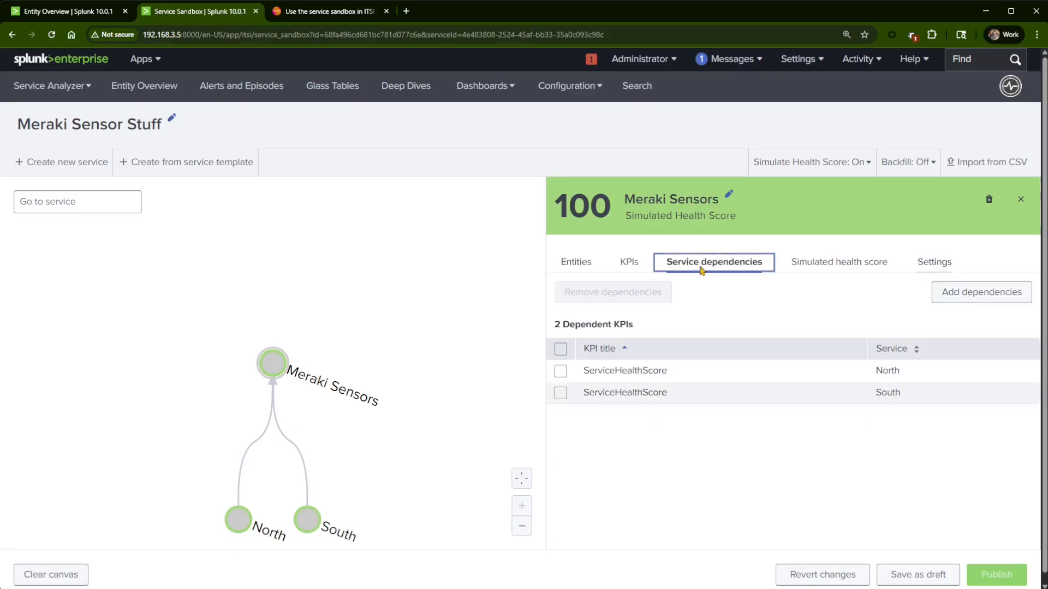
click(629, 263)
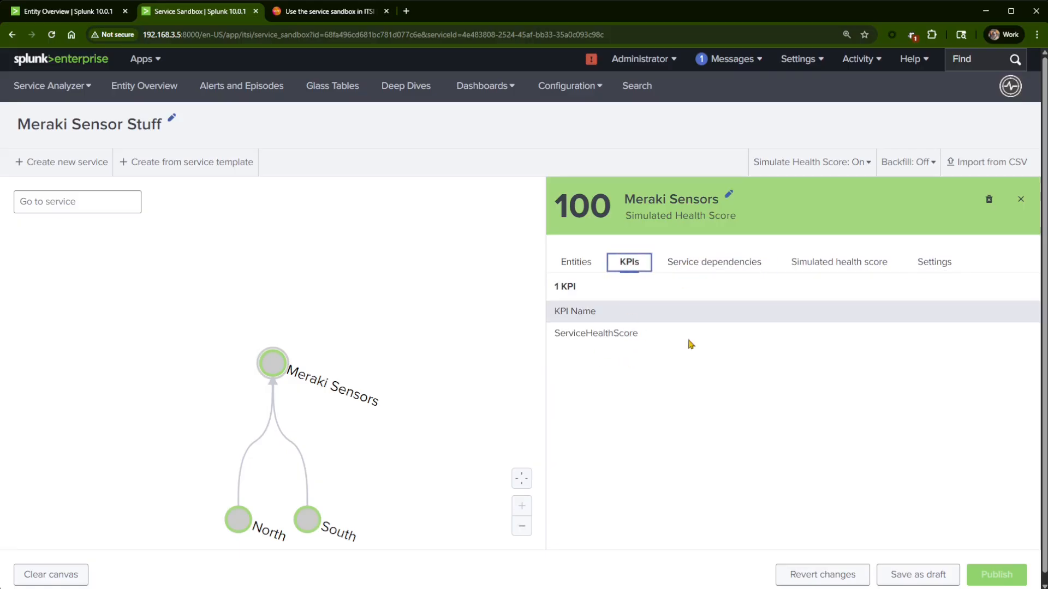
click(575, 268)
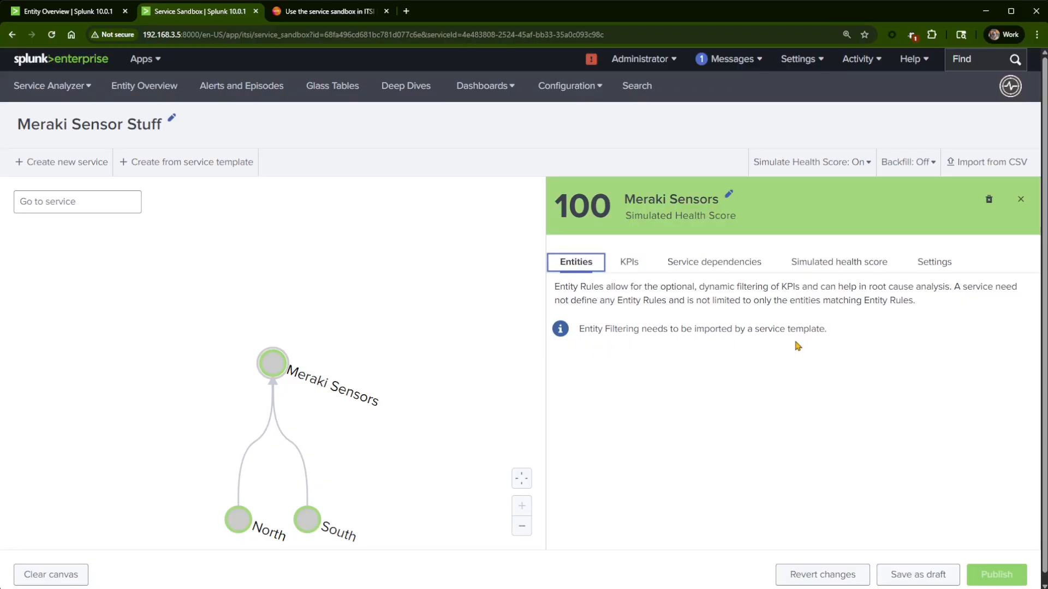
scroll(363, 304, down, 2)
drag(424, 382, 405, 306)
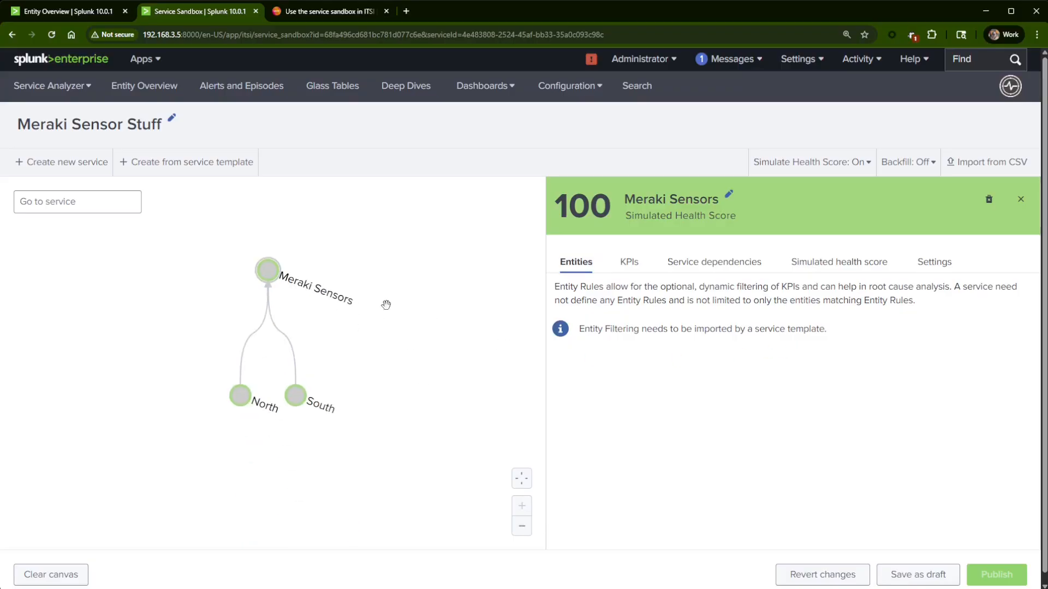
Step: Set up a new service from a template, titled "North Unix Servers" and based on small_linux_template
click(67, 170)
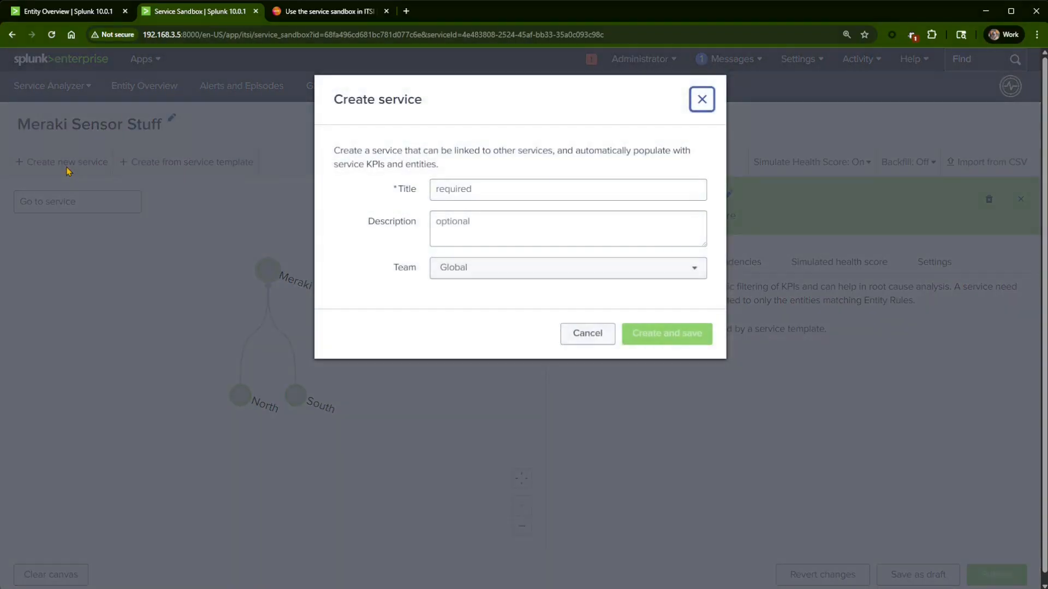
click(587, 330)
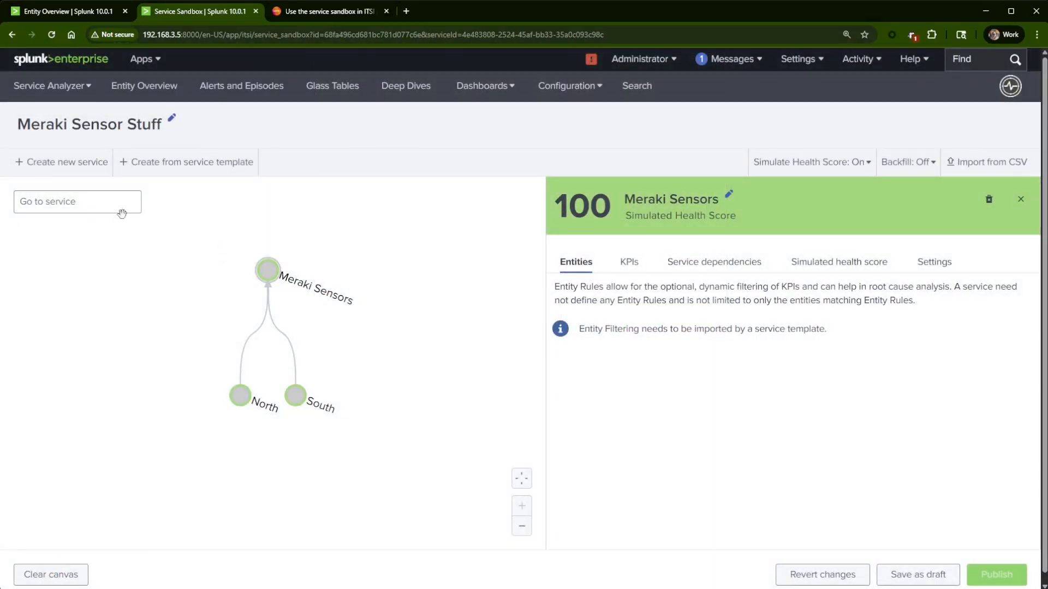
click(207, 174)
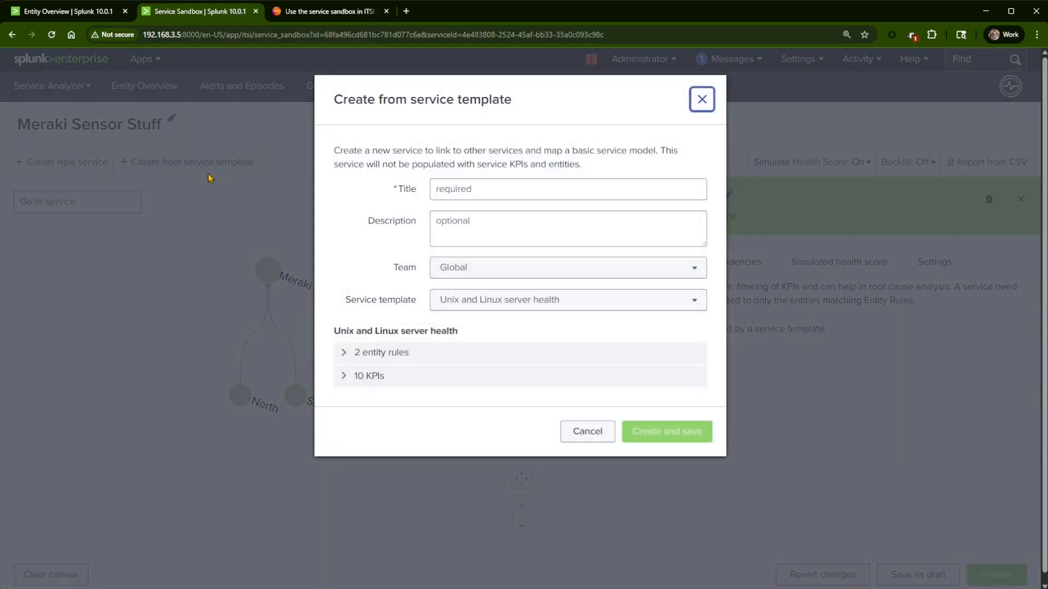
click(523, 187)
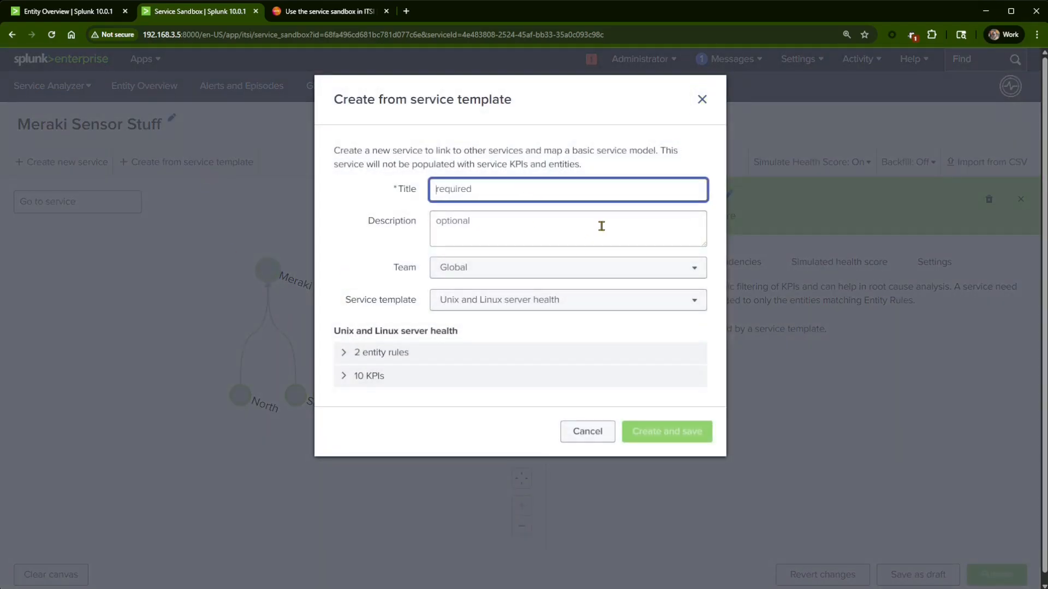
text(North)
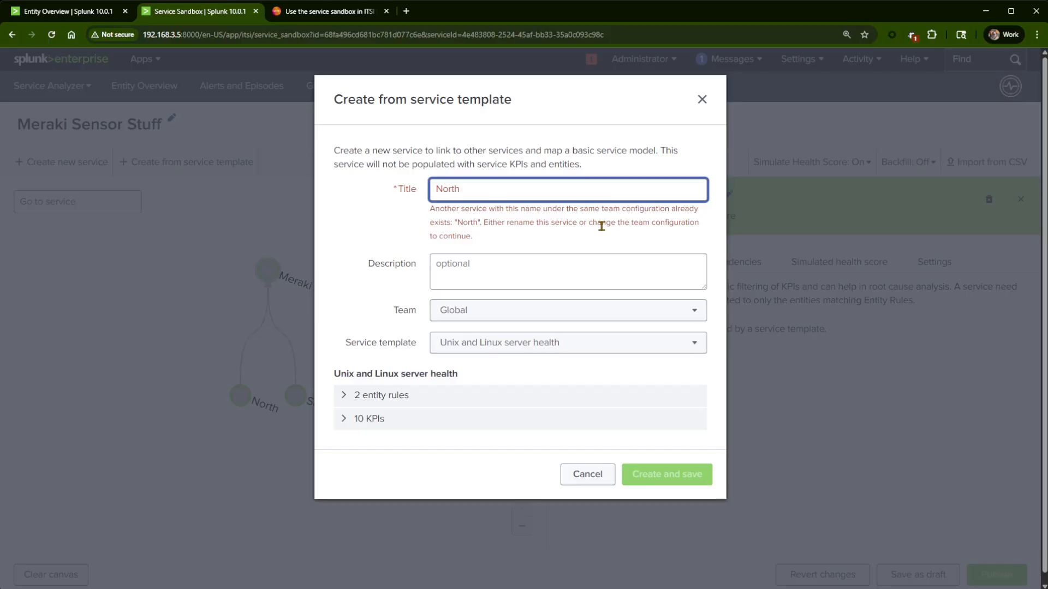
text(Un)
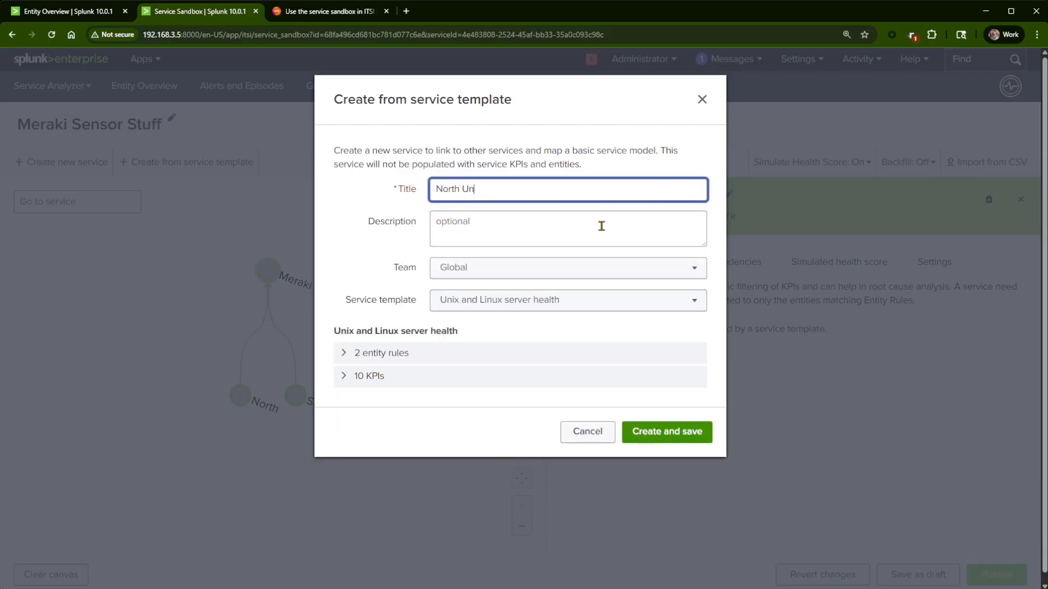
text(ix Serviers)
click(525, 308)
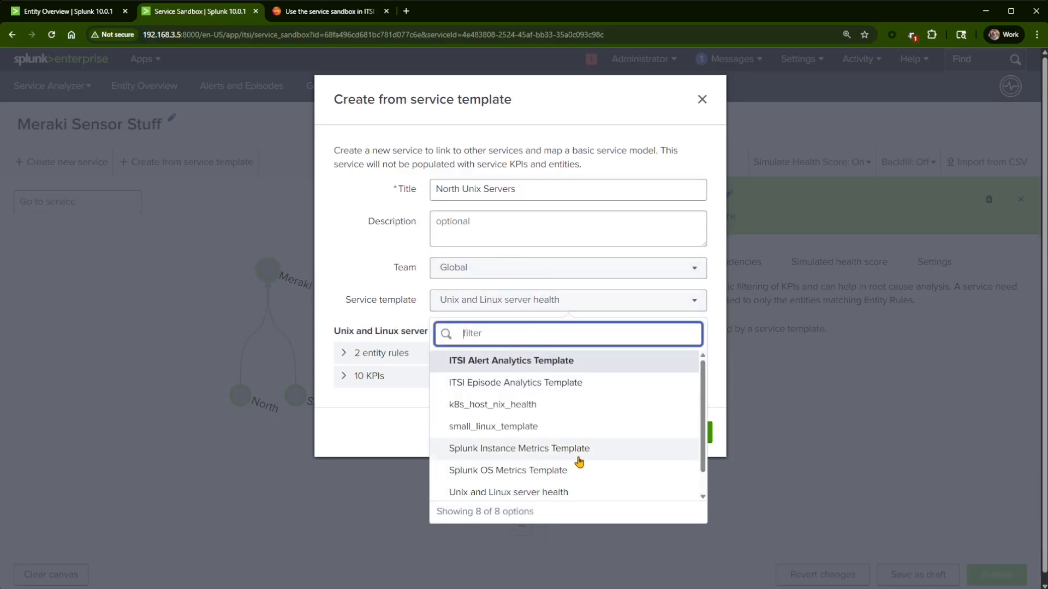
scroll(579, 462, down, 1)
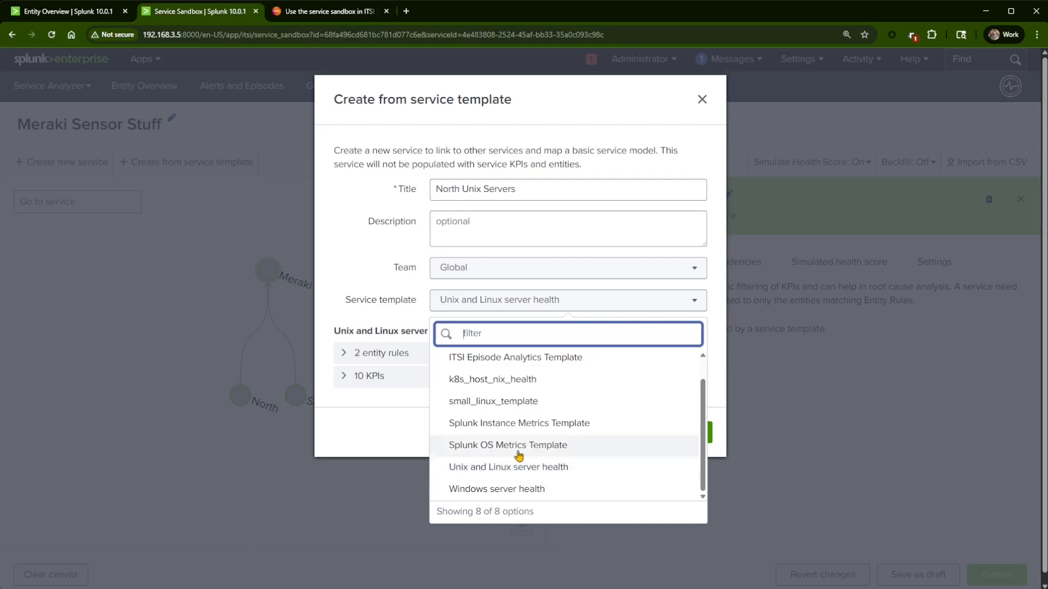
click(494, 402)
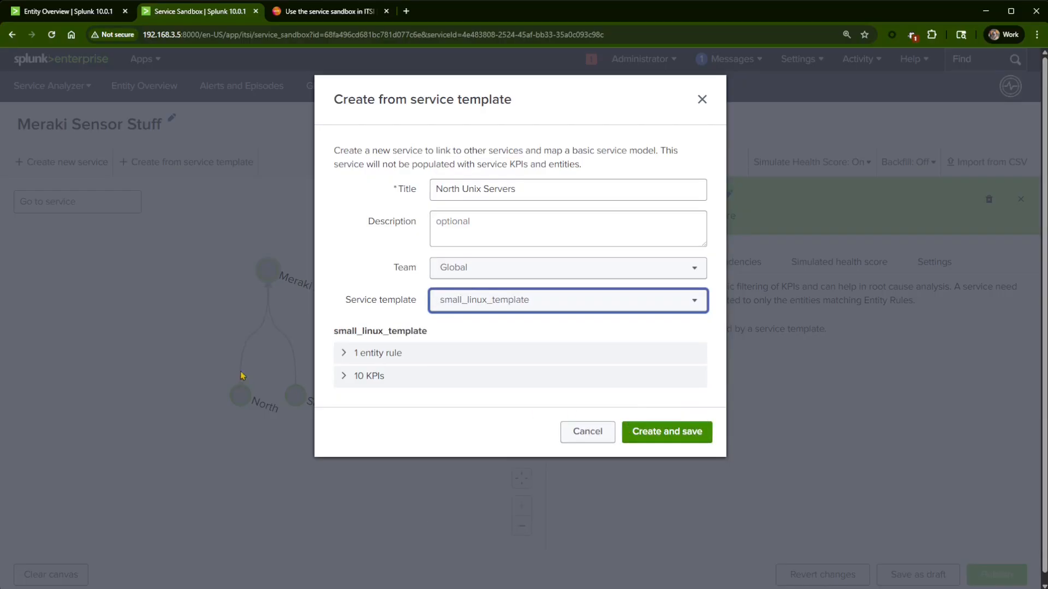
Step: Check the entity rule and KPIs of small_linux_template, and create the North Unix Servers service
click(347, 357)
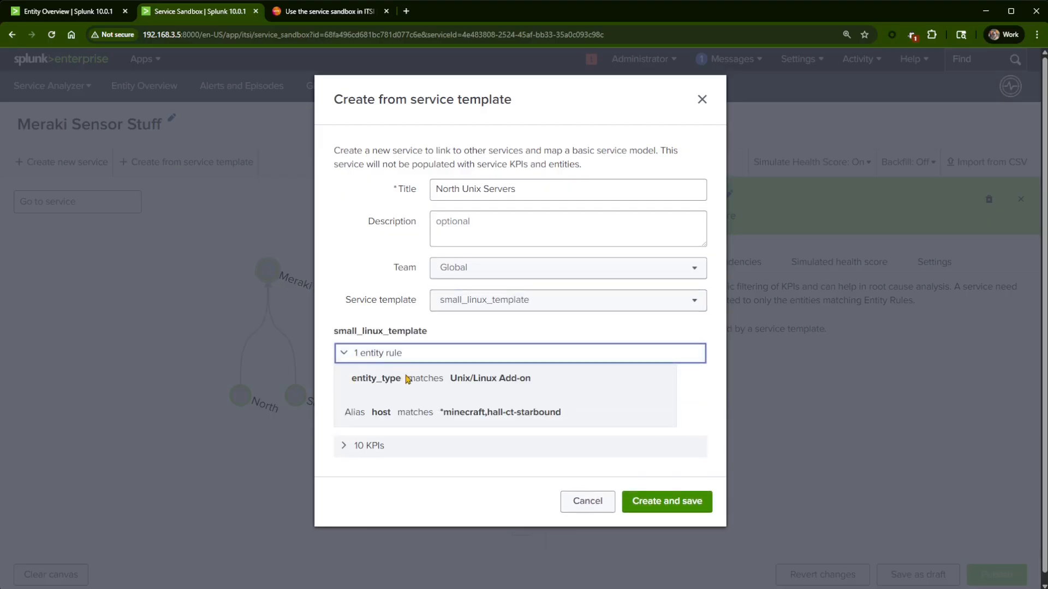
click(345, 381)
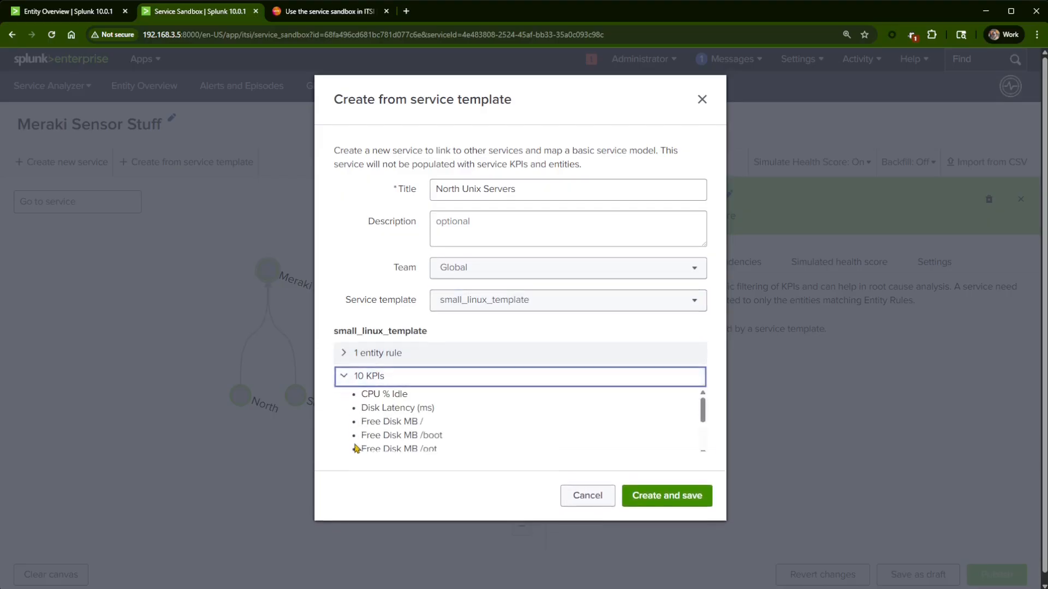
click(344, 382)
click(677, 434)
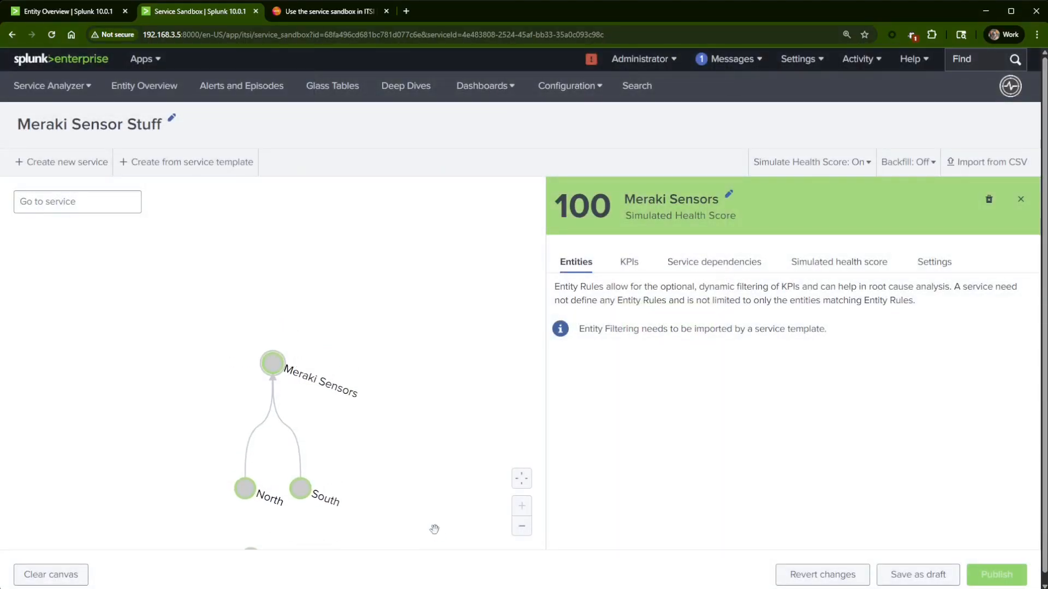
Step: Rename the top-level Meraki Sensors service as "Hall Enclave"
drag(424, 466, 372, 307)
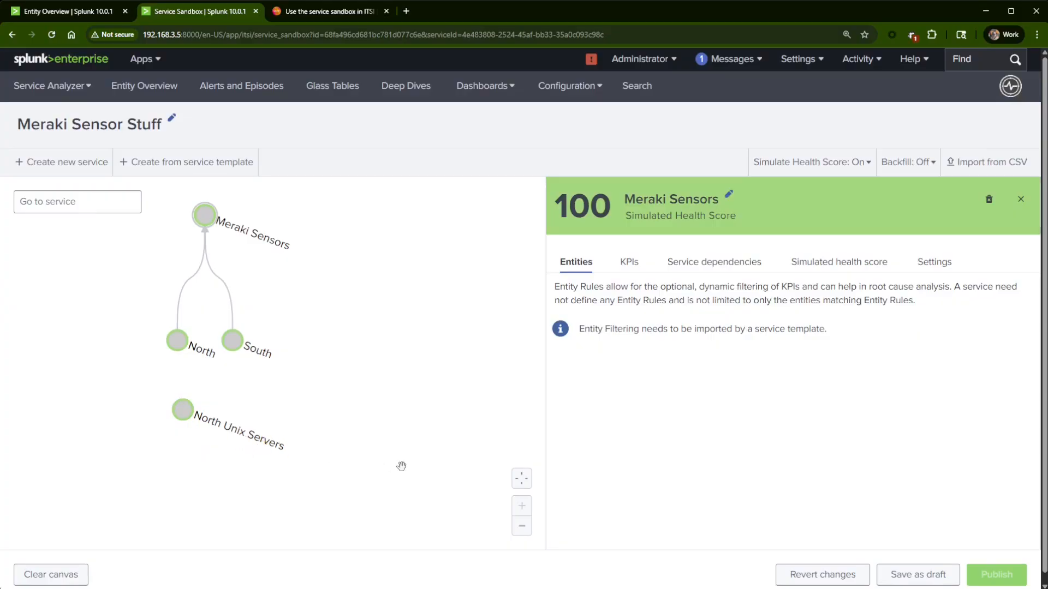
drag(351, 362, 377, 421)
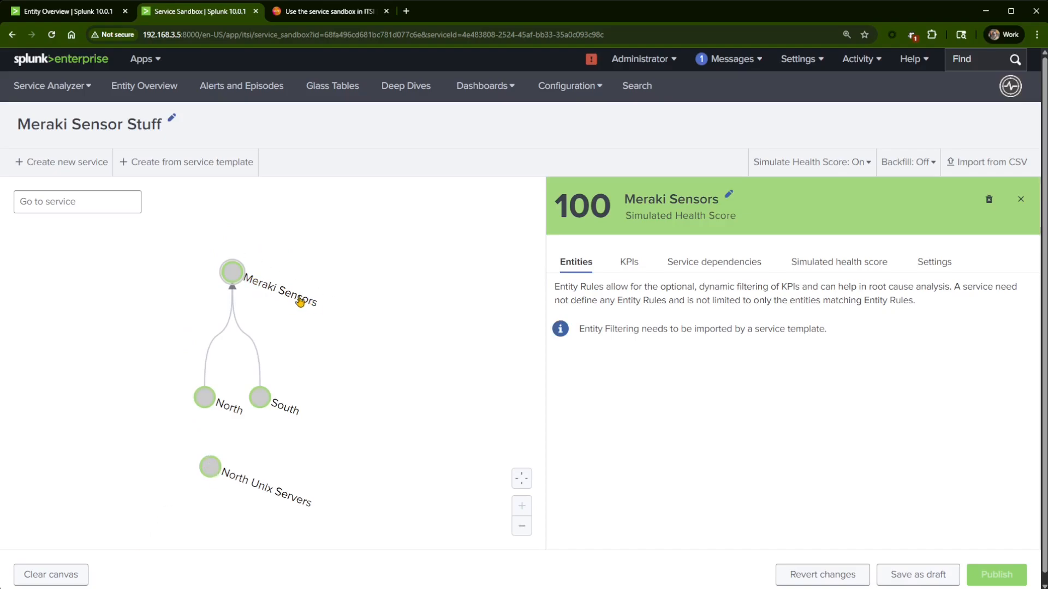
click(233, 276)
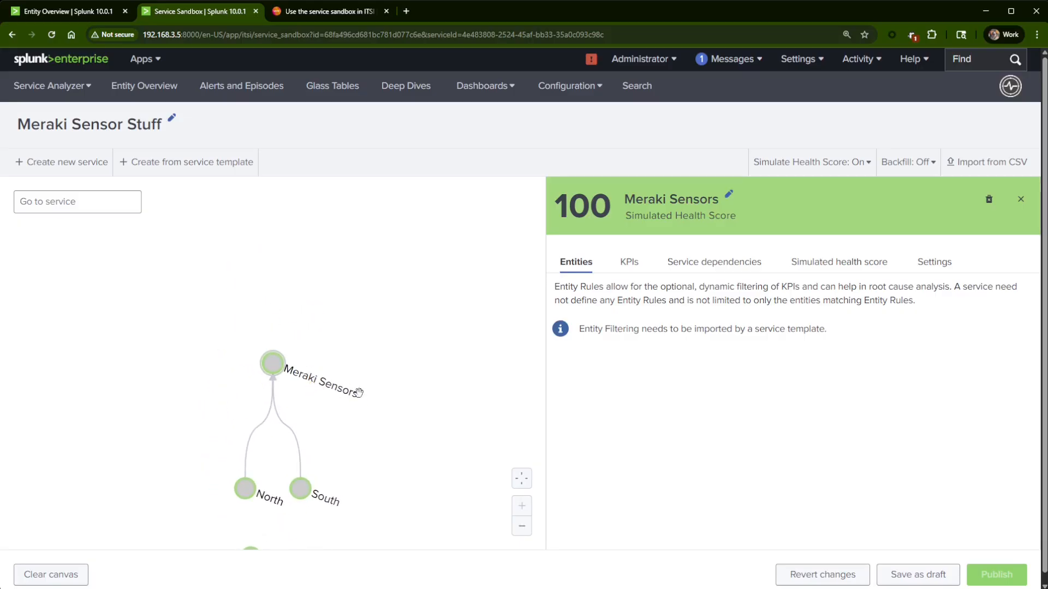
click(729, 195)
click(695, 198)
key(BackSpace)
key(BackSpace)
key(BackSpace)
key(BackSpace)
key(BackSpace)
key(BackSpace)
key(BackSpace)
key(BackSpace)
key(BackSpace)
key(BackSpace)
key(BackSpace)
key(BackSpace)
key(BackSpace)
text(Hall)
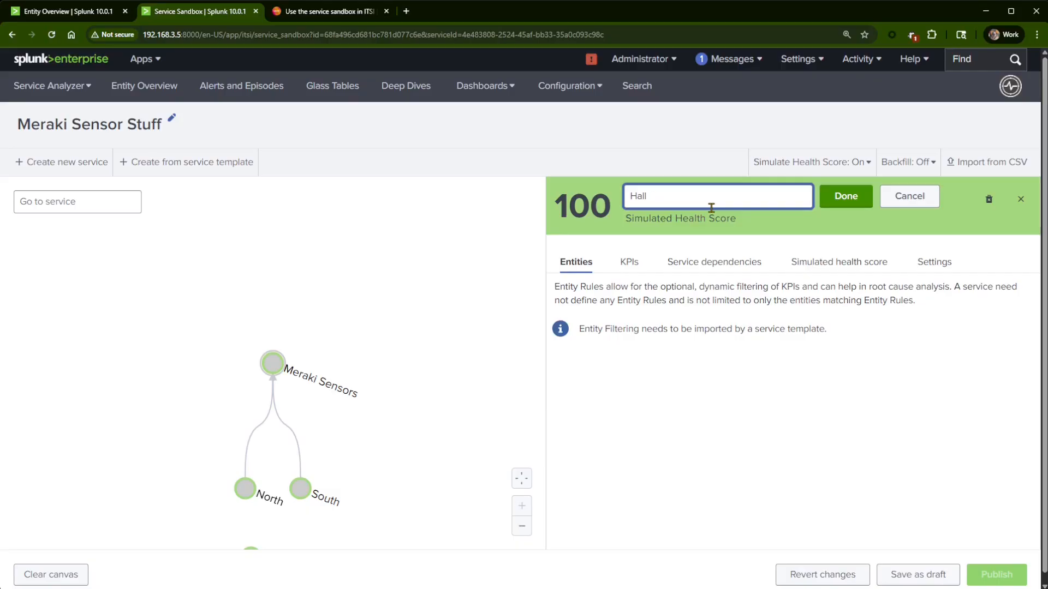
text( Enclave)
click(844, 196)
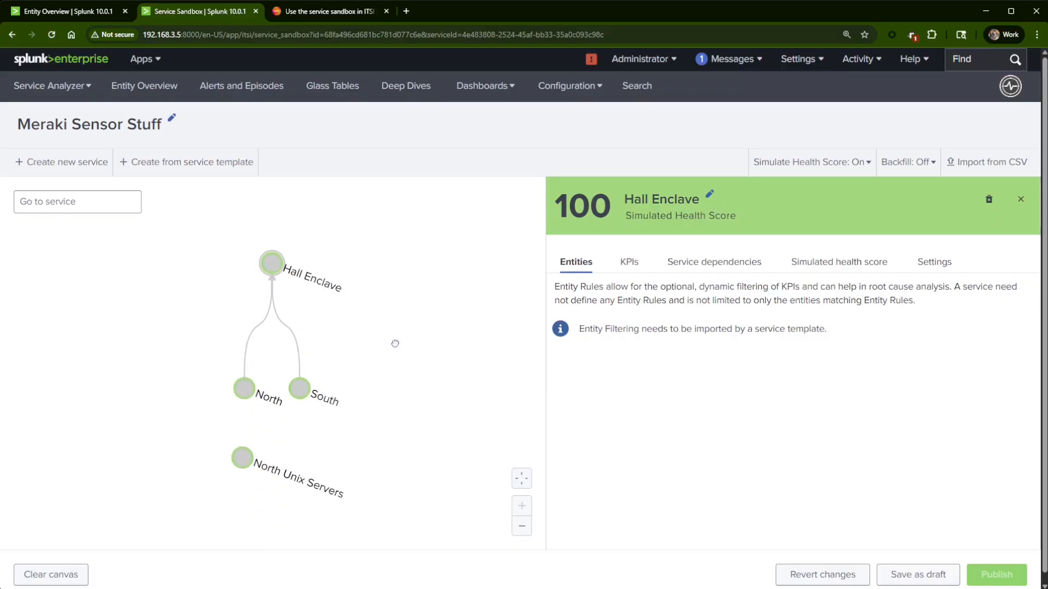
Step: Link North Unix Servers to North on the canvas, and create a new service titled "North Meraki Sensors" in the Global team
click(242, 391)
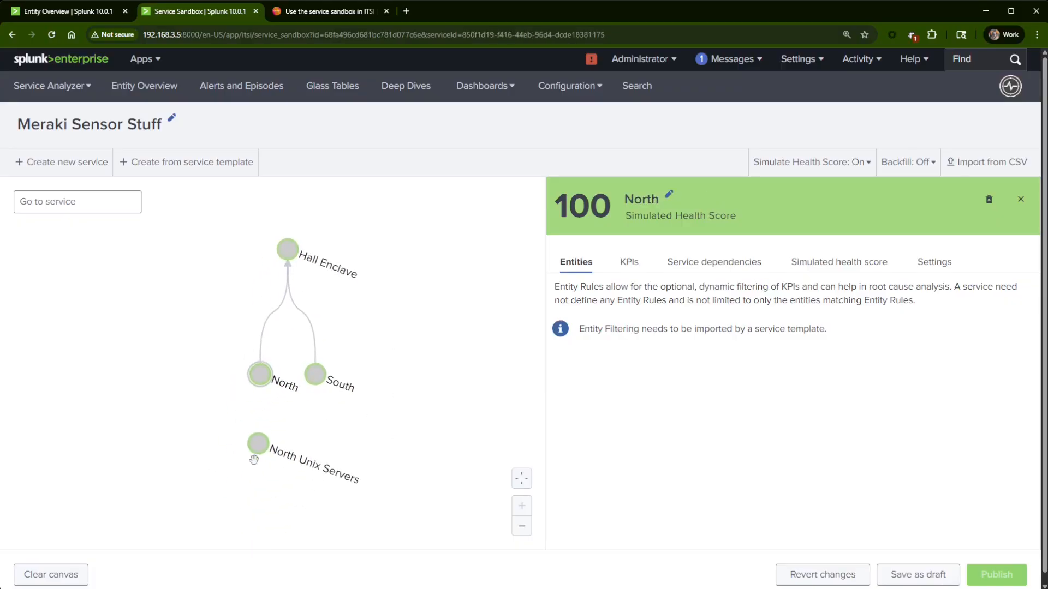
drag(271, 422, 273, 367)
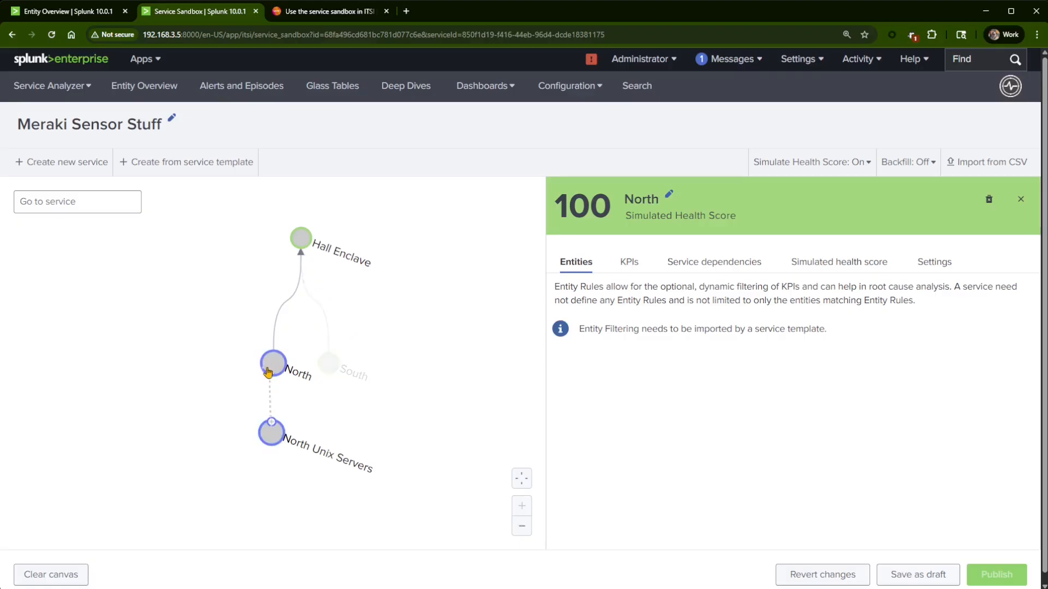
click(55, 164)
text(North Mera)
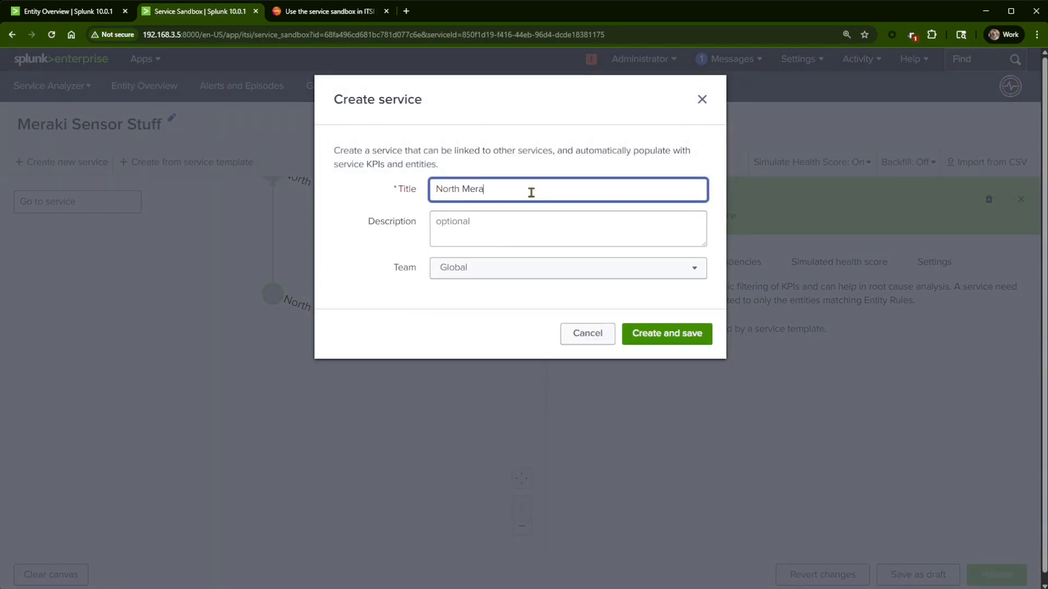
text(ki Sensors)
click(667, 339)
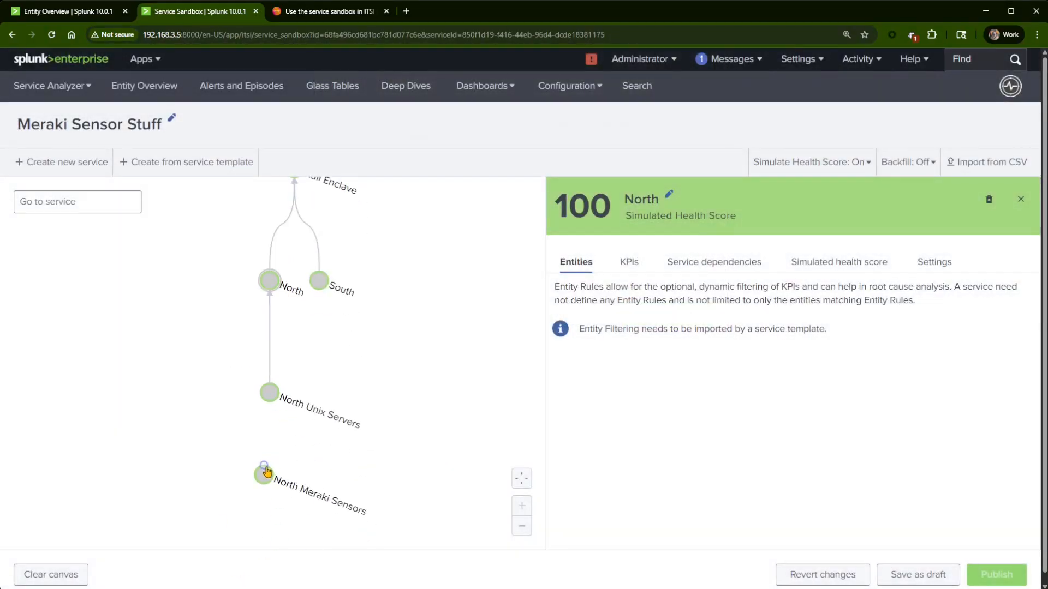
Step: Link North Meraki Sensors to North on the canvas as a dependency
drag(273, 465, 284, 287)
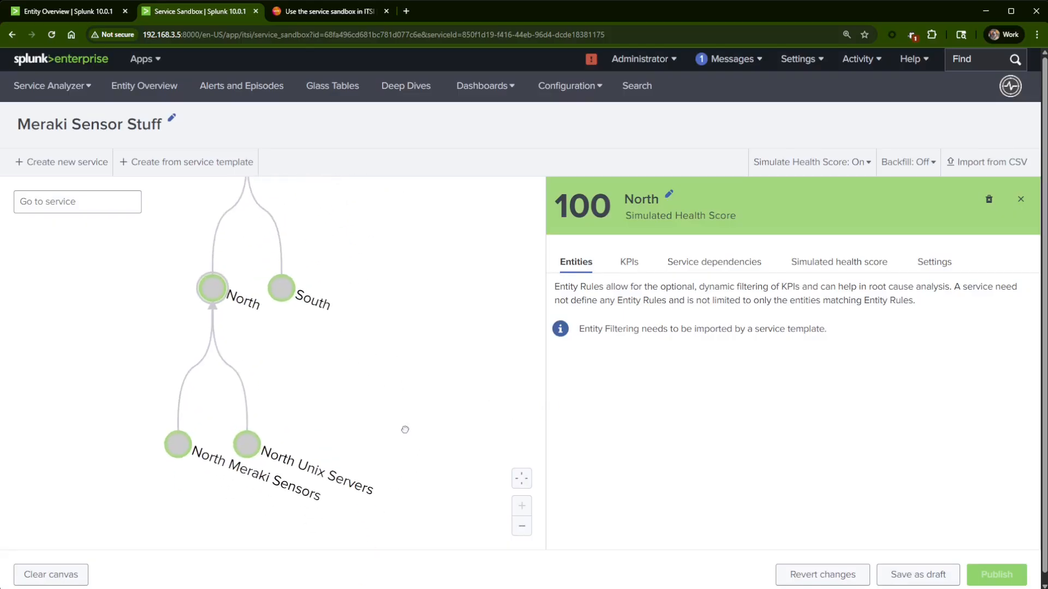
drag(404, 412, 377, 426)
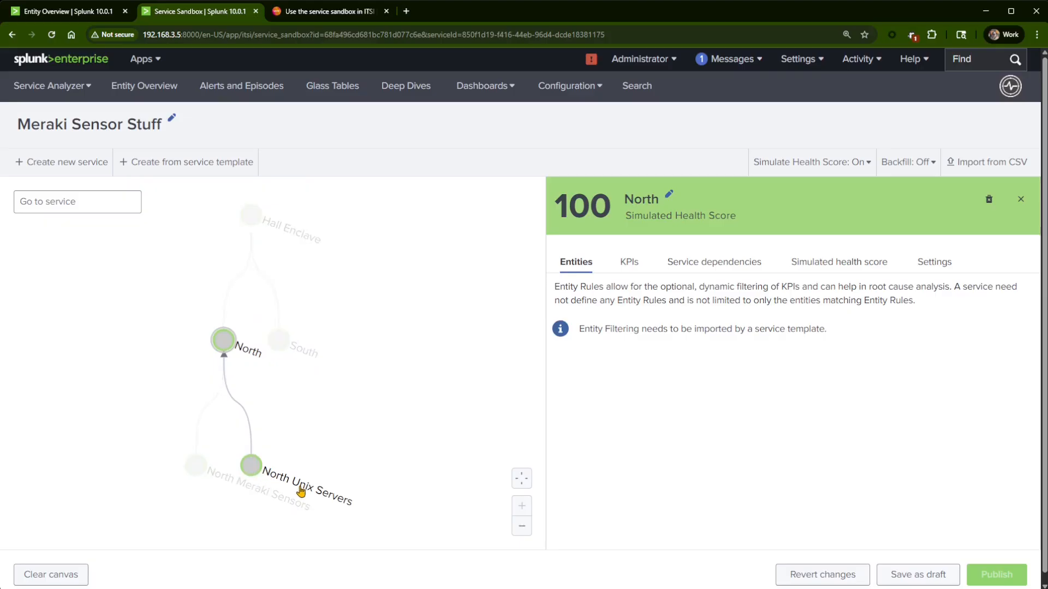
Step: Review the KPIs and entity rule of North Unix Servers, including the CPU % Idle KPI definition in small_linux_template
click(253, 468)
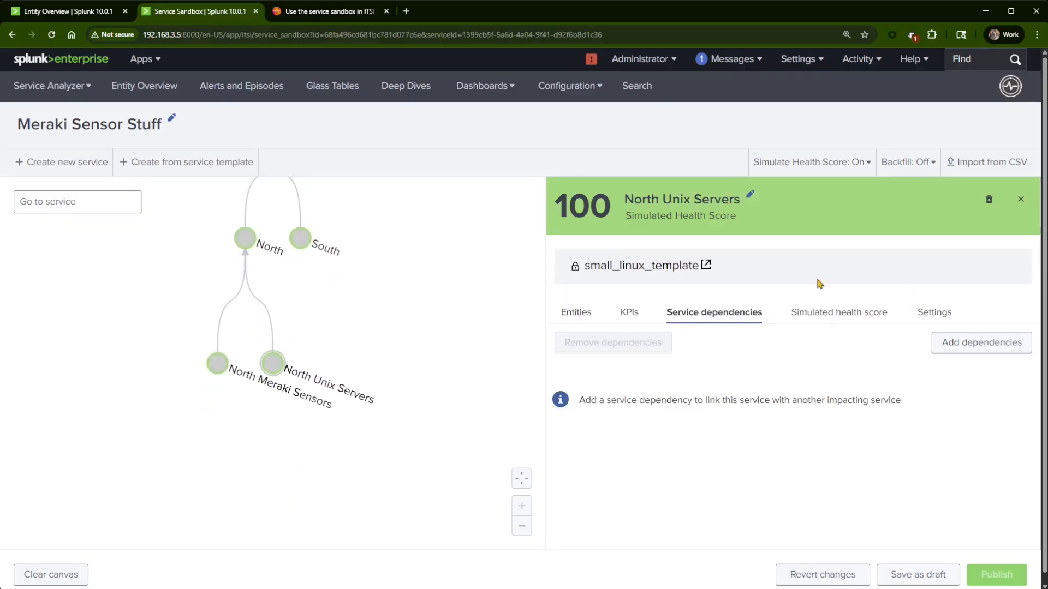
click(630, 316)
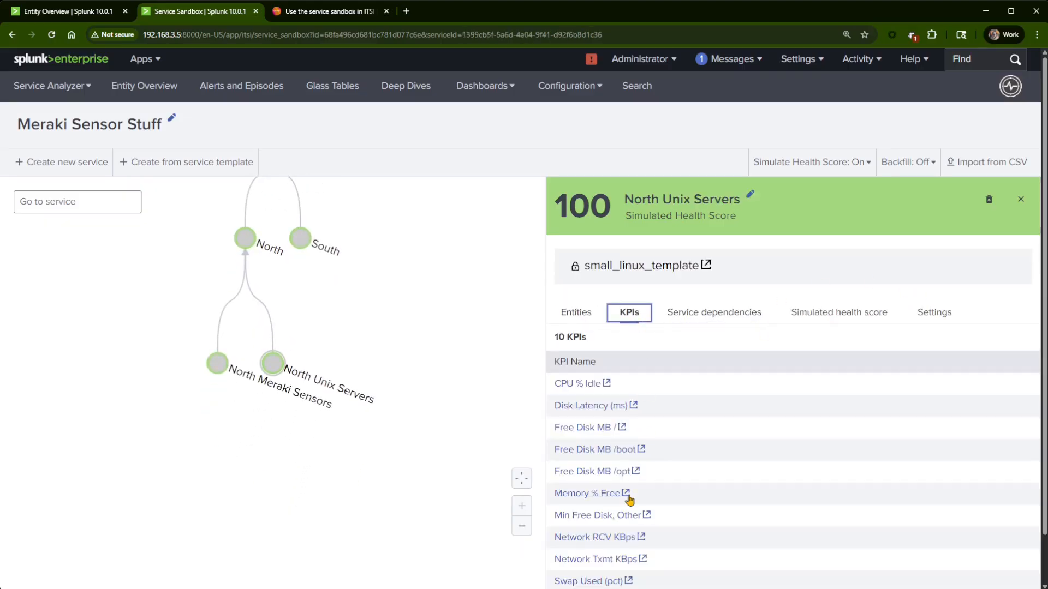
click(585, 326)
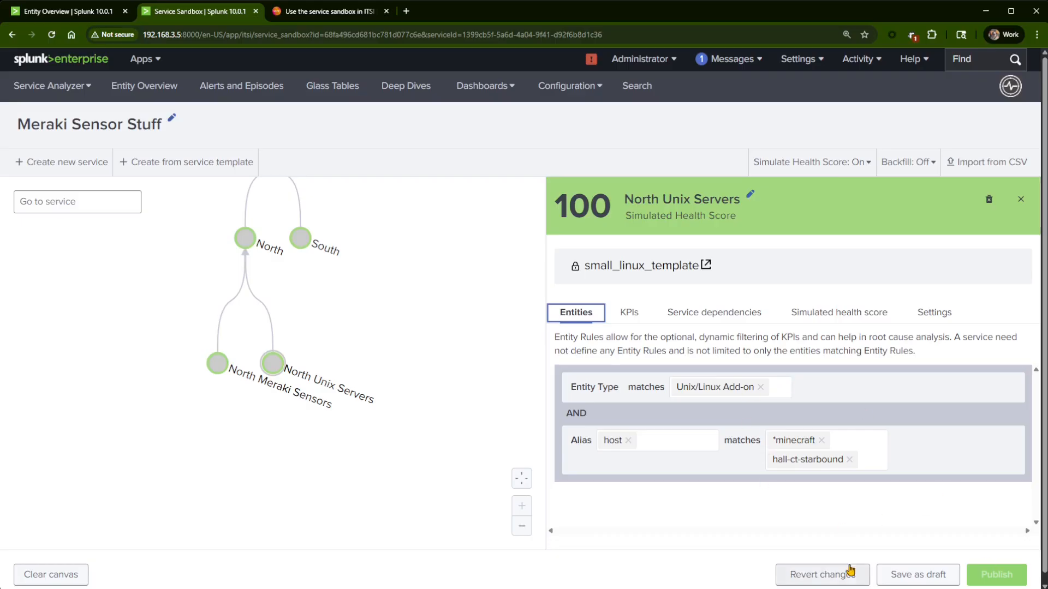
click(818, 463)
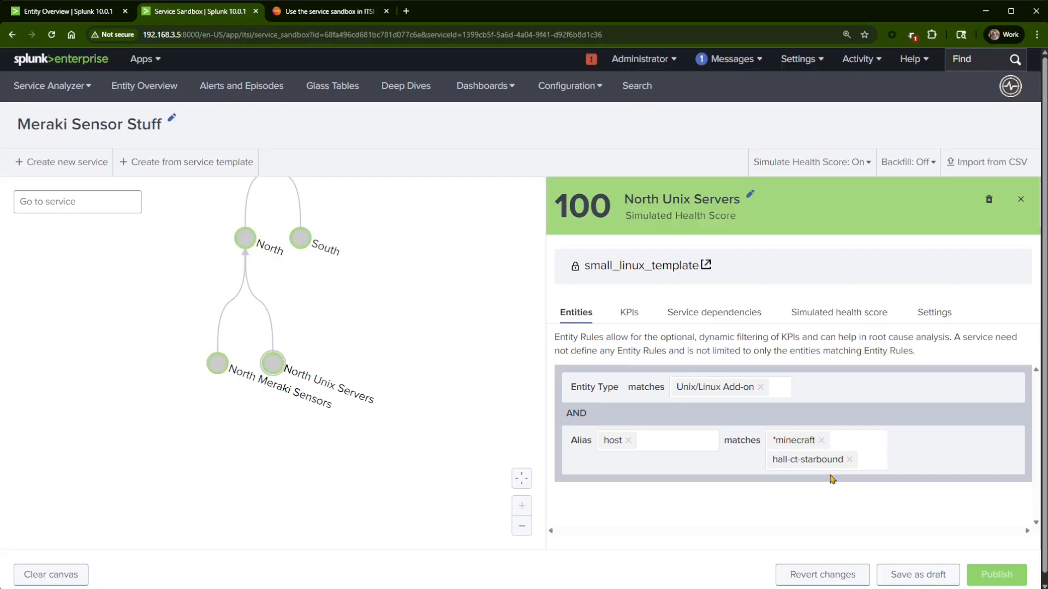
click(628, 314)
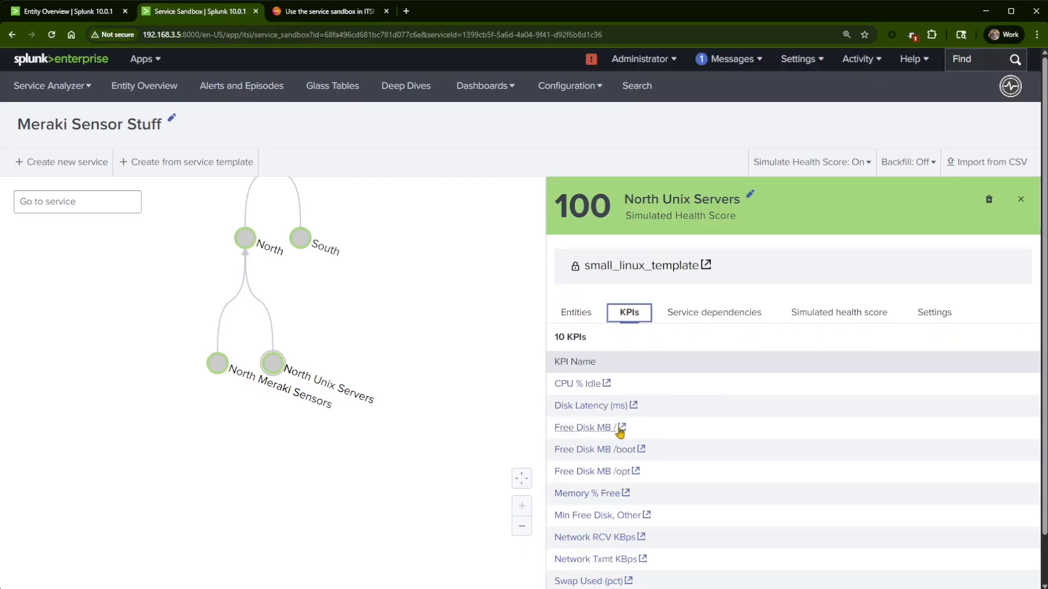
scroll(784, 433, down, 1)
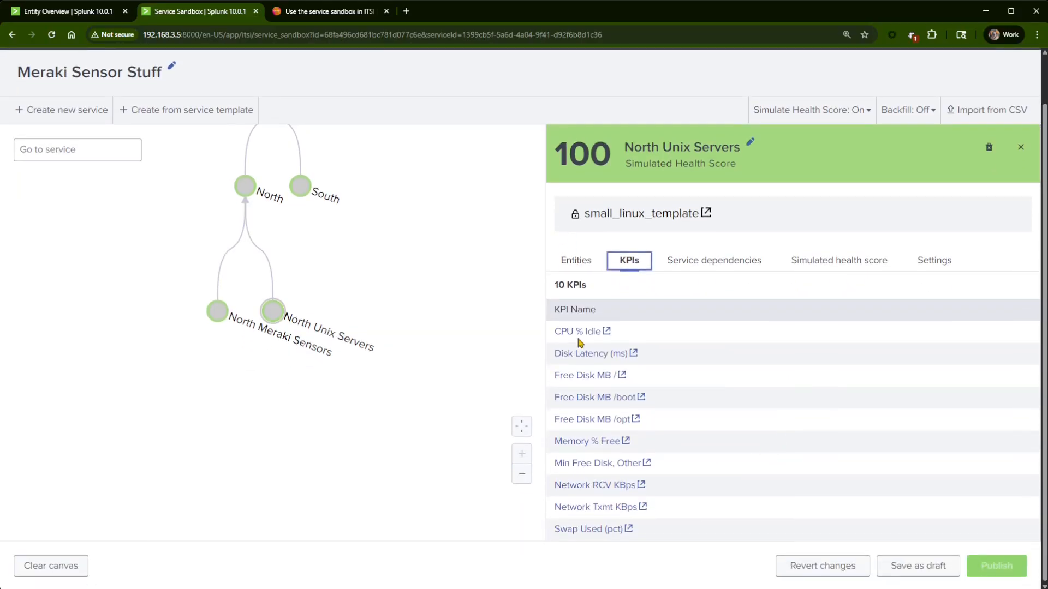
click(577, 332)
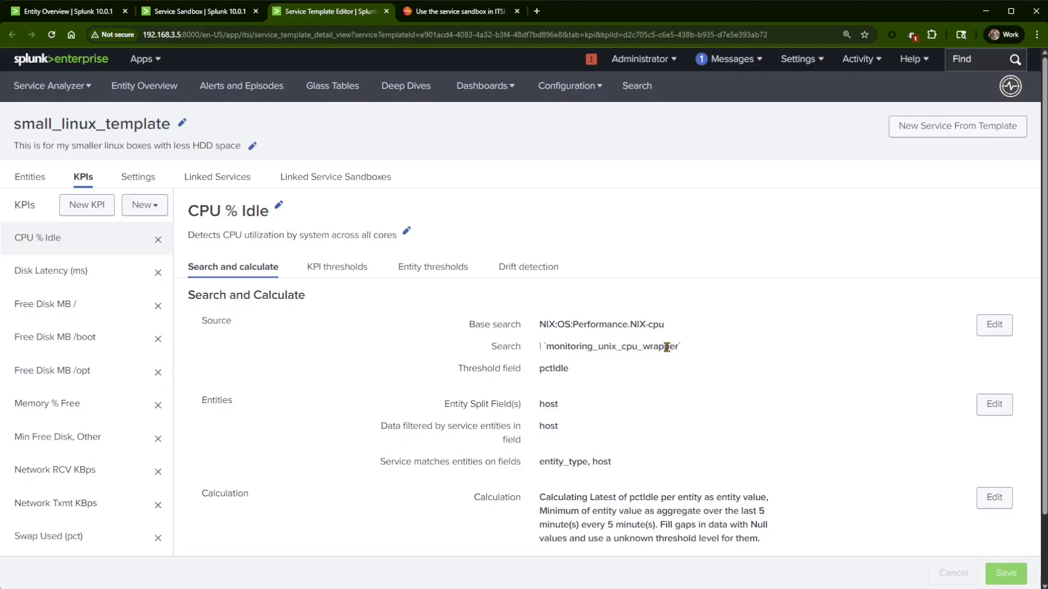
click(386, 11)
Step: Save the Meraki Sensor Stuff sandbox as a draft with the whole Hall Enclave tree in view
drag(403, 335, 382, 372)
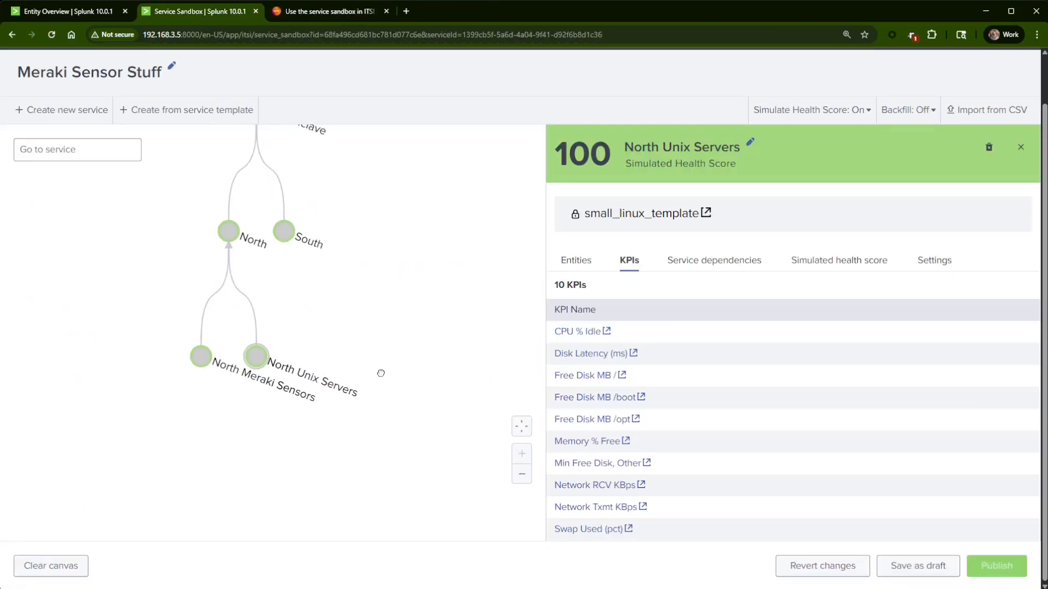
drag(414, 316, 386, 386)
click(926, 565)
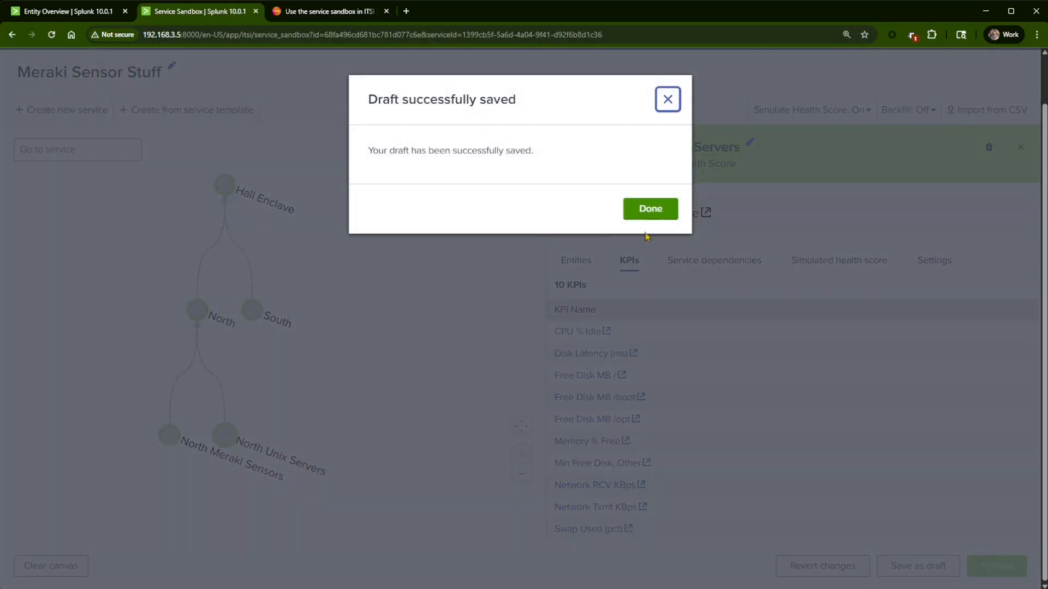
click(670, 214)
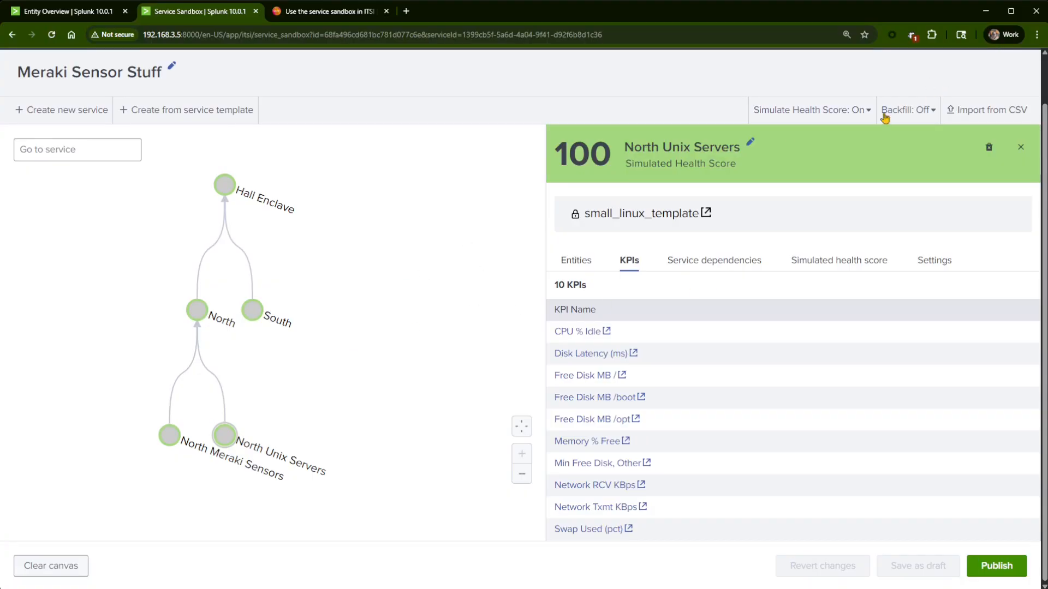
Step: Check the sandbox's Backfill options and the simulated severity and importance settings of the North Unix Servers KPIs
click(908, 121)
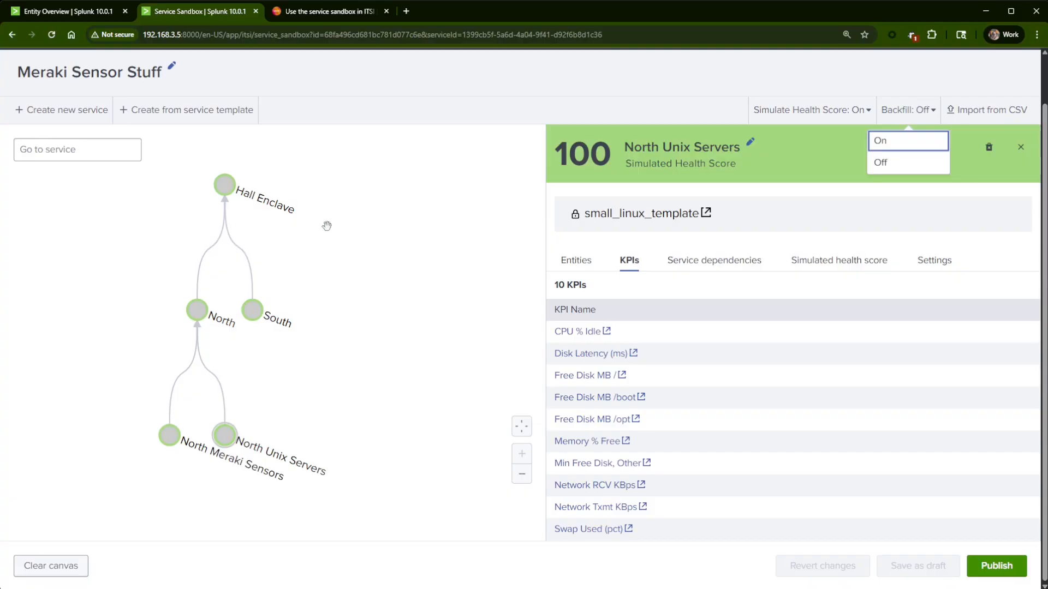
drag(420, 249, 324, 283)
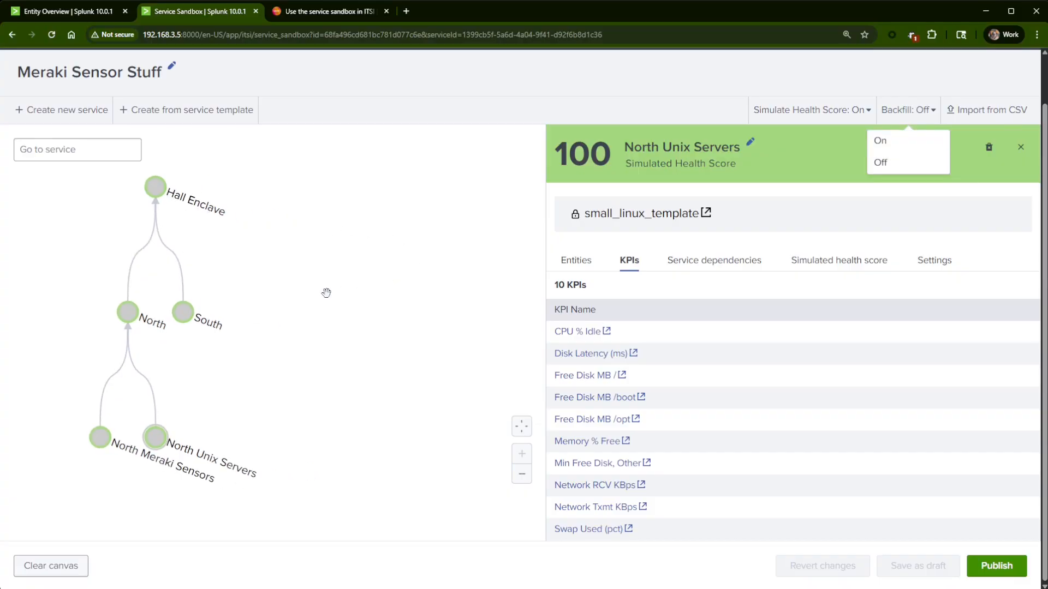
drag(247, 292, 287, 303)
click(808, 260)
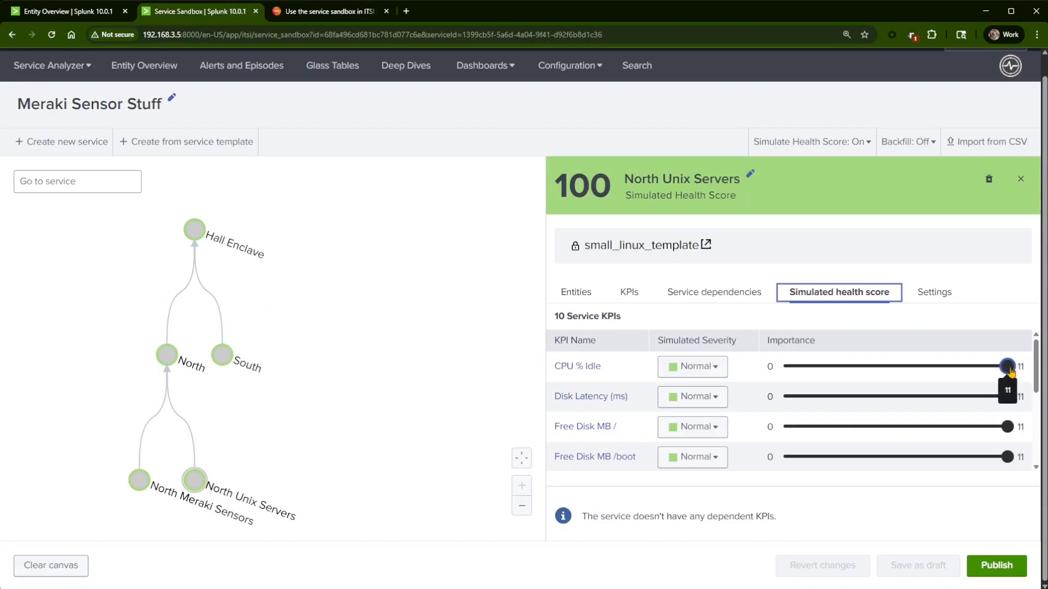
scroll(893, 435, down, 2)
scroll(892, 431, down, 1)
scroll(892, 430, up, 4)
click(327, 425)
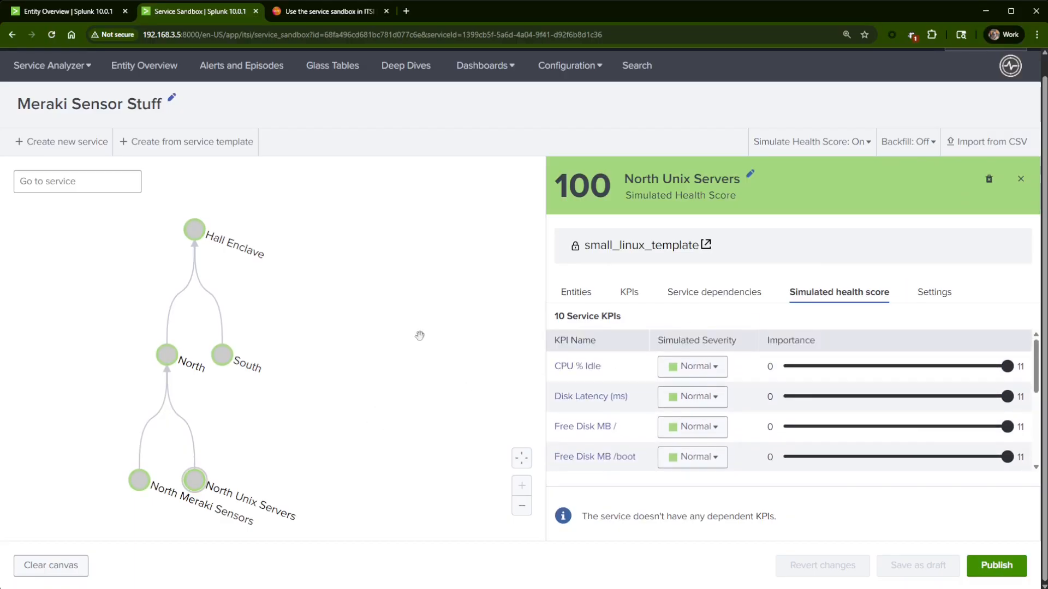
Step: Run the publishing precheck on the sandbox services and consult the documentation section on publishing services from the sandbox
click(997, 576)
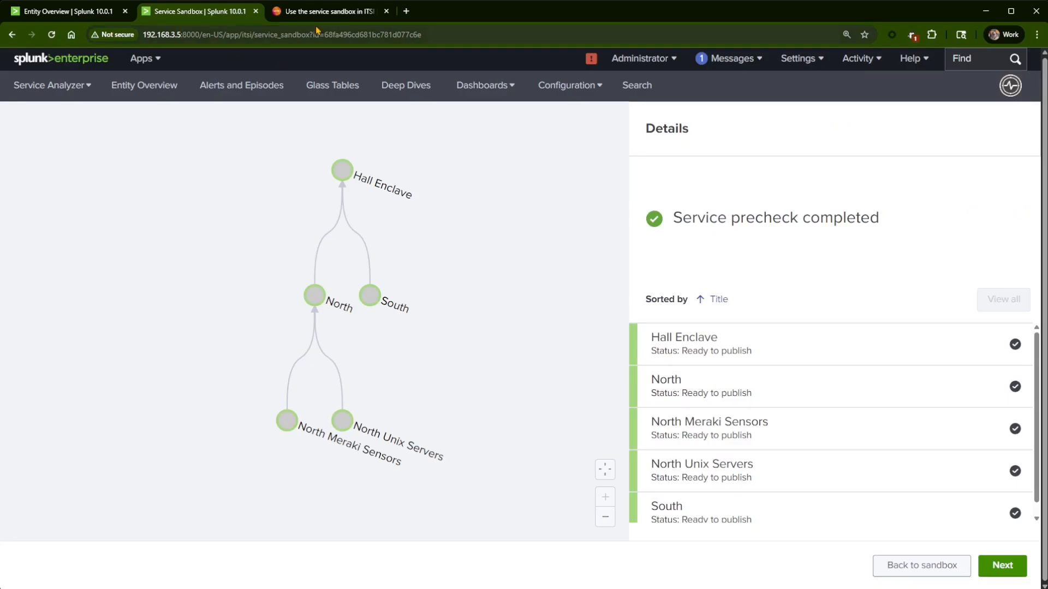
click(328, 11)
scroll(453, 326, down, 4)
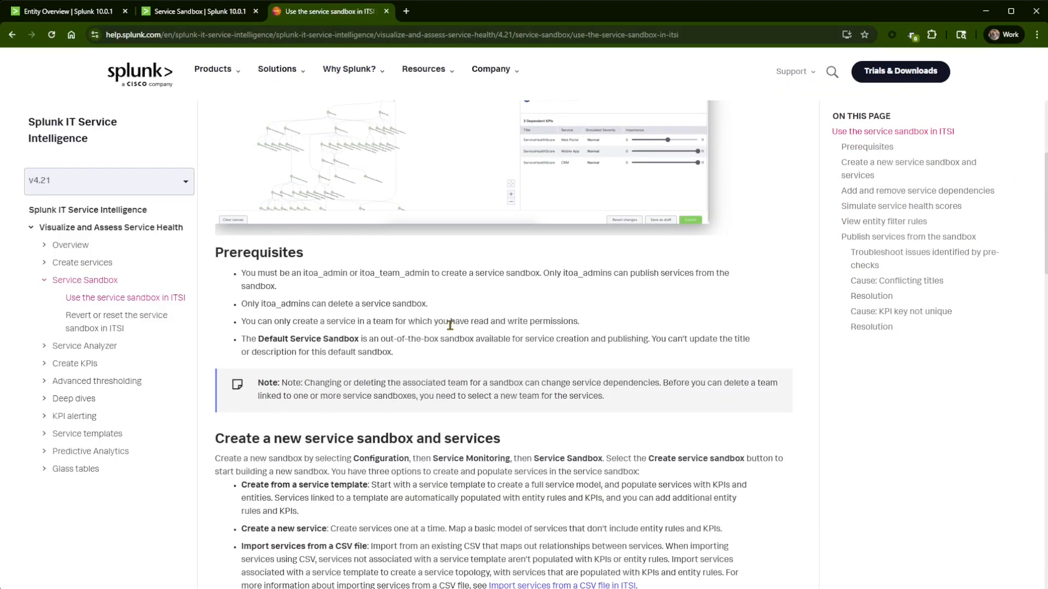
scroll(450, 326, down, 5)
scroll(453, 331, down, 12)
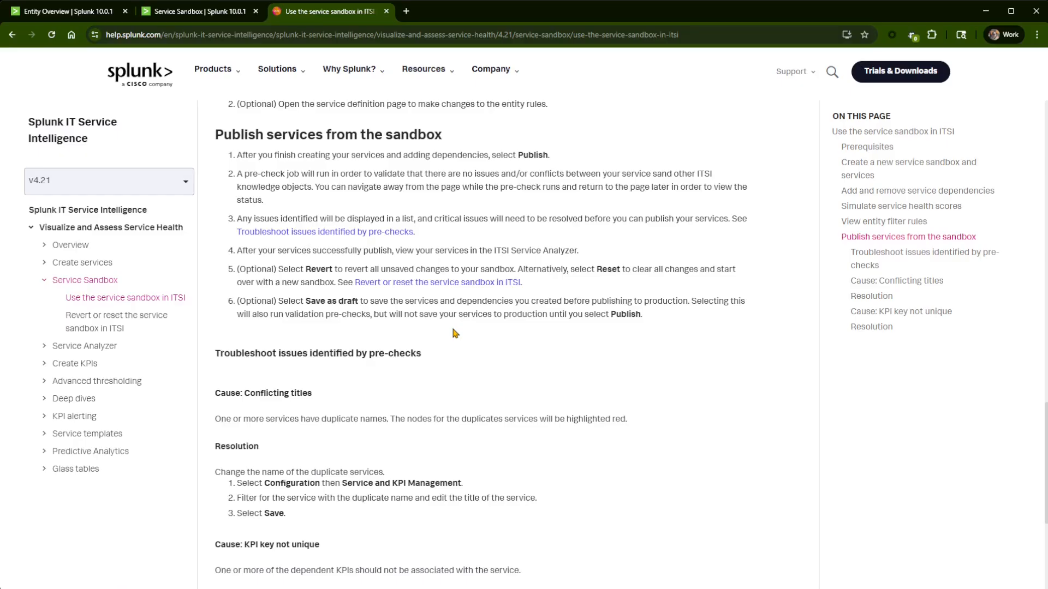
click(177, 12)
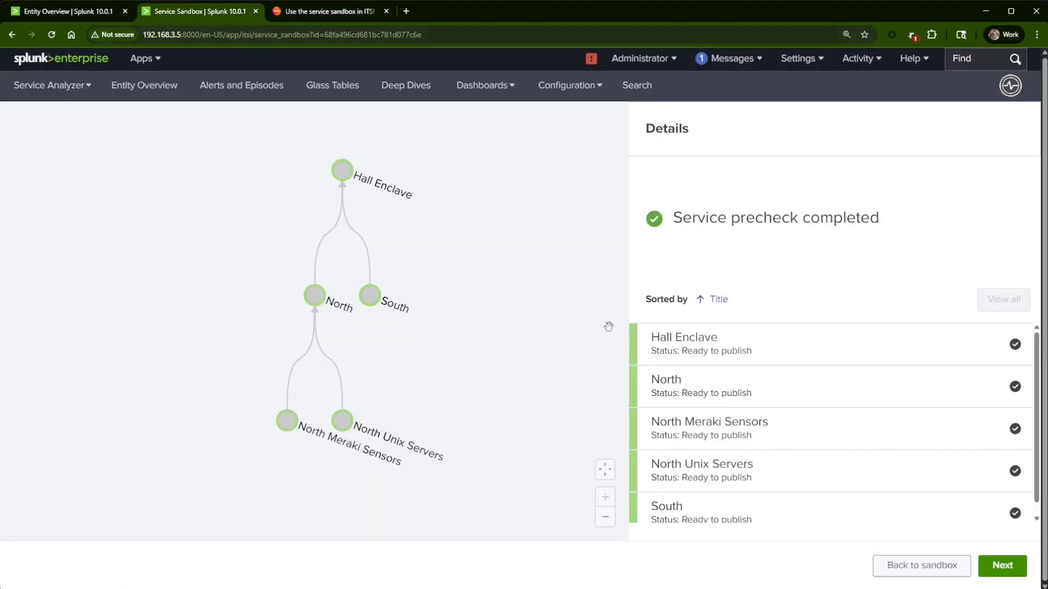
Step: Publish the prechecked Hall Enclave services and open them in the service analyzer
click(1006, 572)
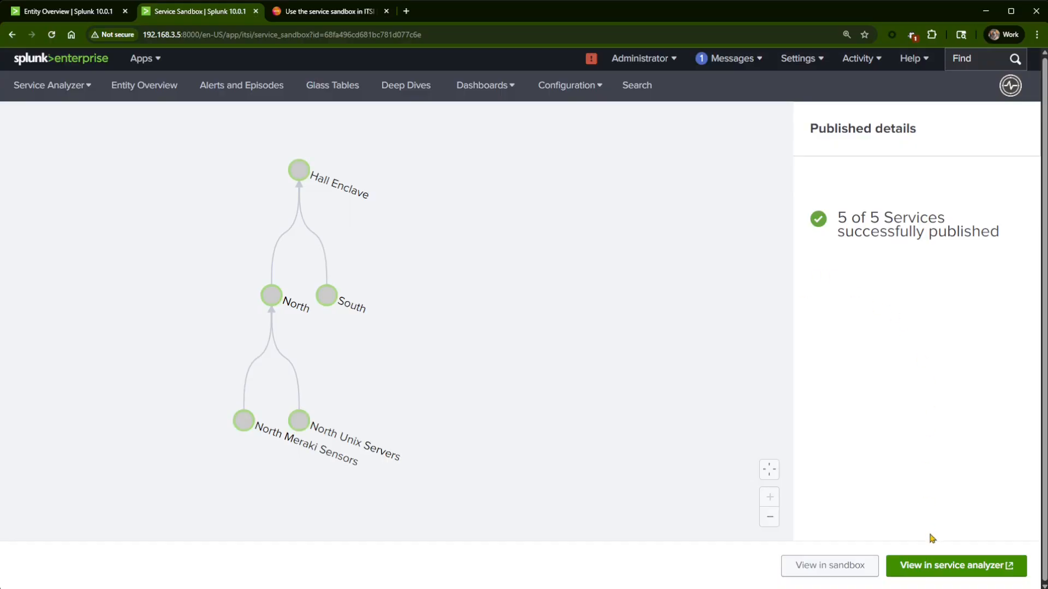
click(935, 566)
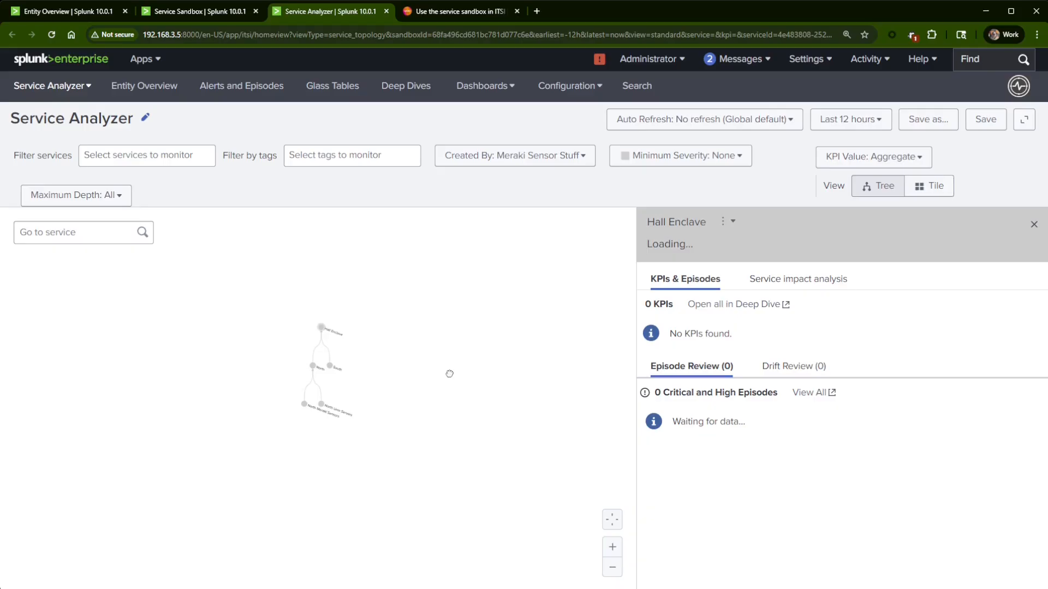
Step: Examine the published Hall Enclave tree and browse the services available for filtering in the Service Analyzer
click(168, 156)
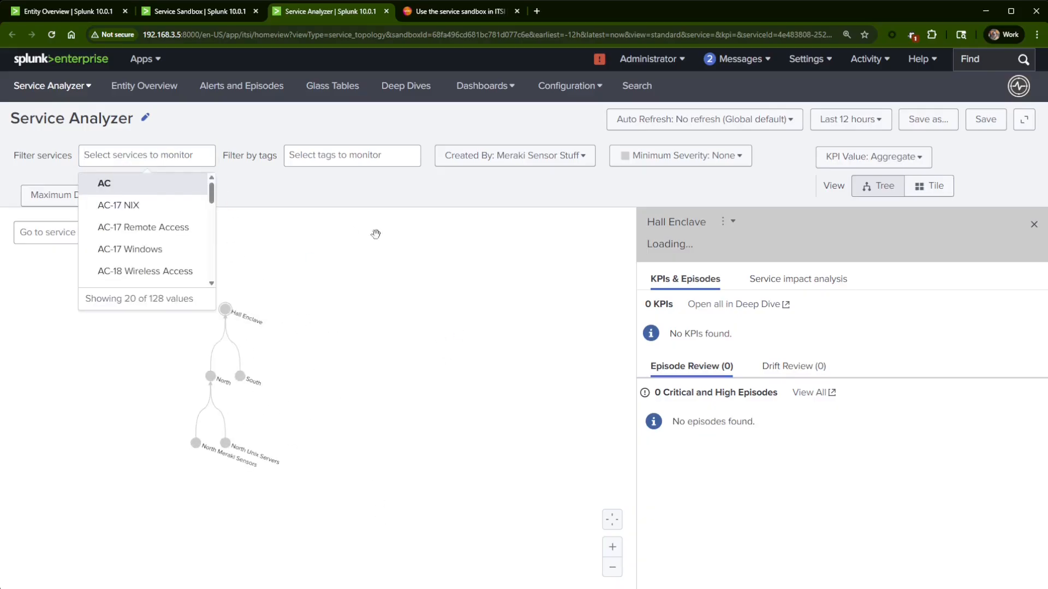
click(567, 86)
click(375, 141)
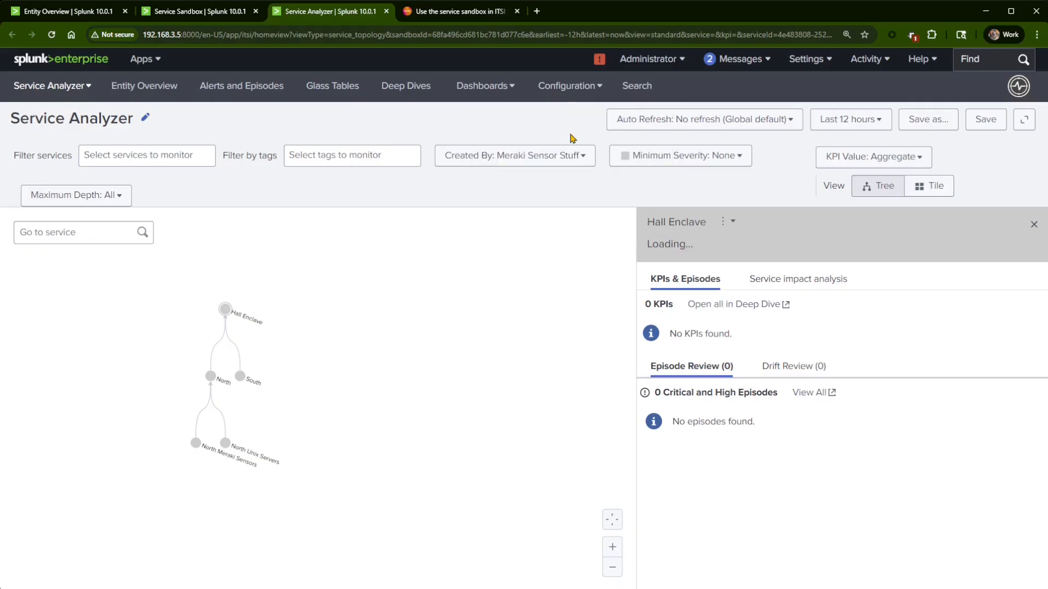
scroll(382, 391, down, 4)
drag(166, 344, 244, 361)
scroll(543, 393, up, 4)
click(142, 159)
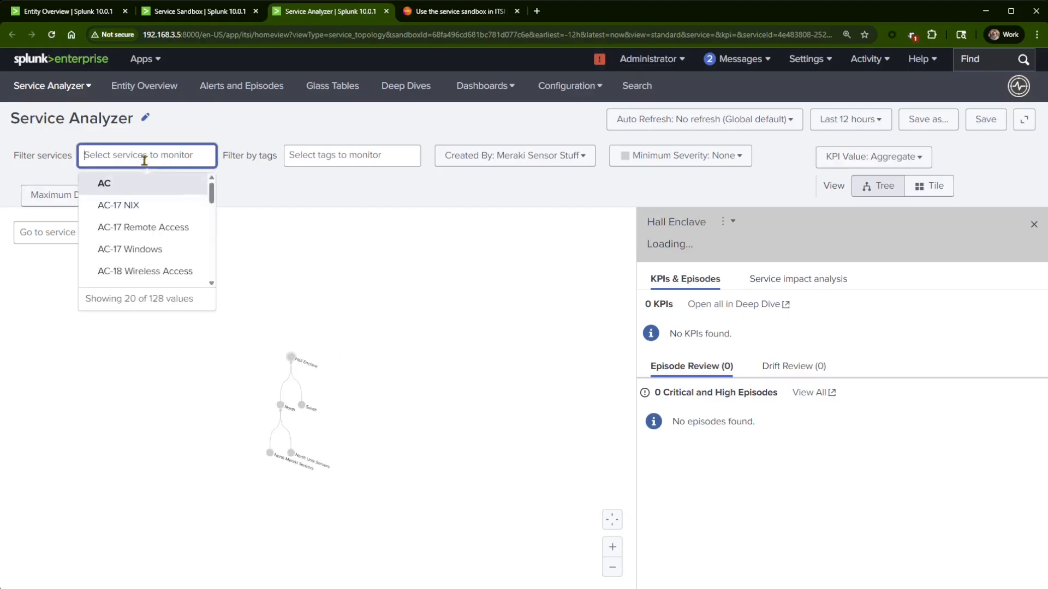
scroll(148, 262, down, 3)
scroll(150, 247, down, 15)
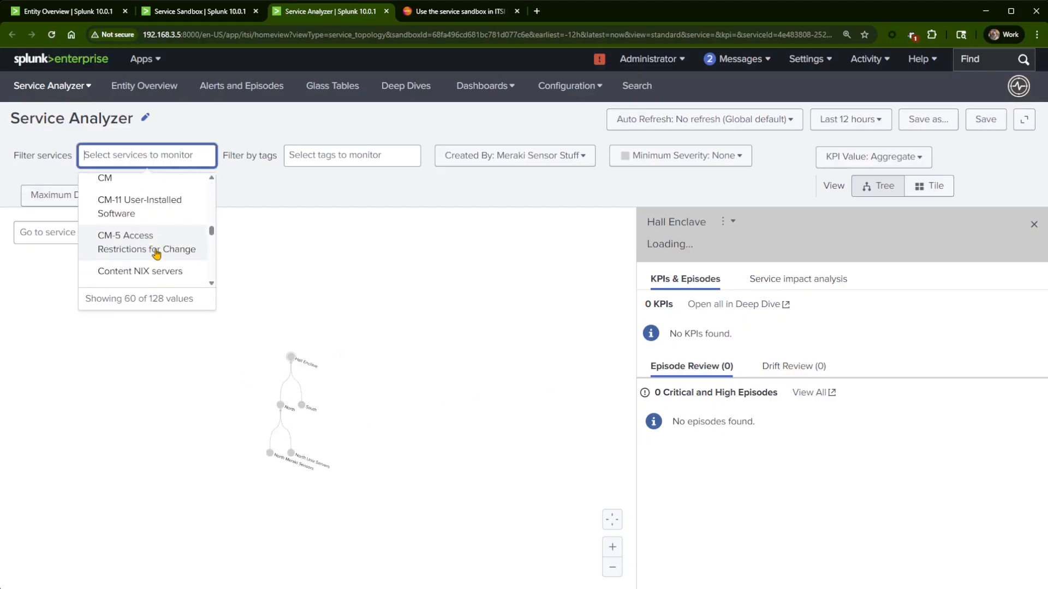
scroll(171, 259, down, 4)
click(457, 304)
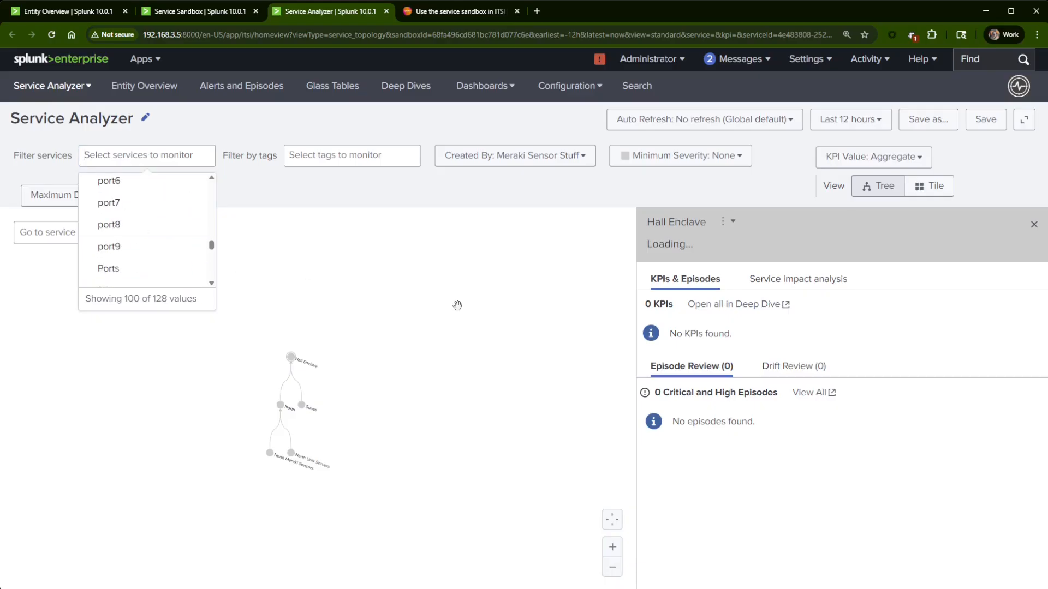
click(288, 361)
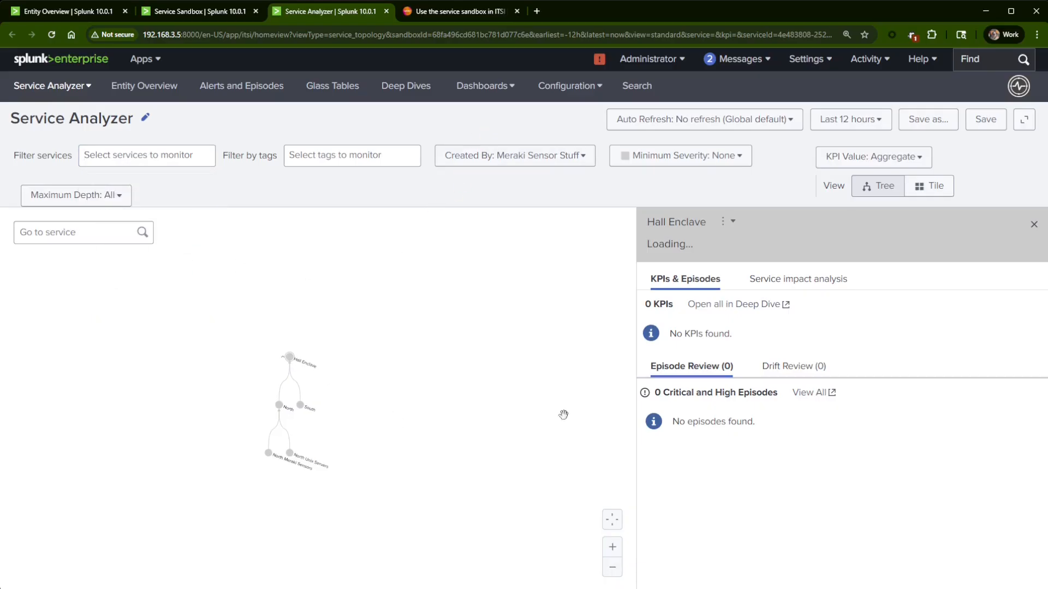
scroll(304, 421, up, 3)
scroll(235, 423, up, 2)
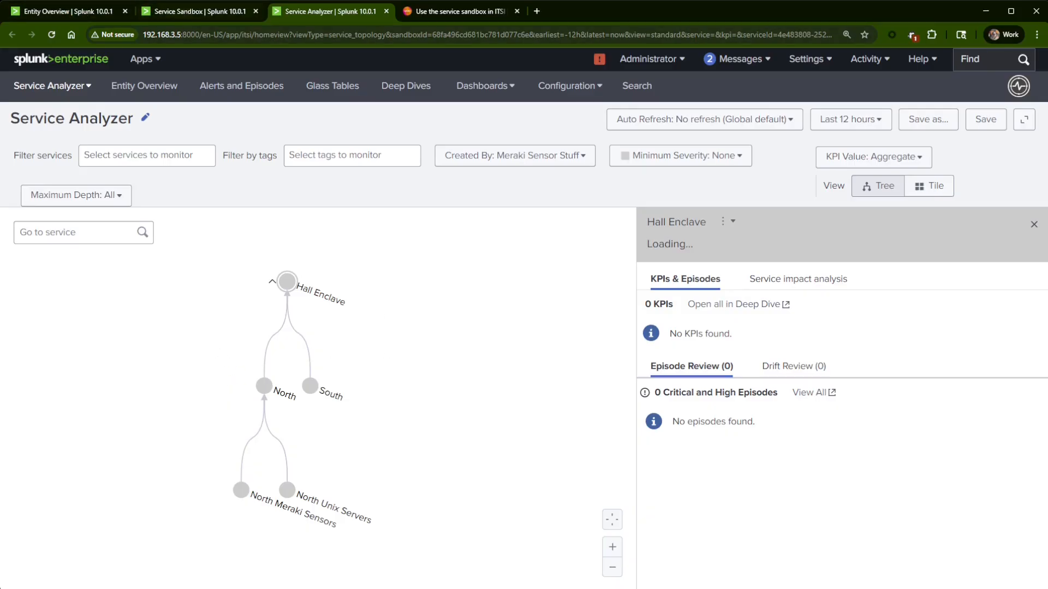
Step: Locate the Hall Enclave tree among all services in the default Service Analyzer, and return to the sandbox's published details
click(52, 20)
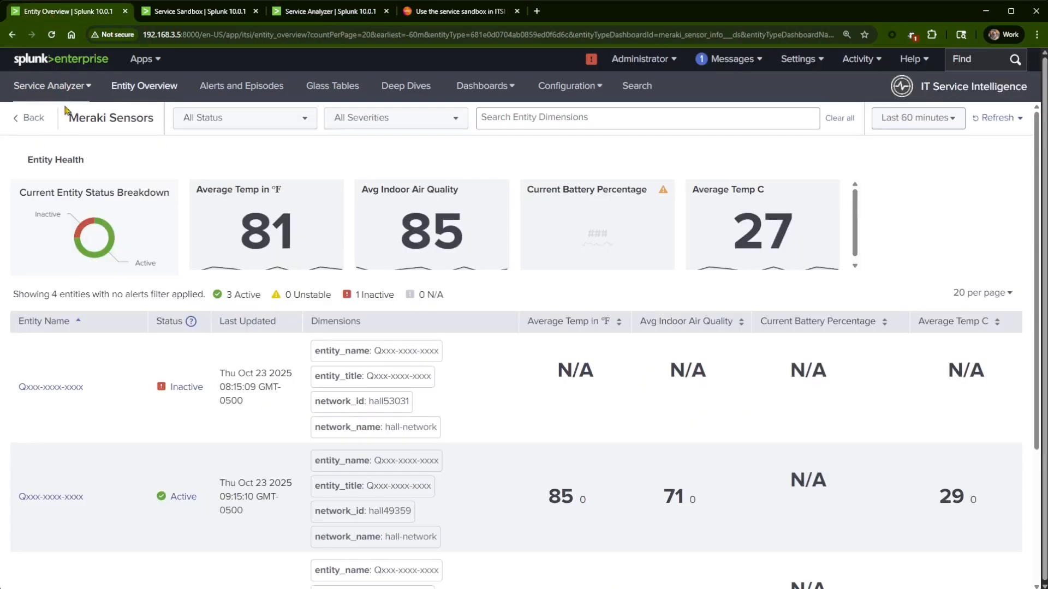
click(52, 86)
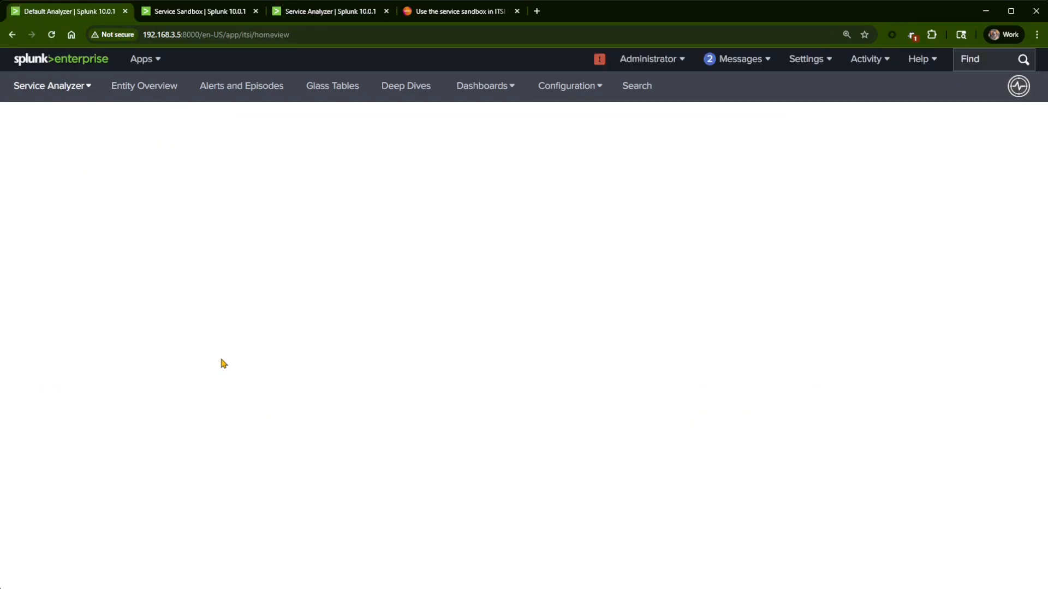
click(339, 11)
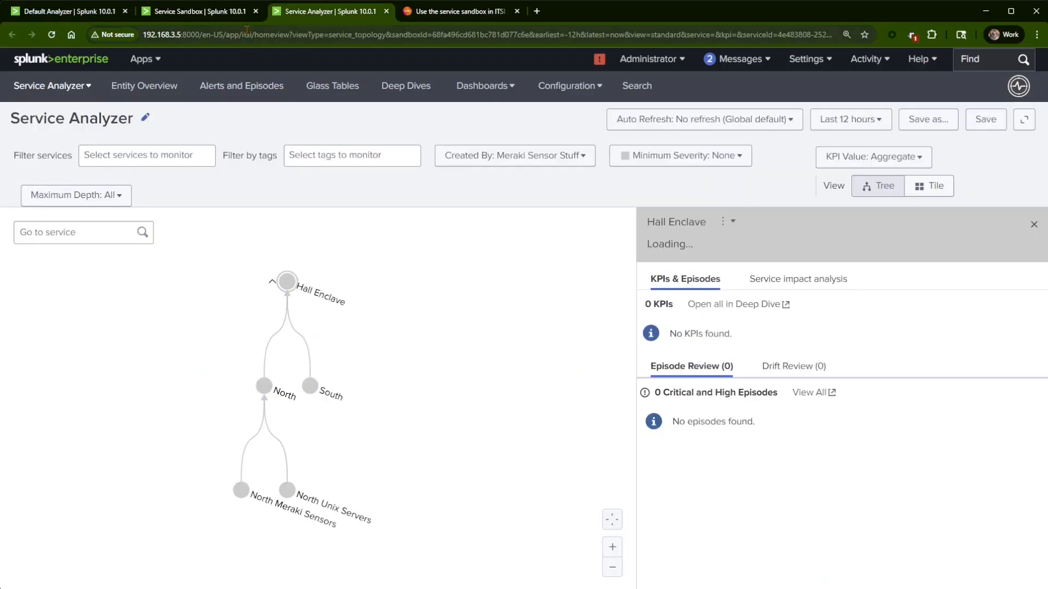
click(71, 11)
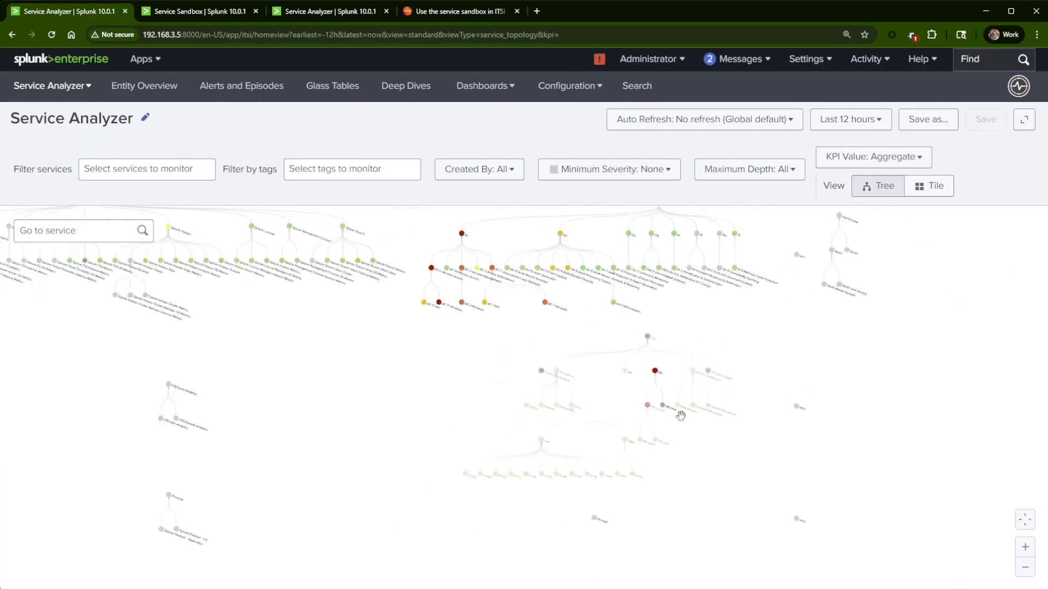
drag(597, 391, 209, 543)
scroll(616, 375, up, 4)
scroll(391, 393, up, 4)
drag(393, 424, 489, 325)
scroll(457, 351, up, 2)
scroll(362, 239, down, 2)
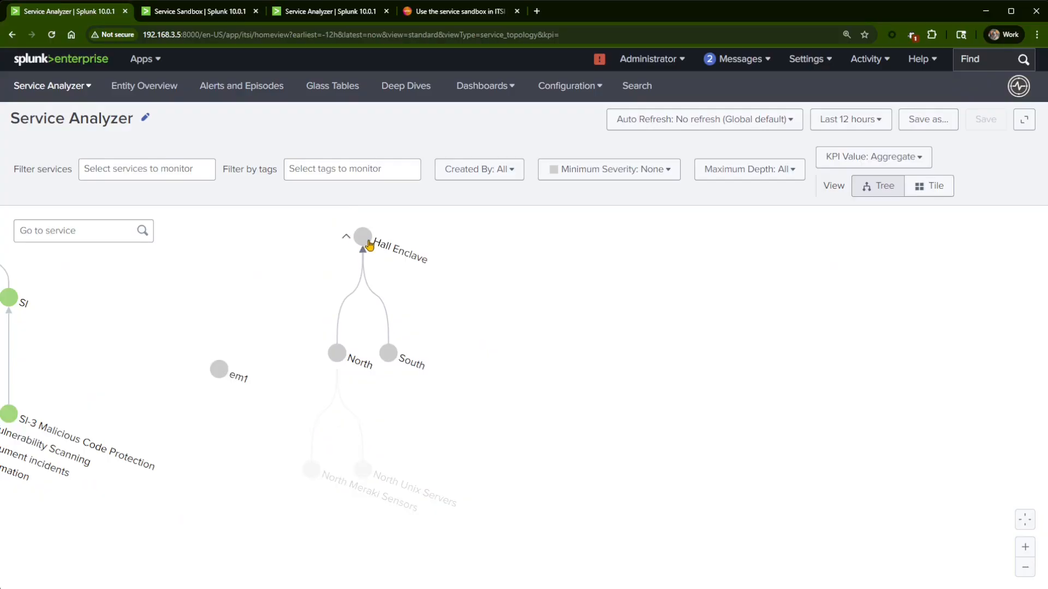
click(207, 15)
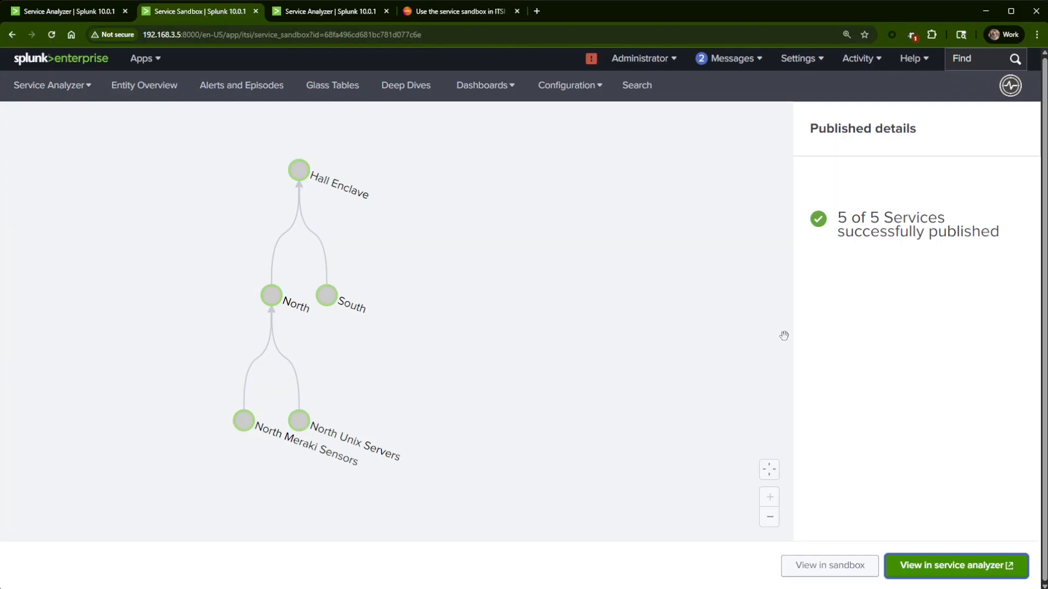
Step: View the published sandbox and examine the Hall Enclave service's entities, KPIs, service dependencies and simulated health score
click(858, 568)
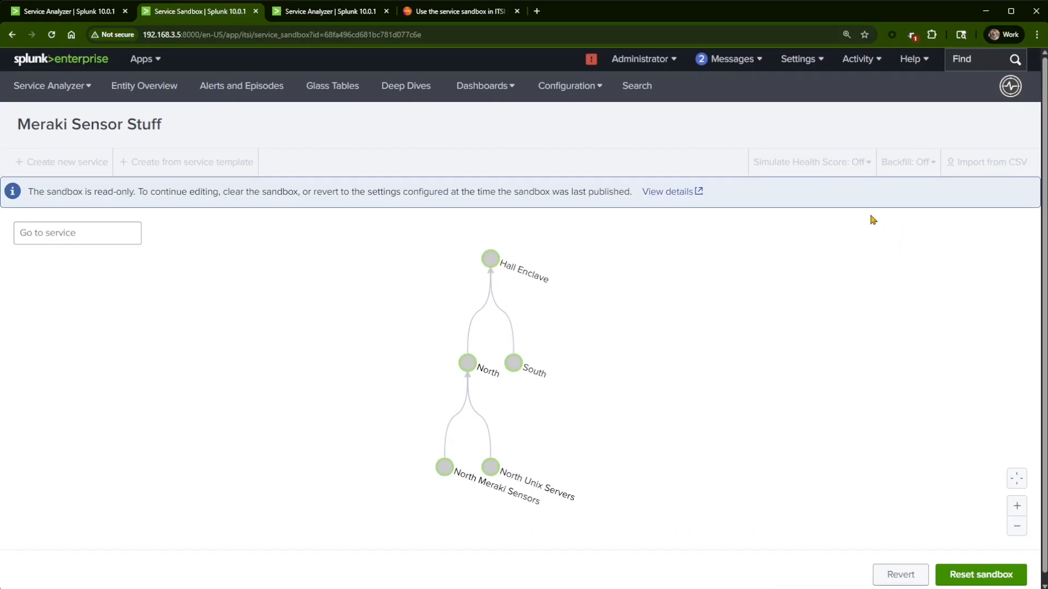
click(490, 258)
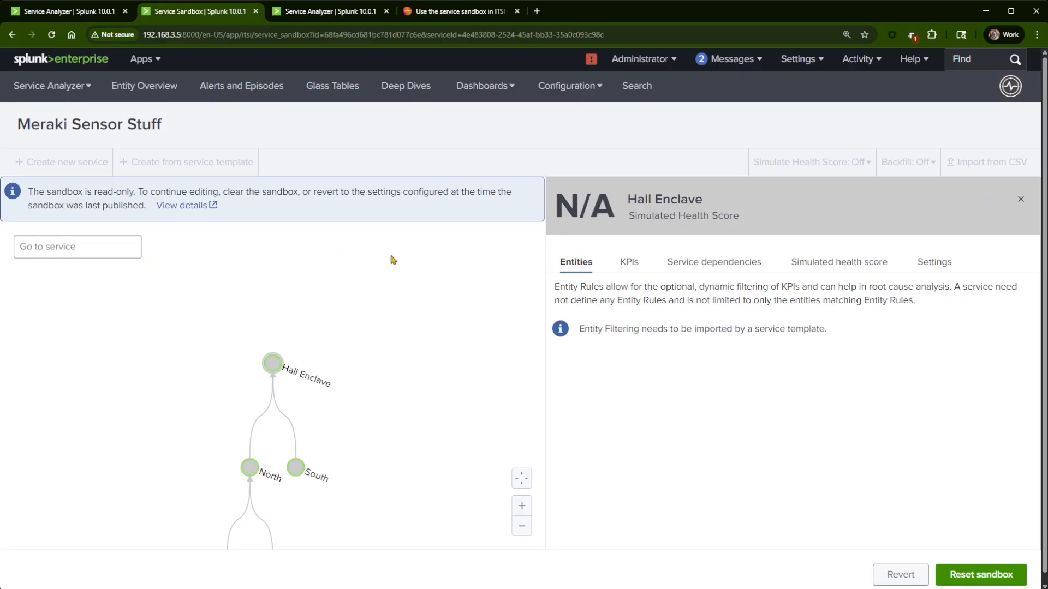
click(628, 265)
click(704, 271)
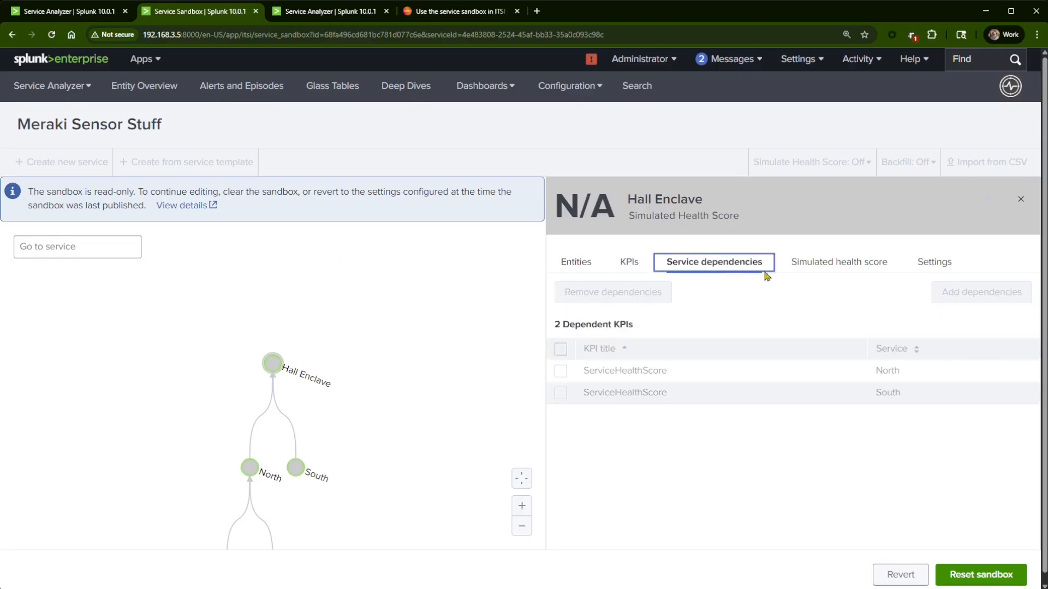
click(822, 267)
click(928, 271)
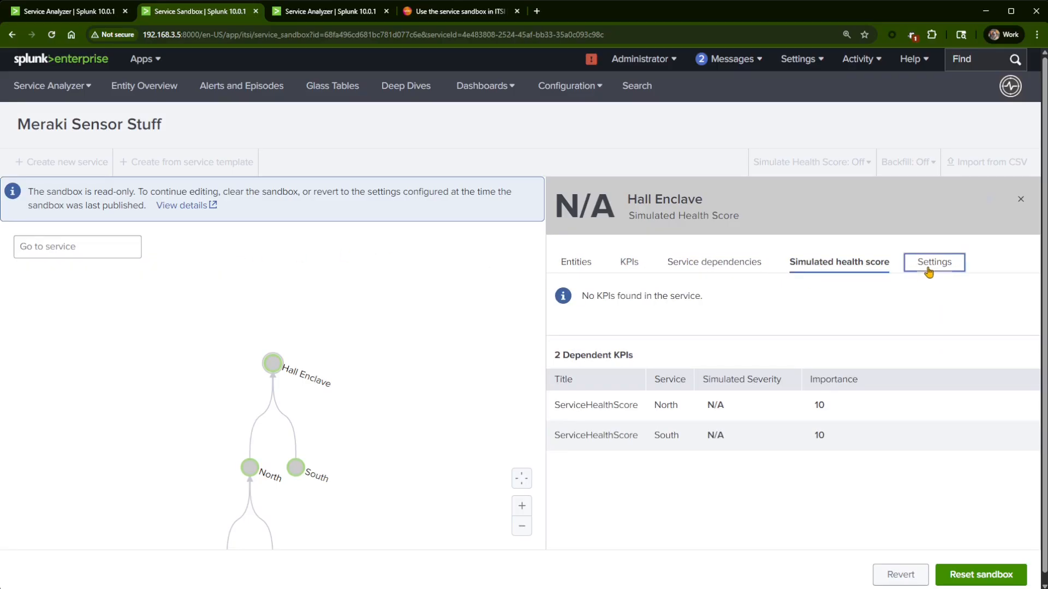
click(587, 266)
drag(421, 324, 423, 323)
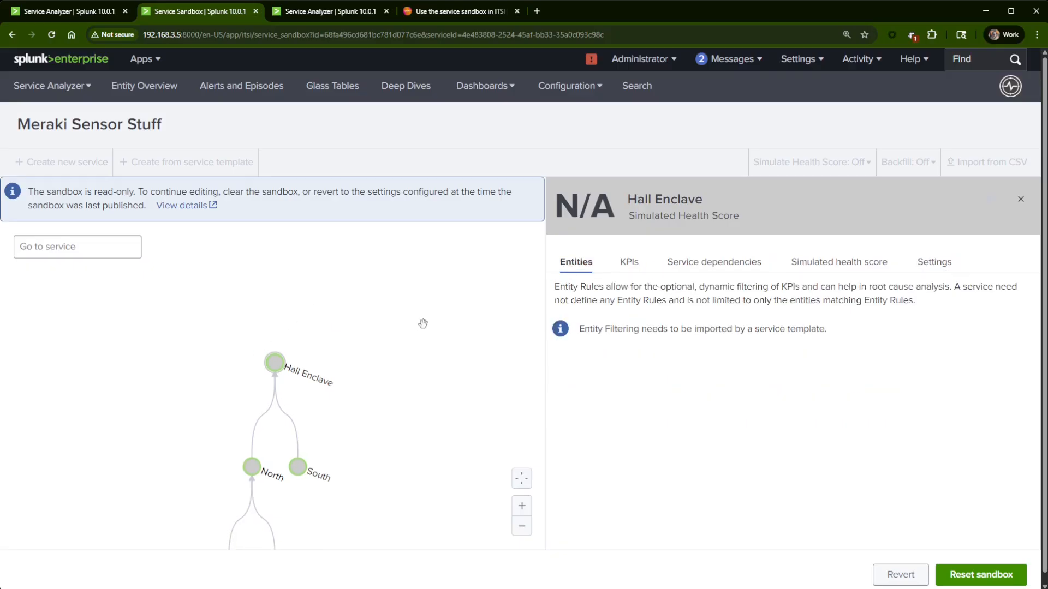
Step: Open the Hall Enclave service definition from the Service Analyzer and check its entity rules
click(331, 16)
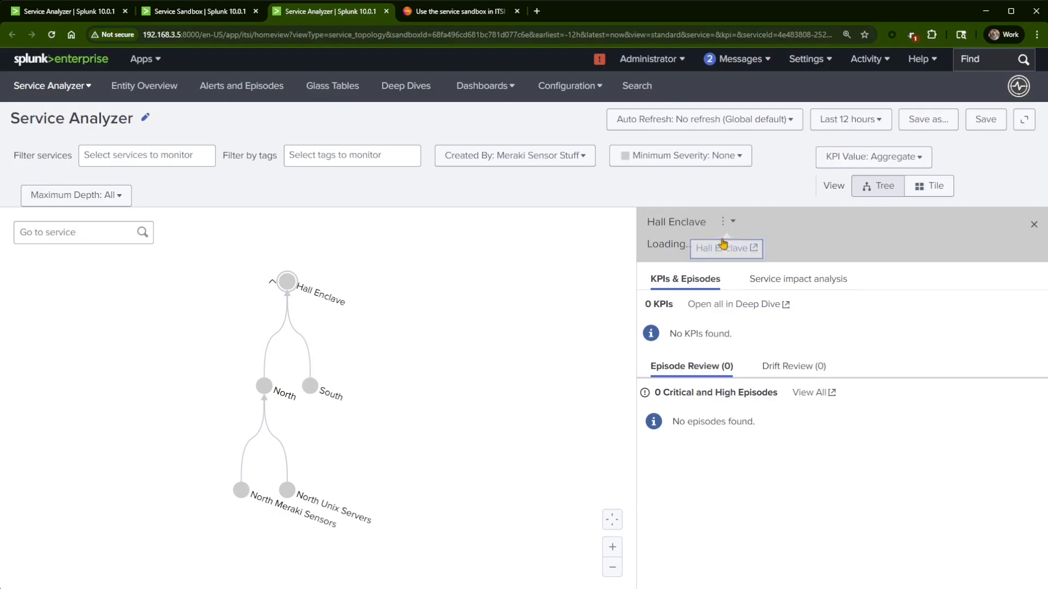
click(723, 247)
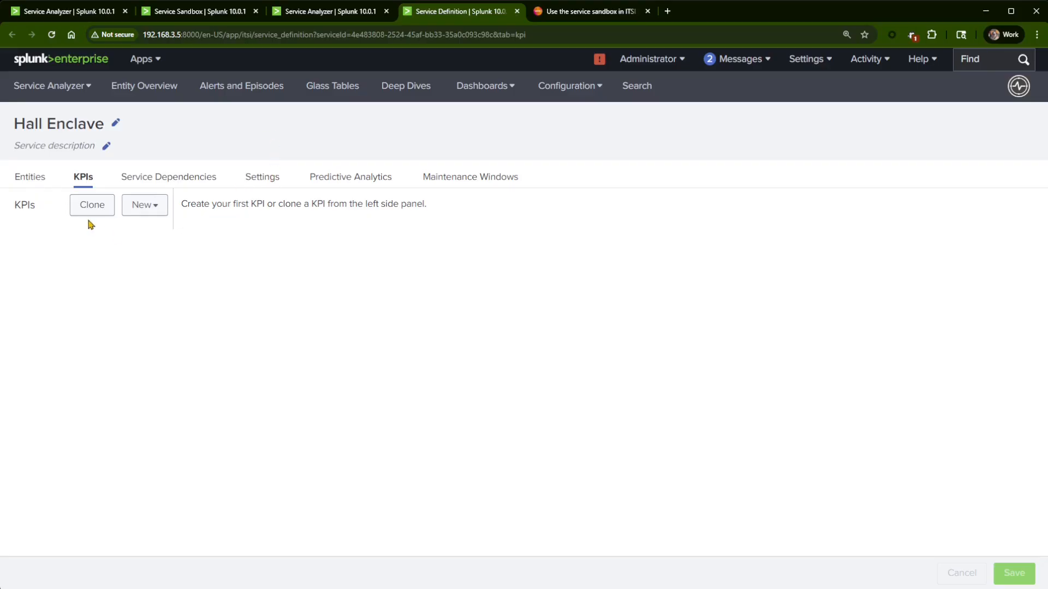
click(25, 176)
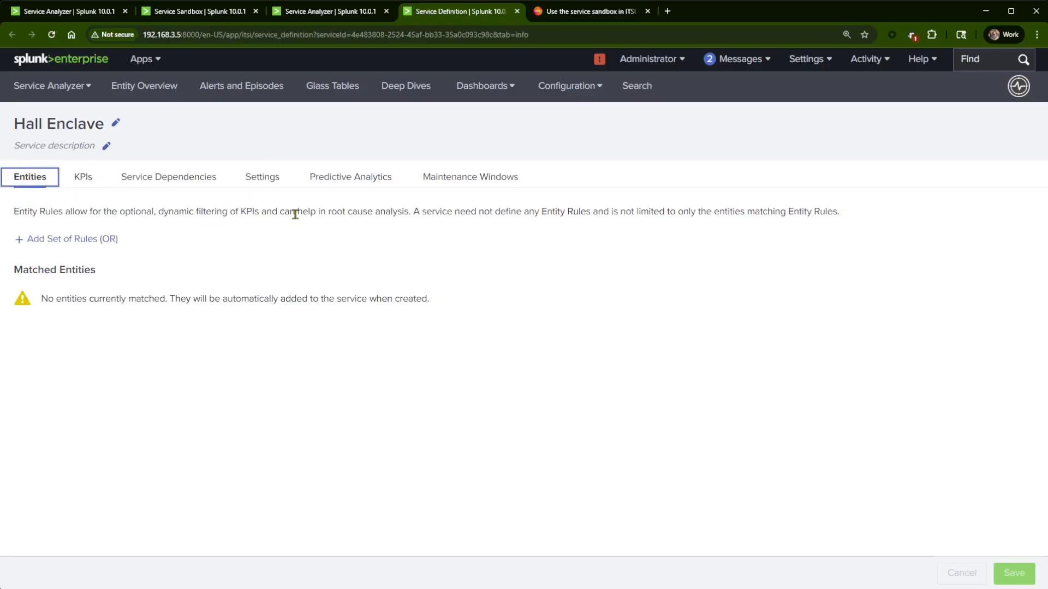
Step: Open Service and KPI Management and filter the services by "Hall"
click(568, 88)
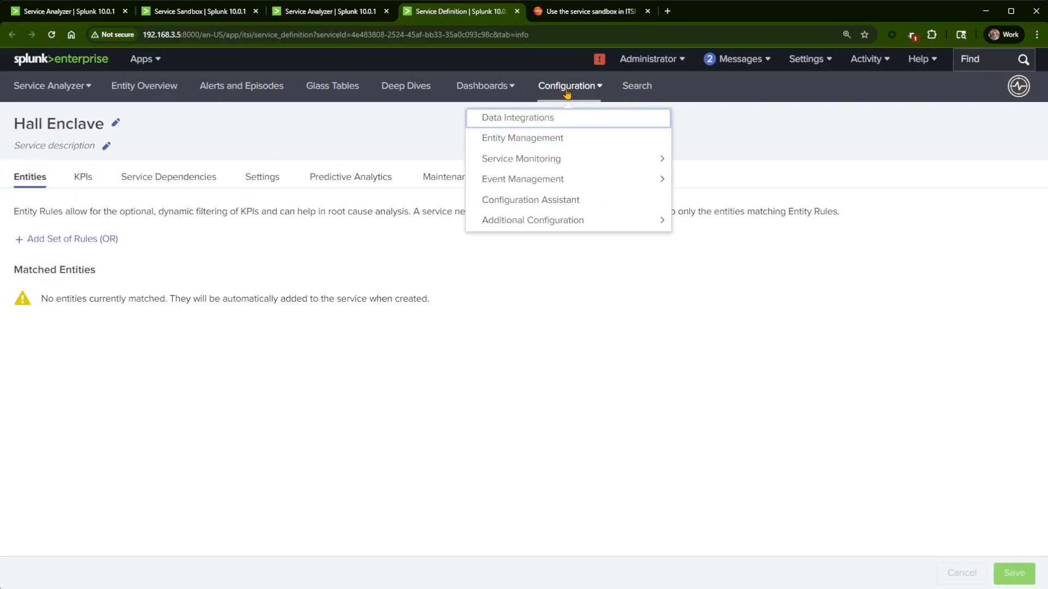
click(533, 161)
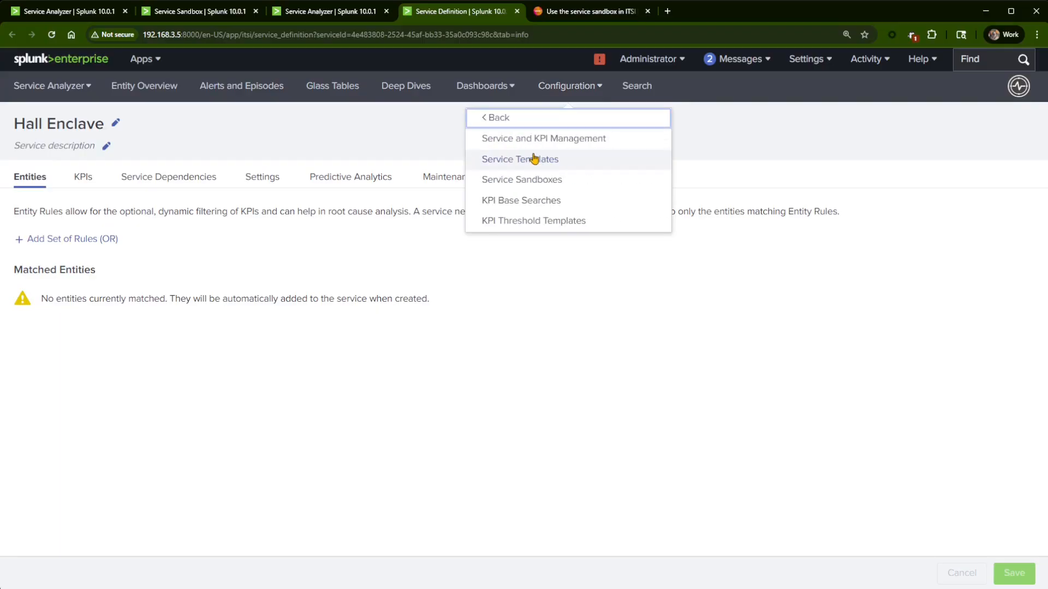
click(540, 143)
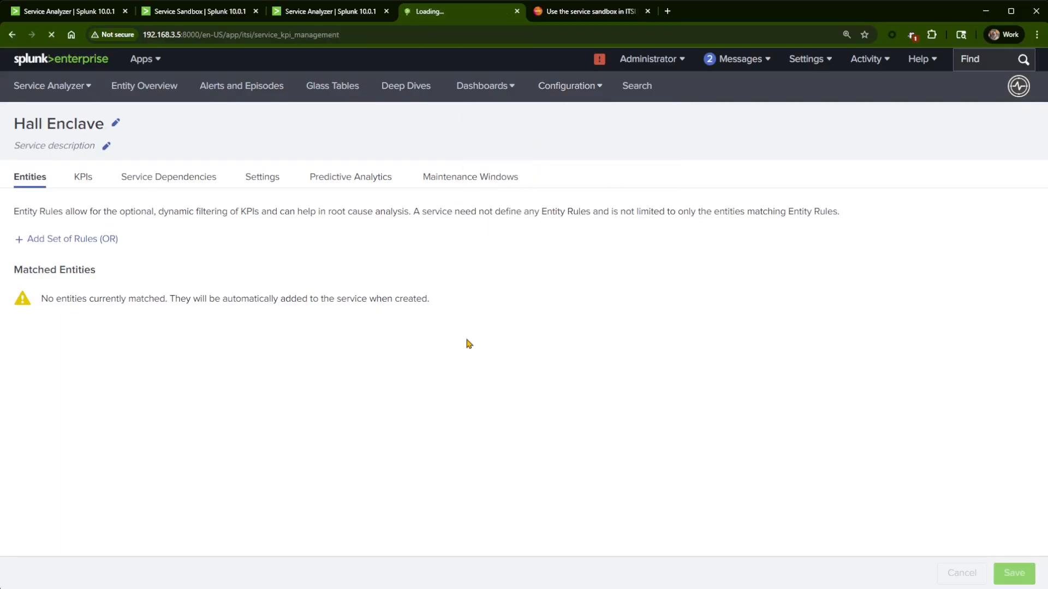
click(312, 214)
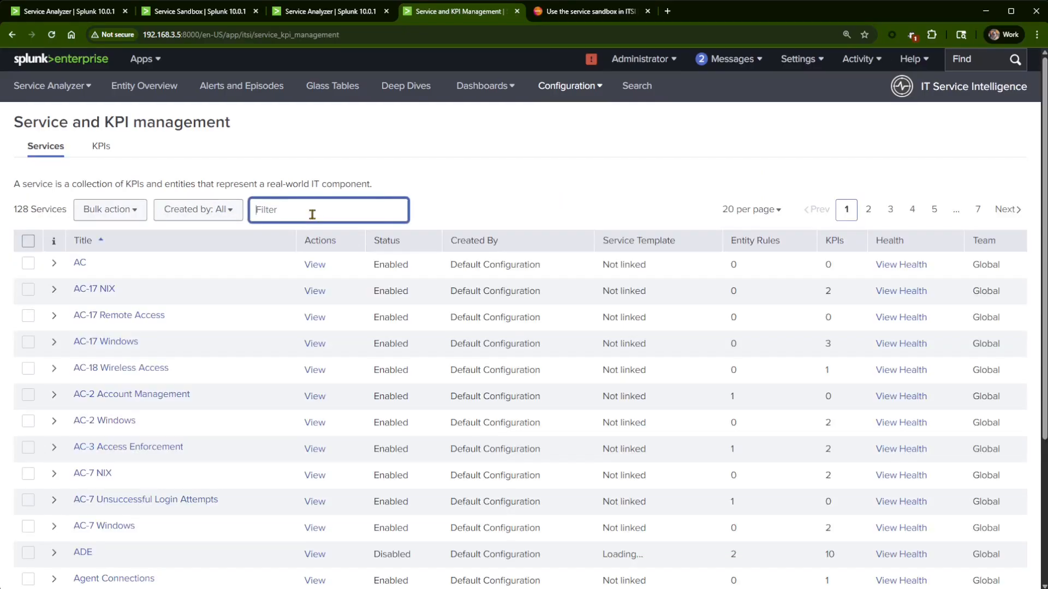
text(Hall)
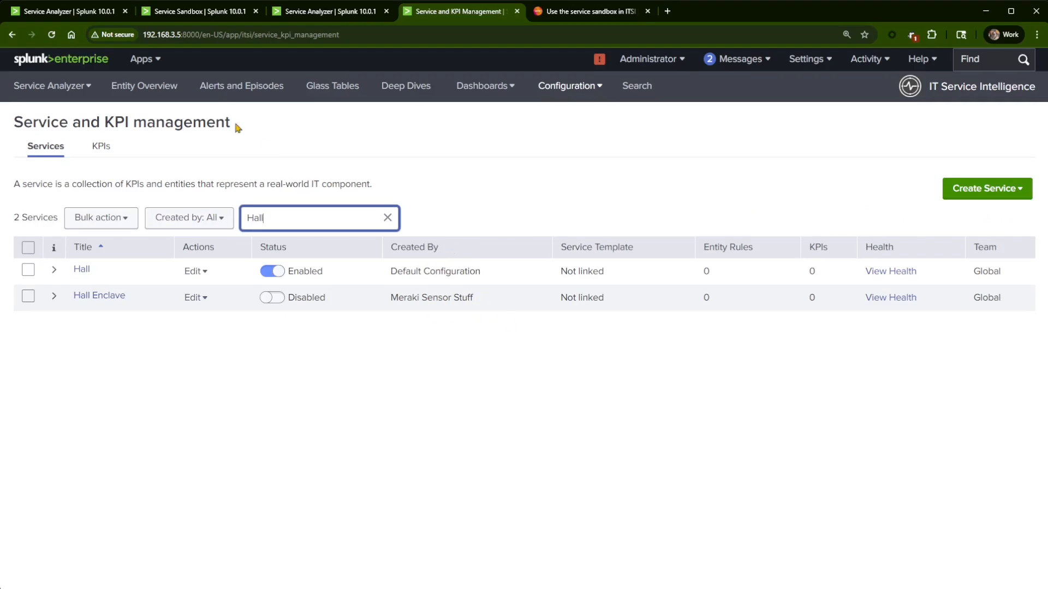
Step: Close the service management and sandbox-filtered Service Analyzer pages, and reopen the Meraki Sensor Stuff sandbox from the service sandboxes list
click(517, 12)
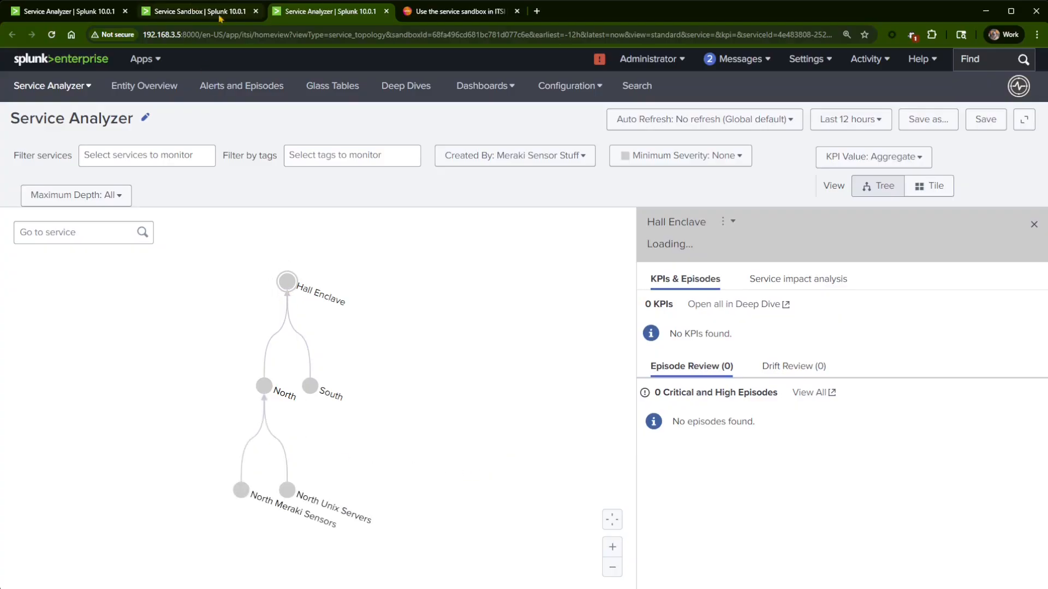
click(385, 12)
click(222, 15)
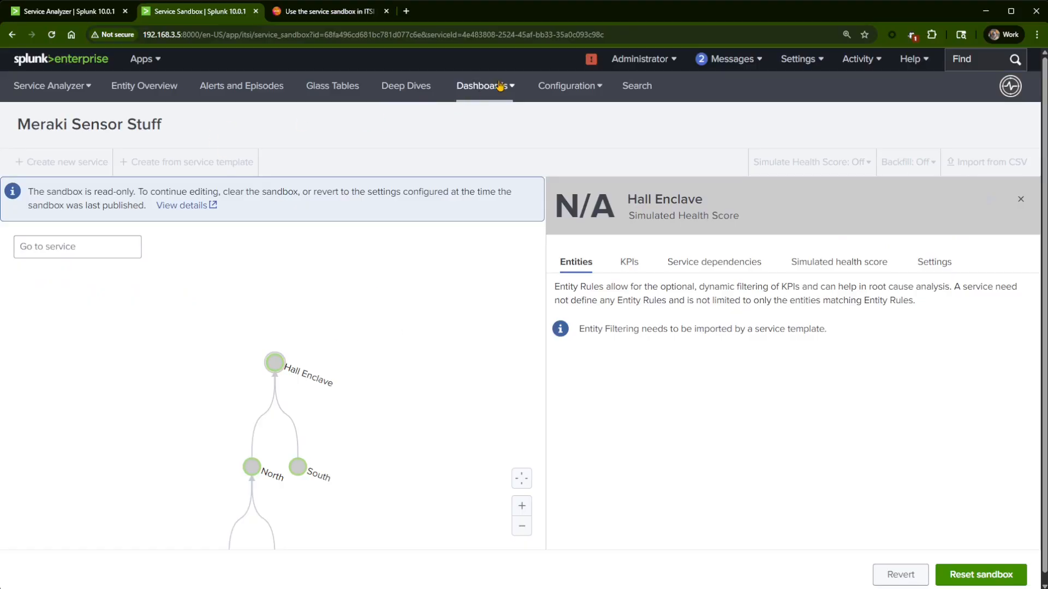
click(560, 96)
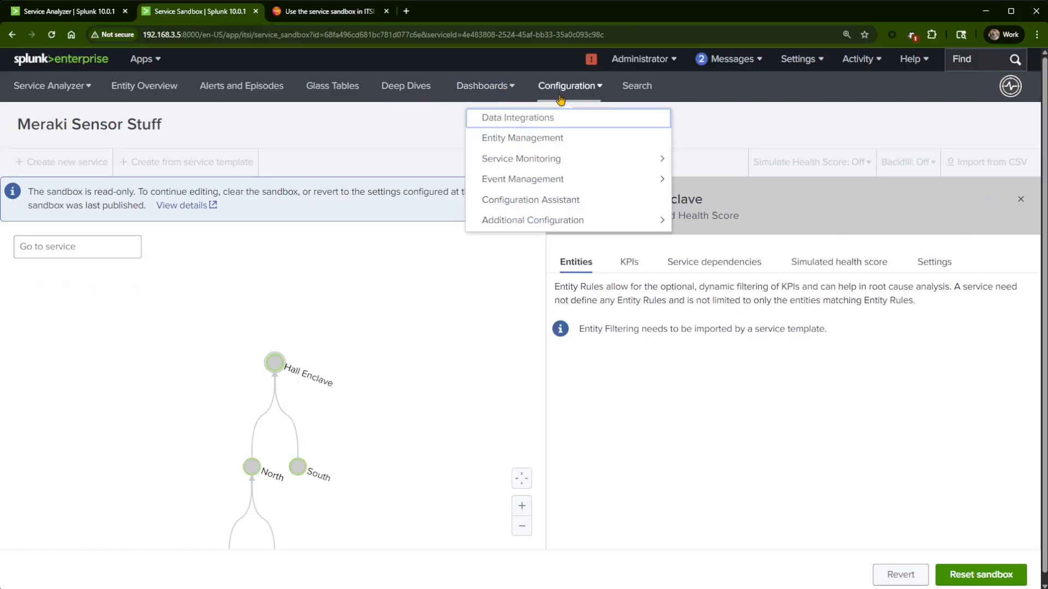
click(544, 162)
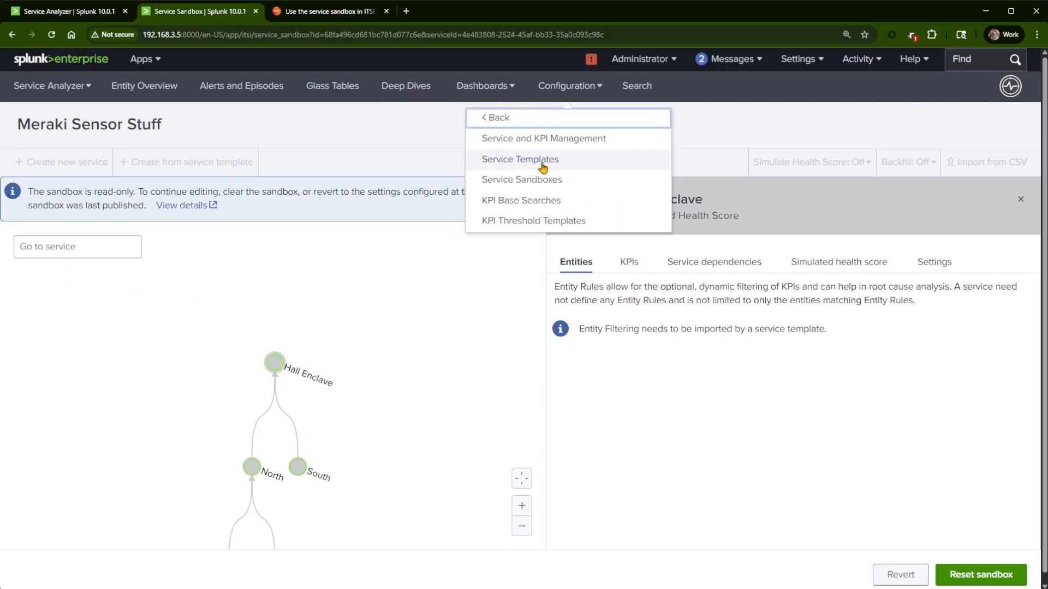
click(530, 182)
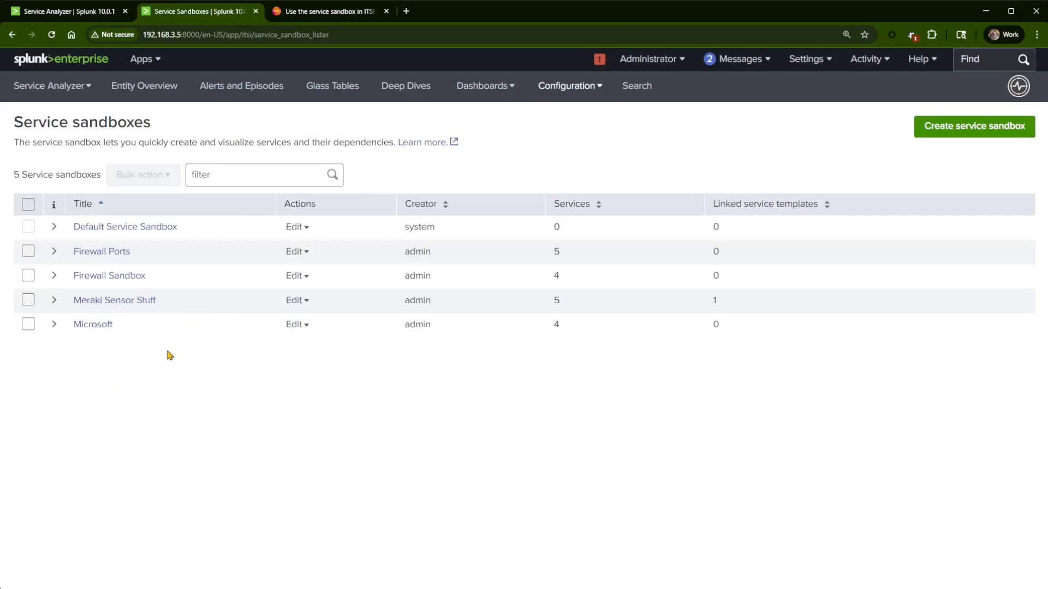
click(121, 302)
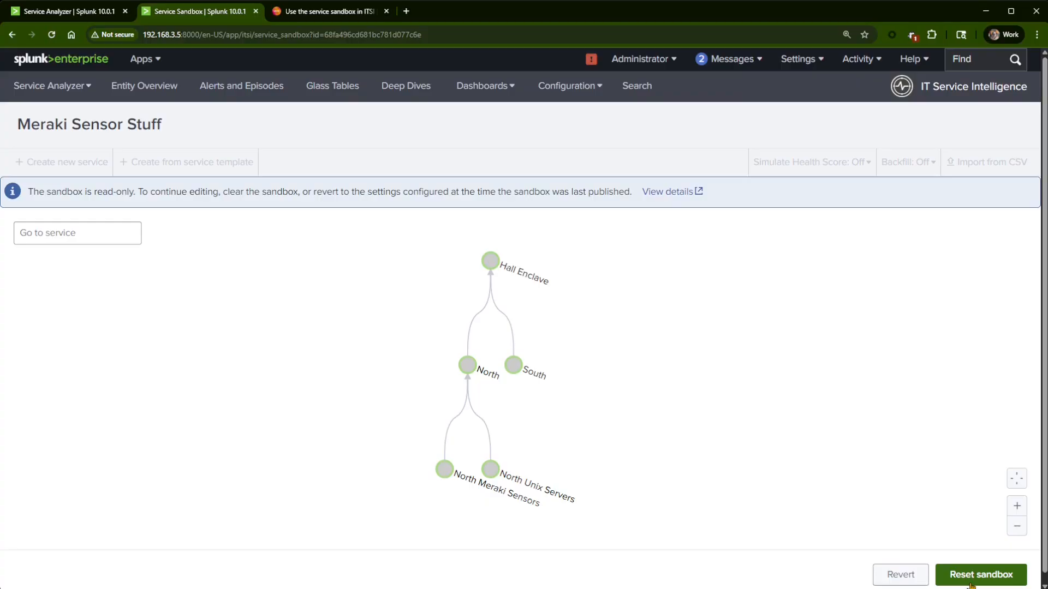
Step: Revert the Meraki Sensor Stuff sandbox to its last published version, removing its services from production
click(912, 583)
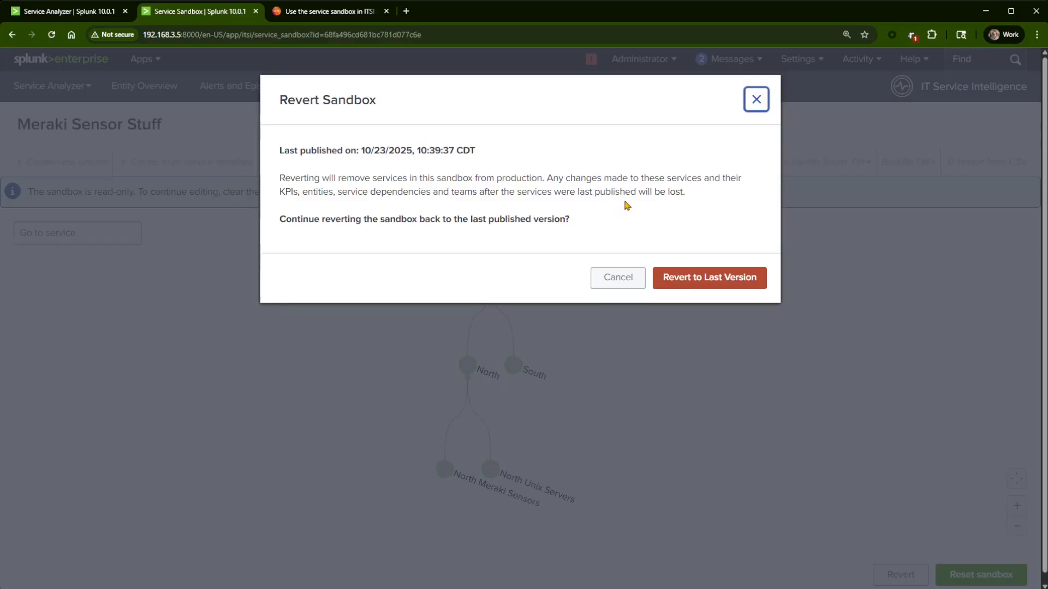
click(688, 278)
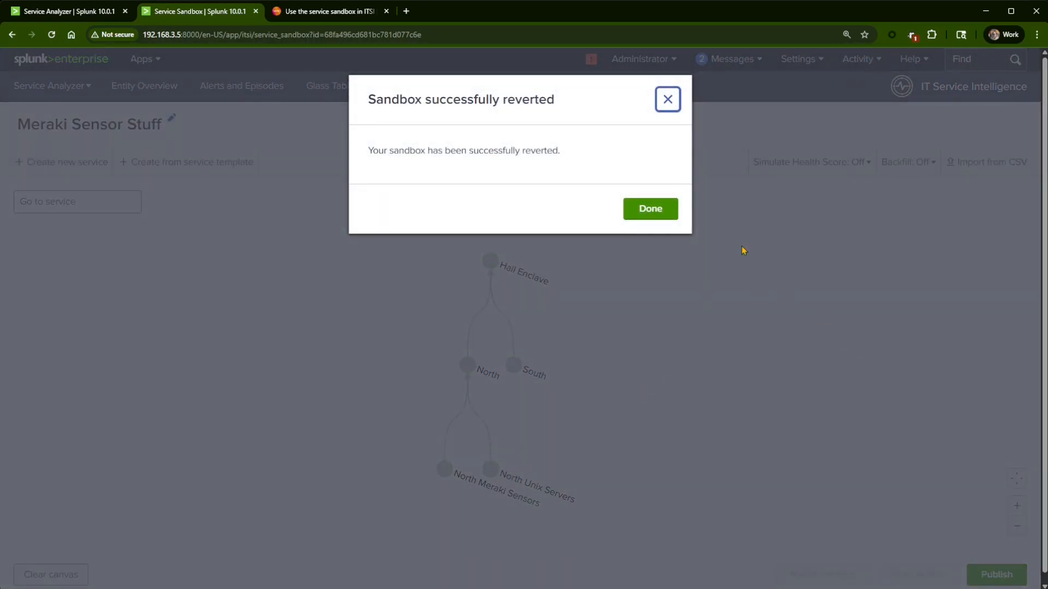
click(660, 213)
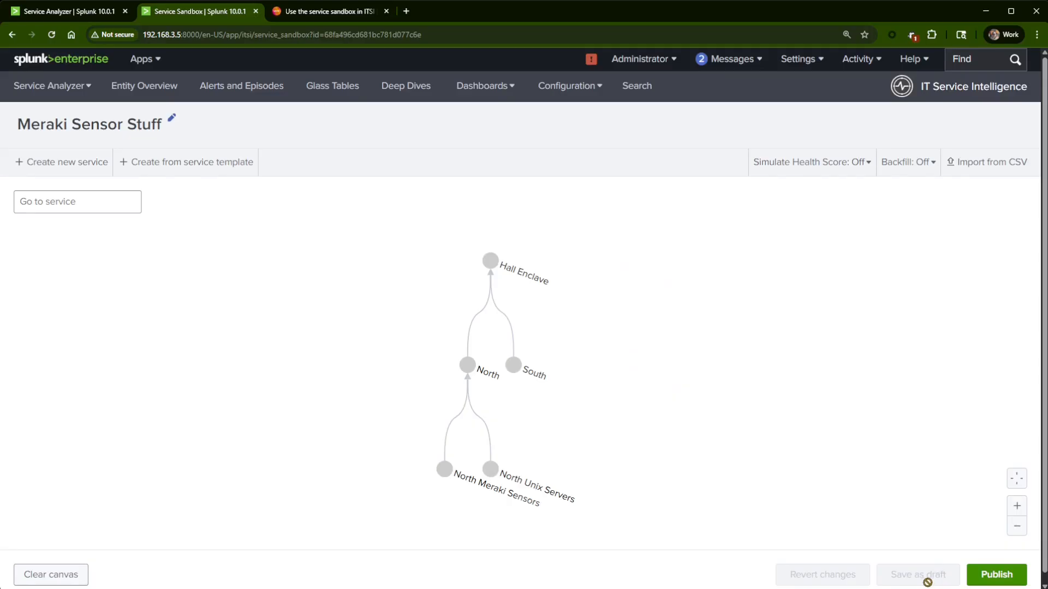
Step: Reload the default Service Analyzer and search its service filter for "Hall", clearing the search text again
click(55, 12)
click(52, 35)
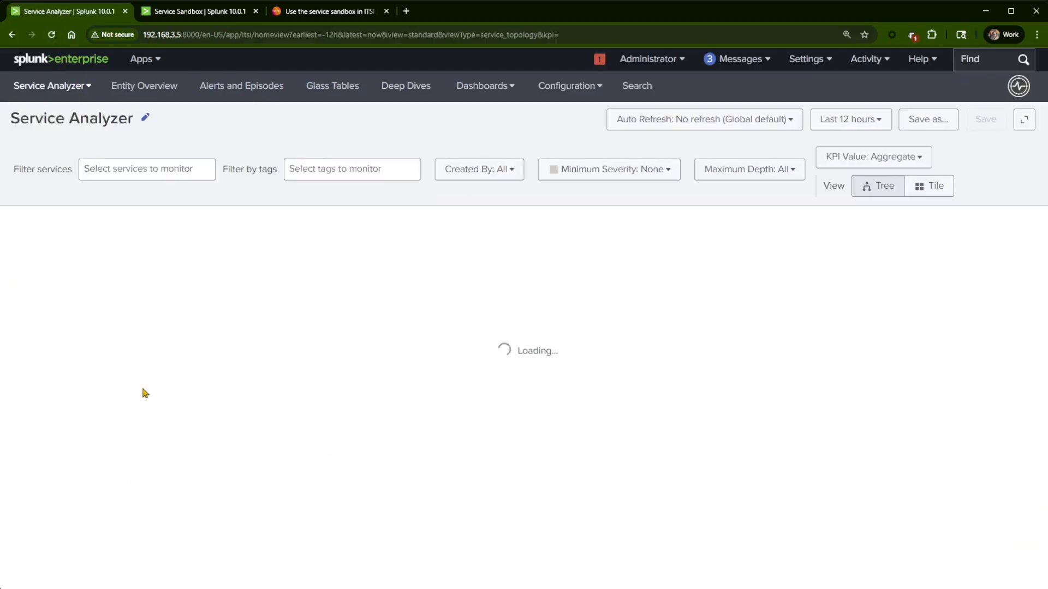
click(166, 166)
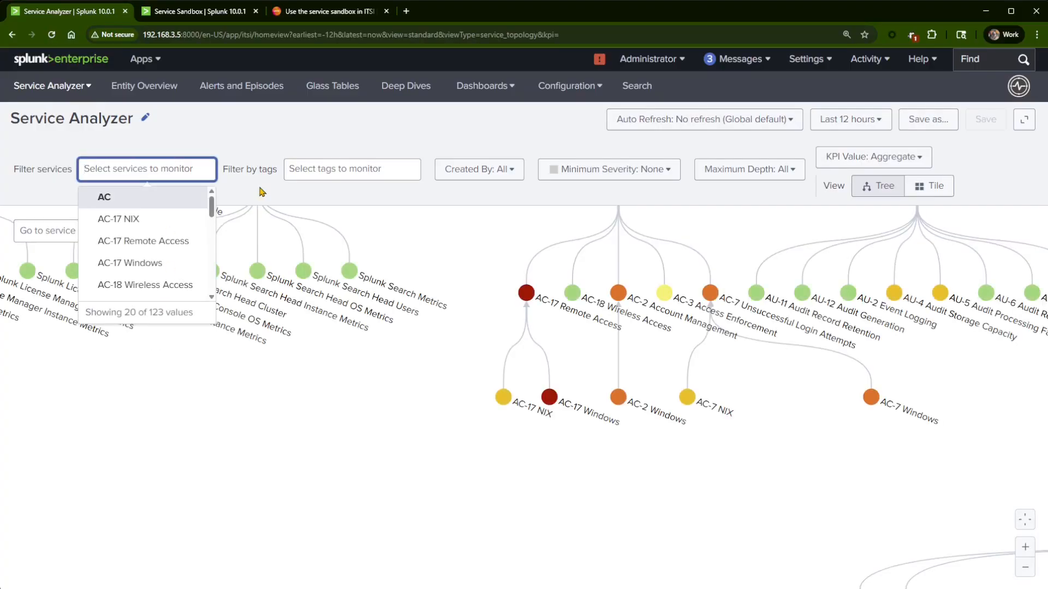
text(Hall)
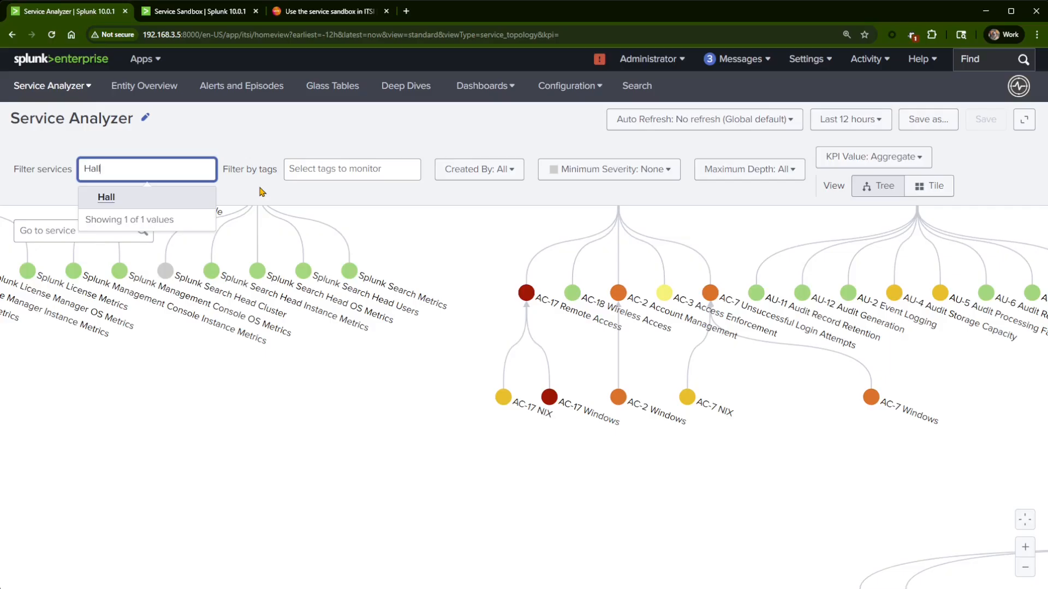
key(BackSpace)
key(BackSpace)
key(BackSpace)
key(BackSpace)
Step: Look through all service trees in the Service Analyzer for the reverted Hall Enclave services
scroll(691, 452, down, 8)
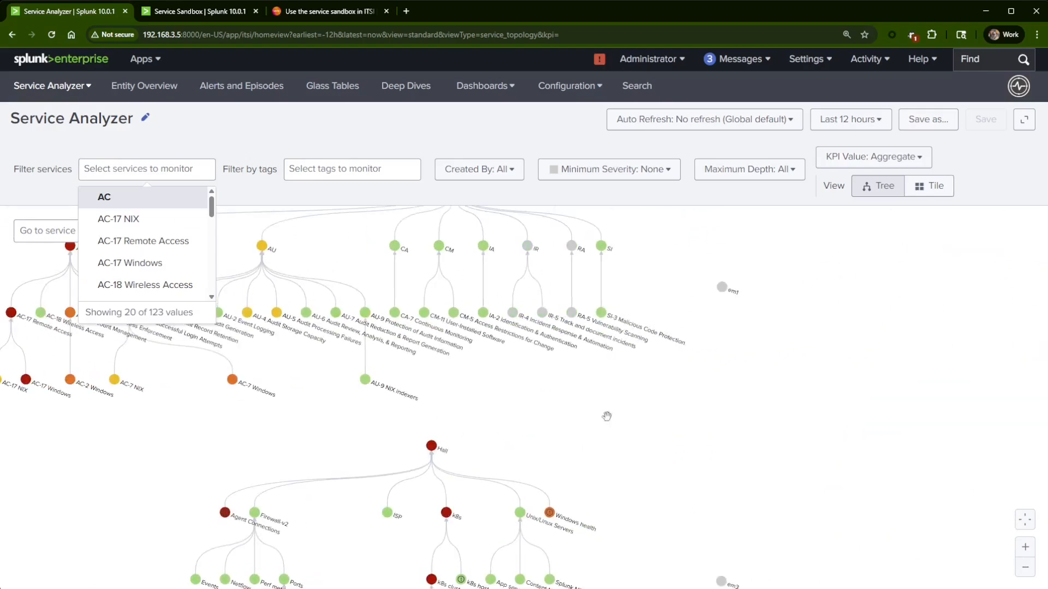
drag(255, 487, 246, 402)
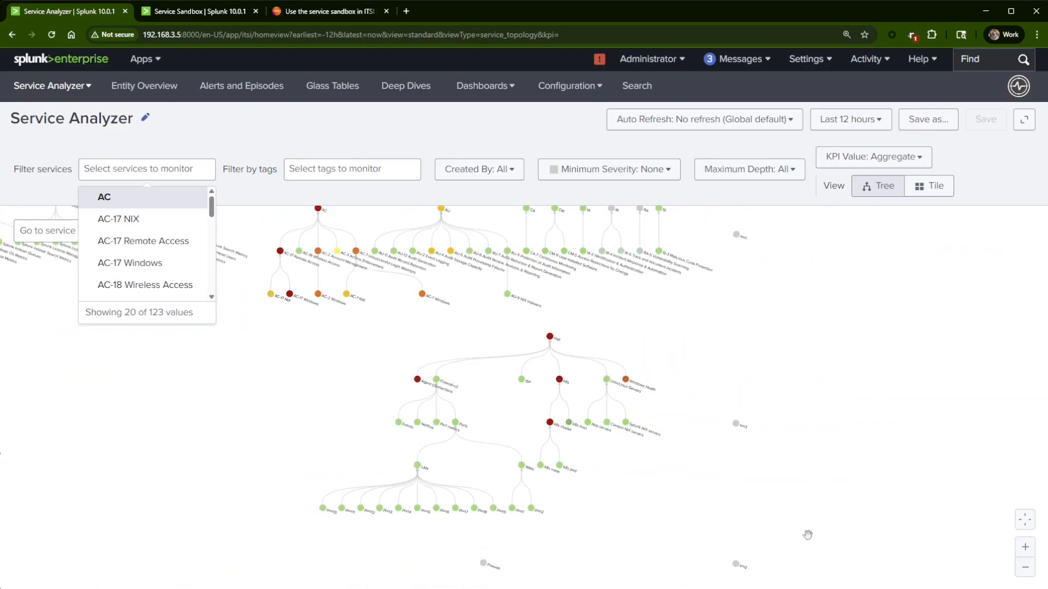
drag(212, 432, 682, 535)
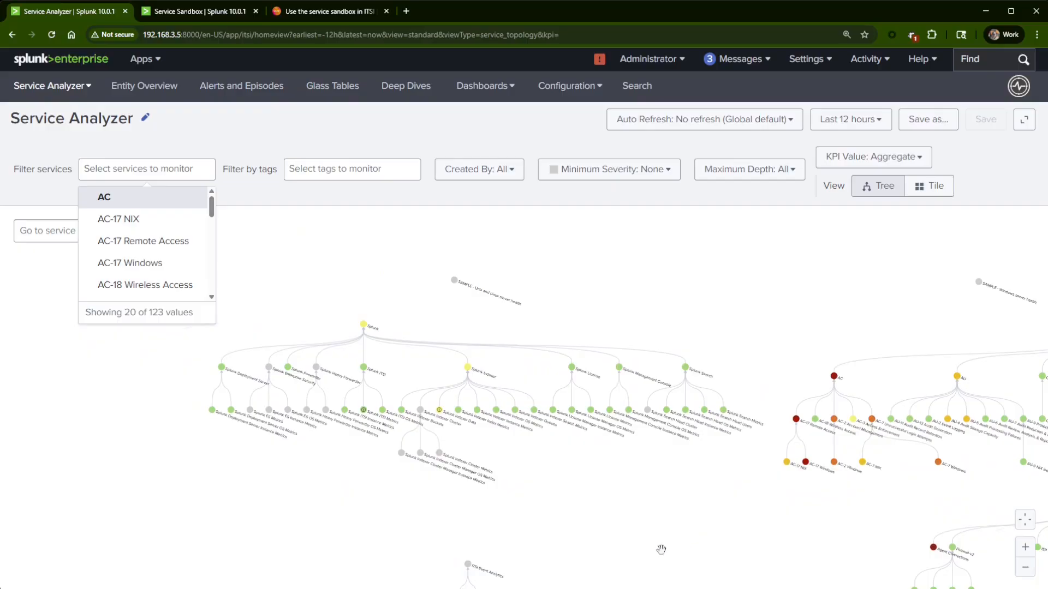
scroll(604, 531, up, 4)
drag(580, 481, 702, 555)
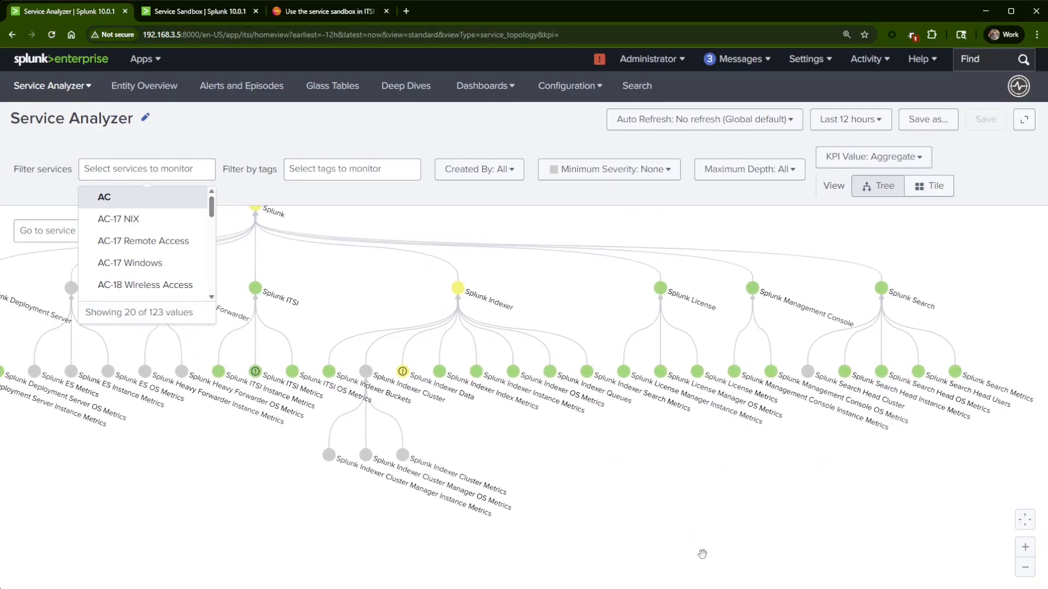
scroll(713, 518, down, 2)
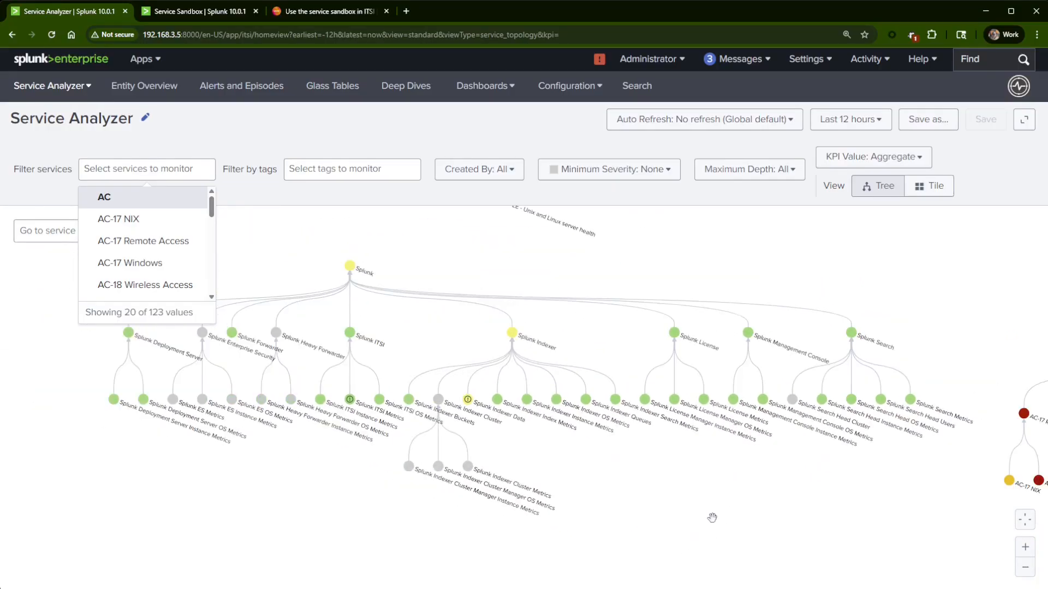
click(376, 134)
Step: Open the Data Integrations library and review the available alert, infrastructure and episode action integrations
click(574, 93)
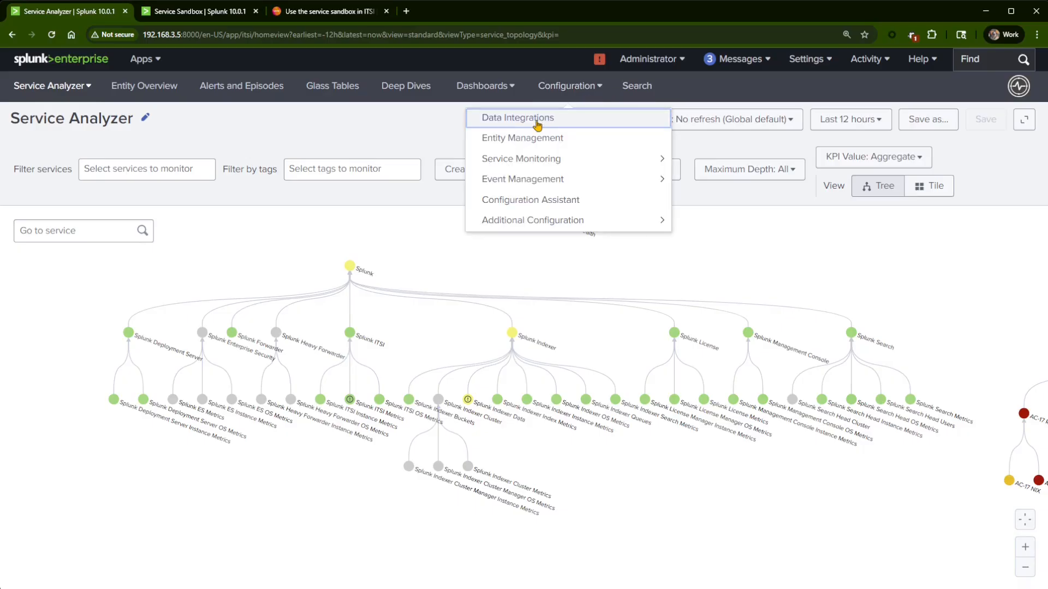
click(536, 124)
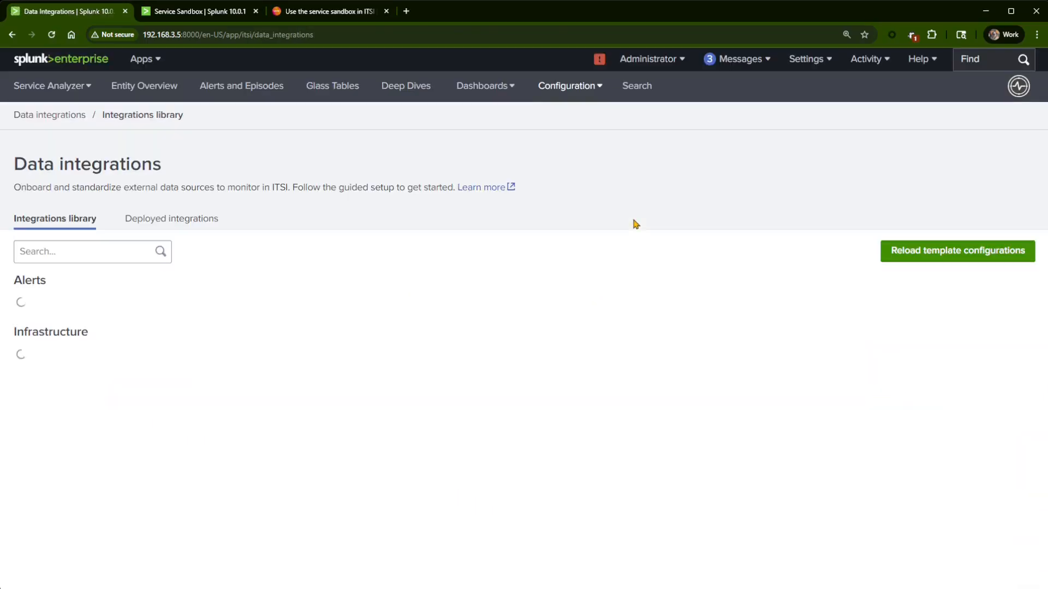
click(576, 92)
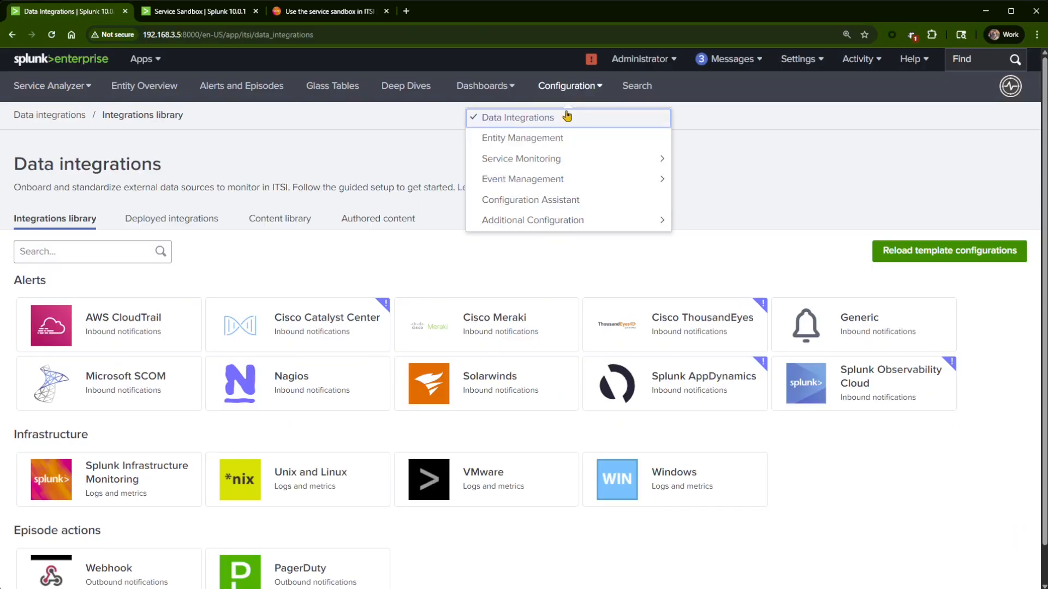
click(871, 165)
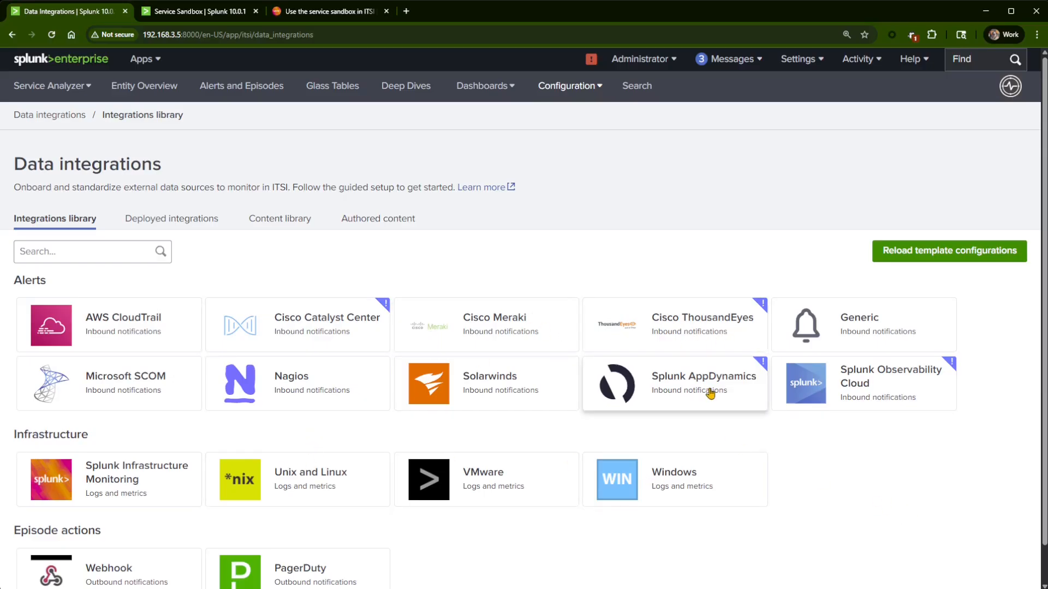
scroll(824, 452, down, 1)
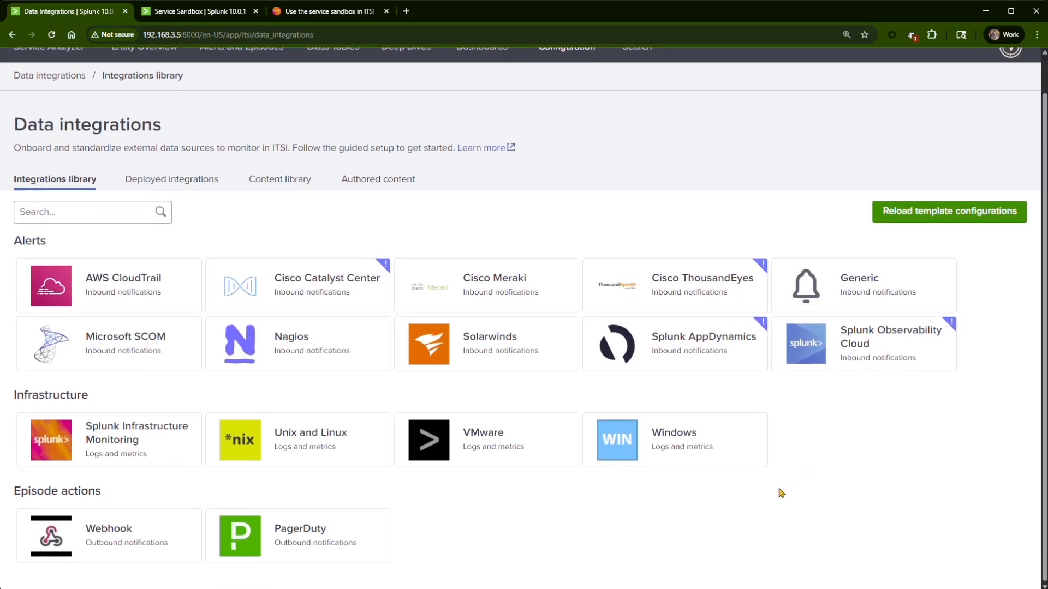
Step: Open the list of deployed integrations in Data Integrations and review the configured entries
scroll(845, 469, up, 1)
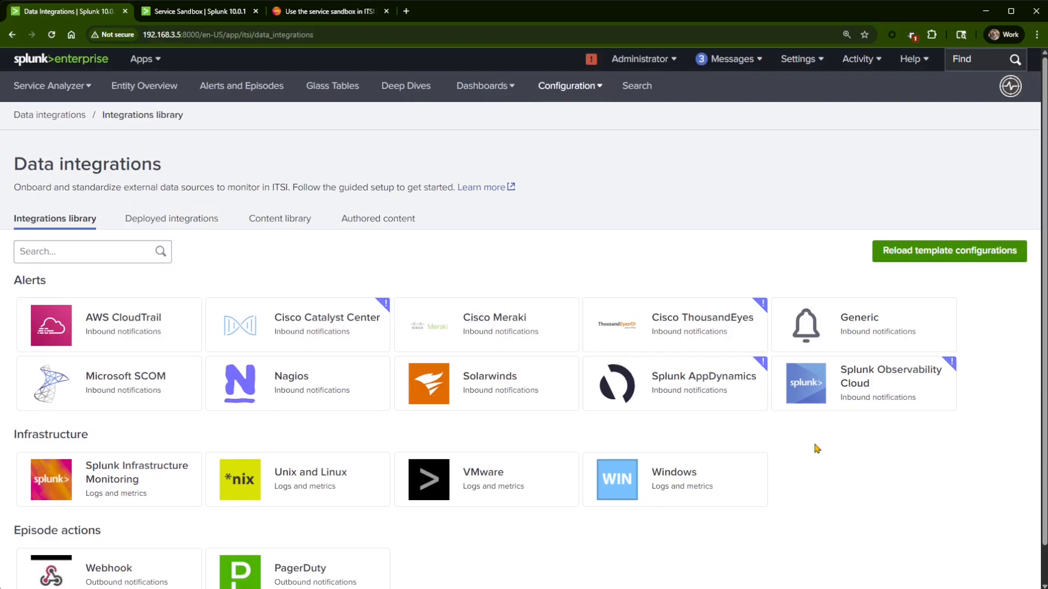
scroll(819, 451, down, 1)
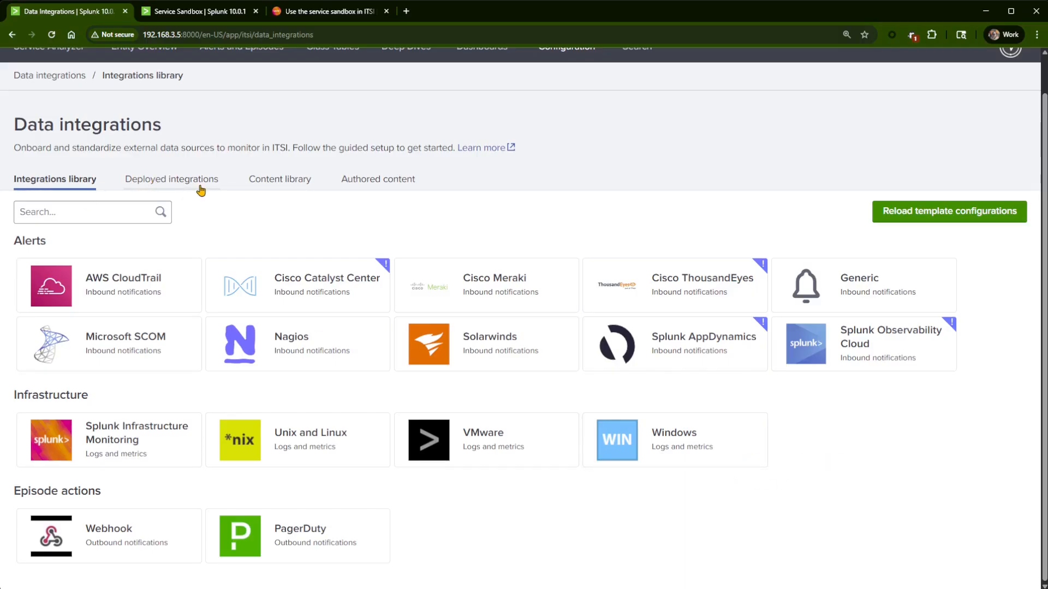
click(162, 182)
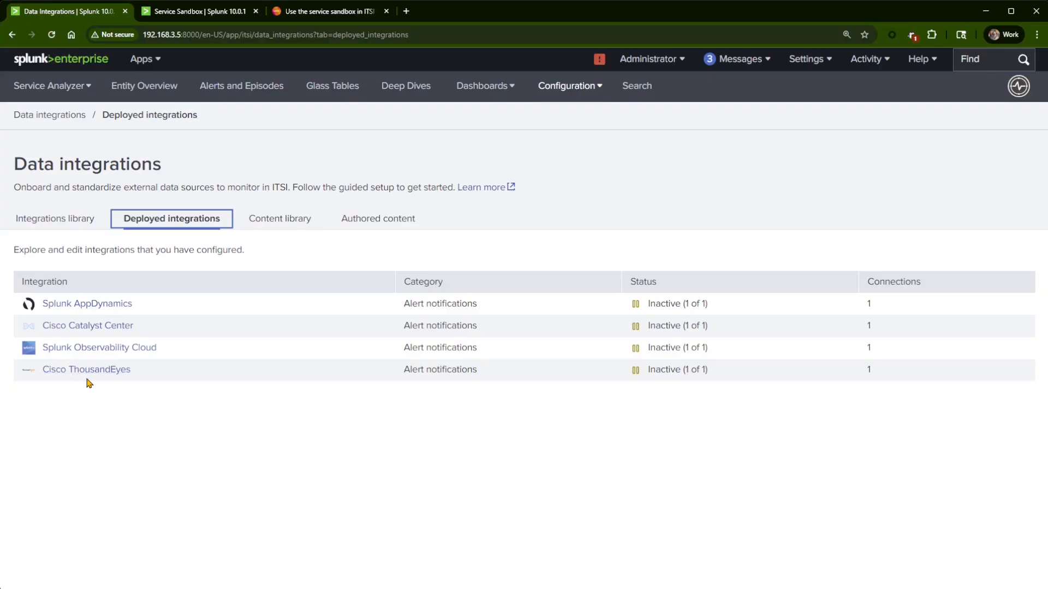
Step: Browse the Splunk supported content packs in the Data Integrations content library
click(282, 228)
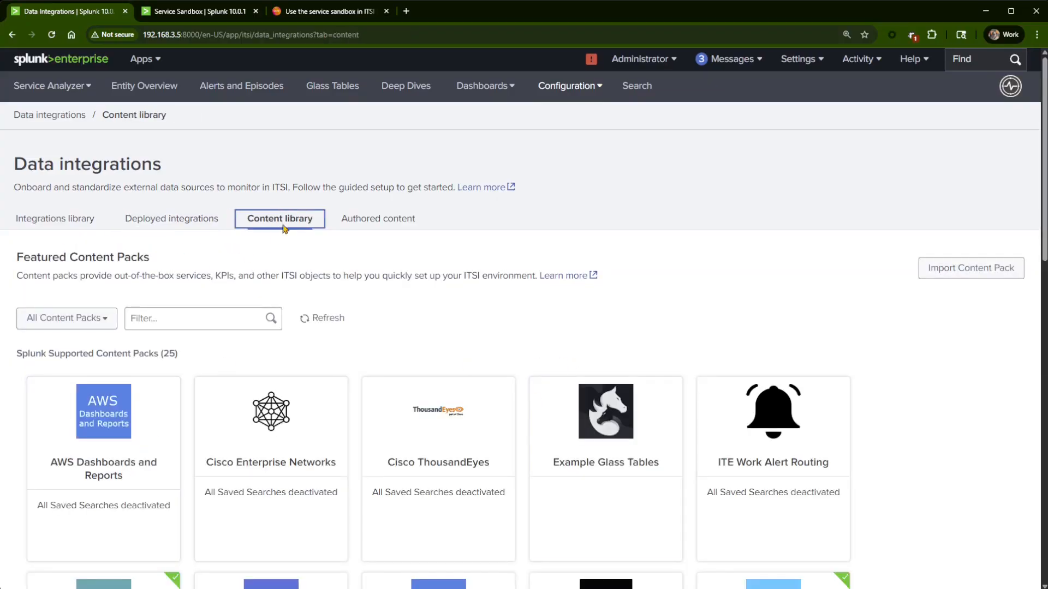
scroll(580, 323, down, 4)
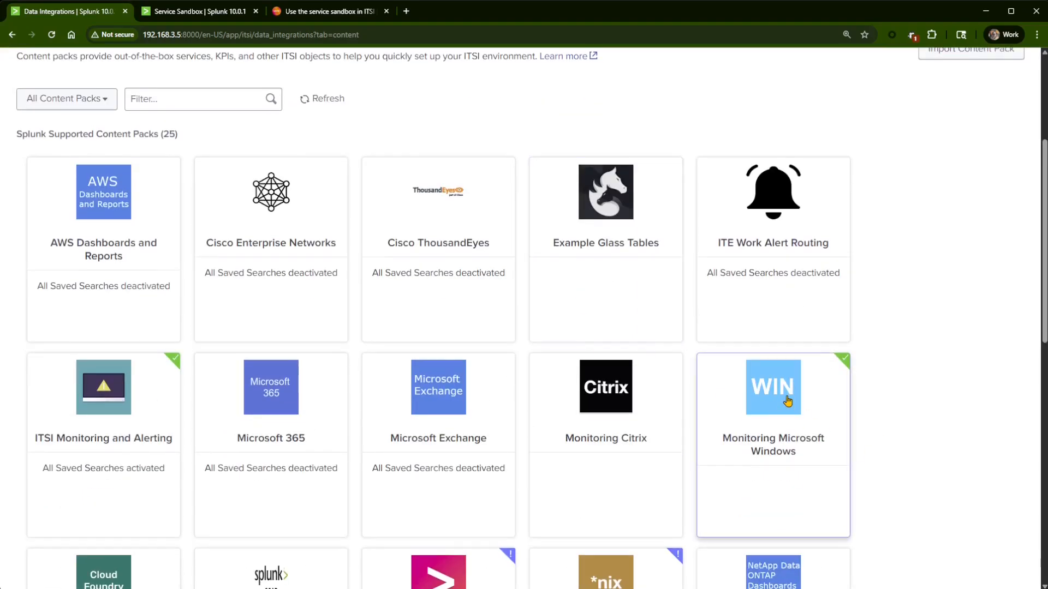
scroll(787, 402, down, 3)
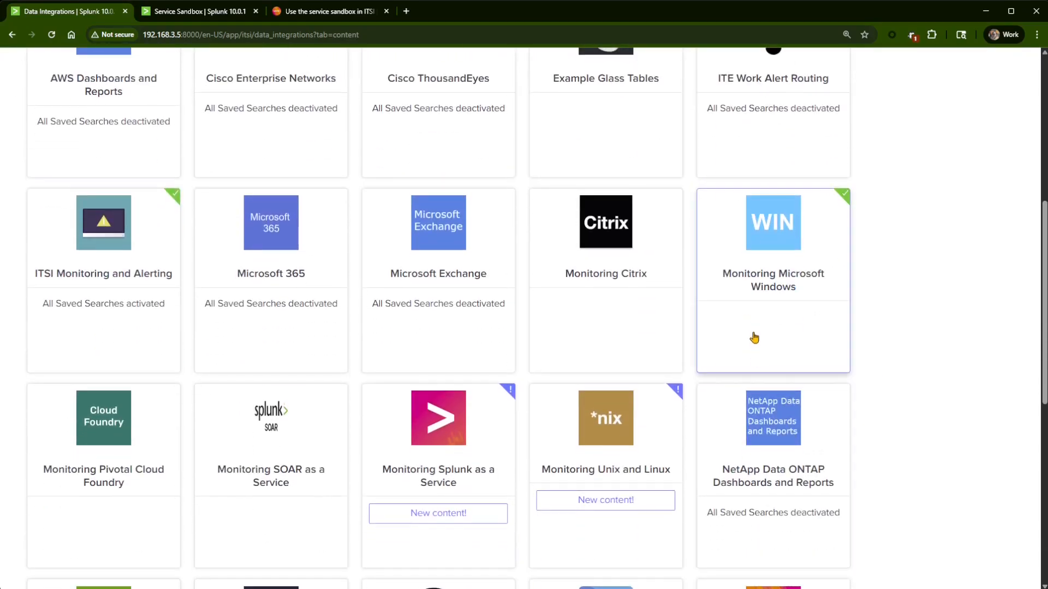
scroll(463, 451, down, 4)
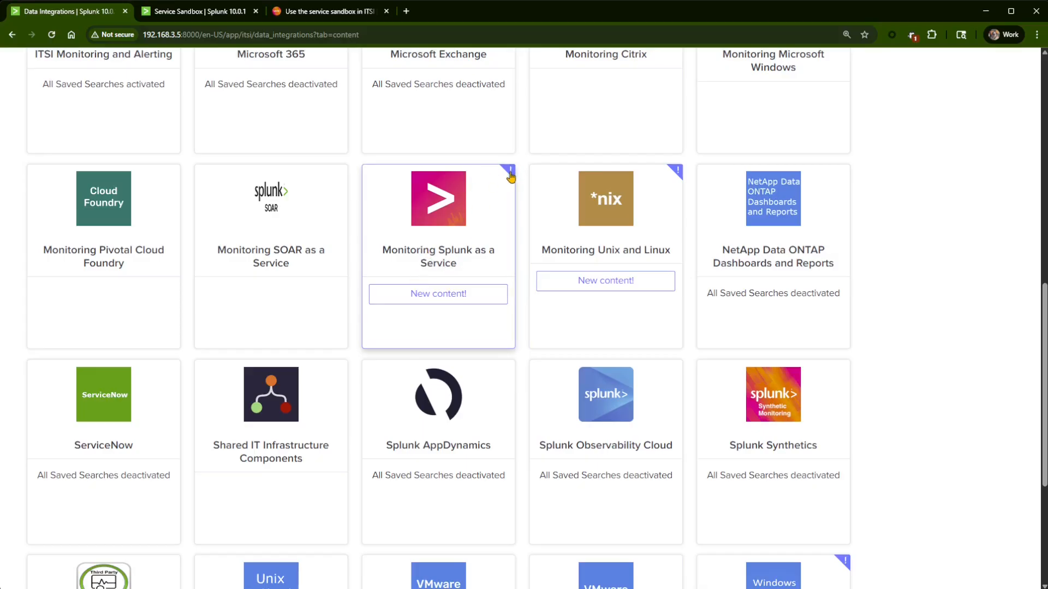
scroll(459, 311, down, 4)
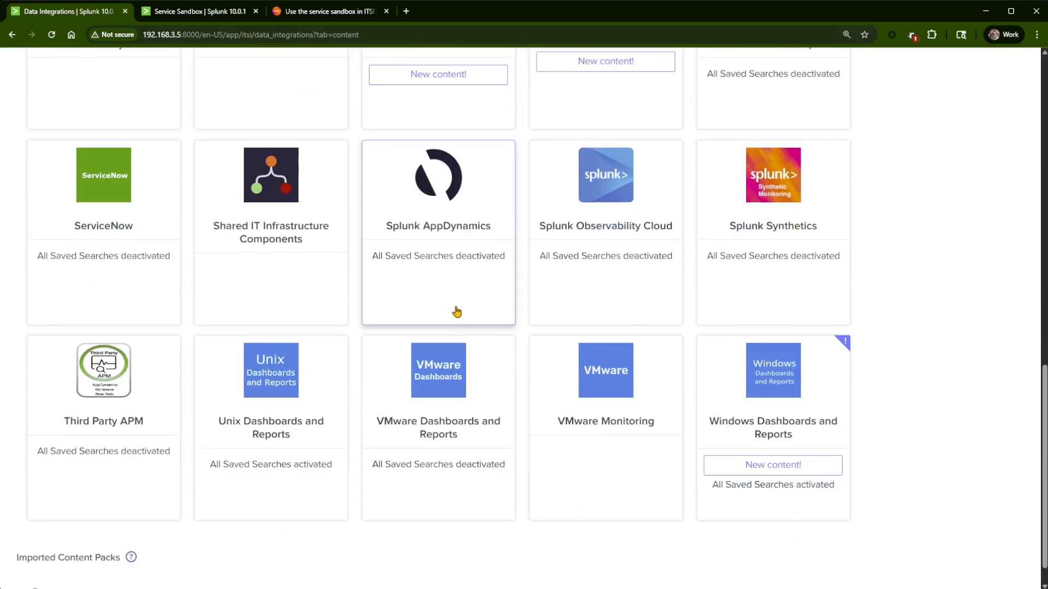
scroll(481, 314, up, 7)
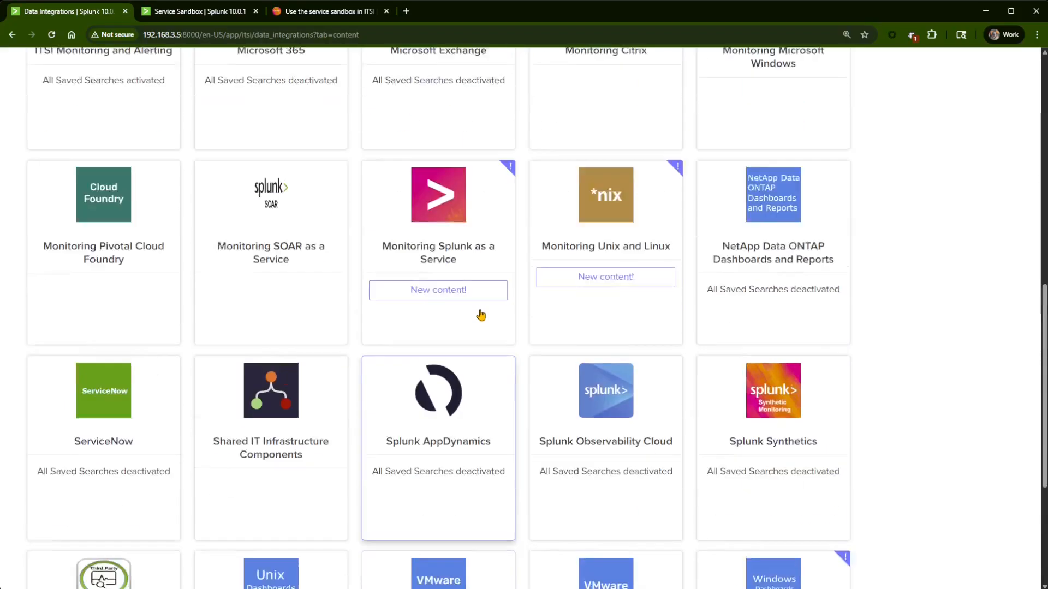
scroll(482, 315, up, 8)
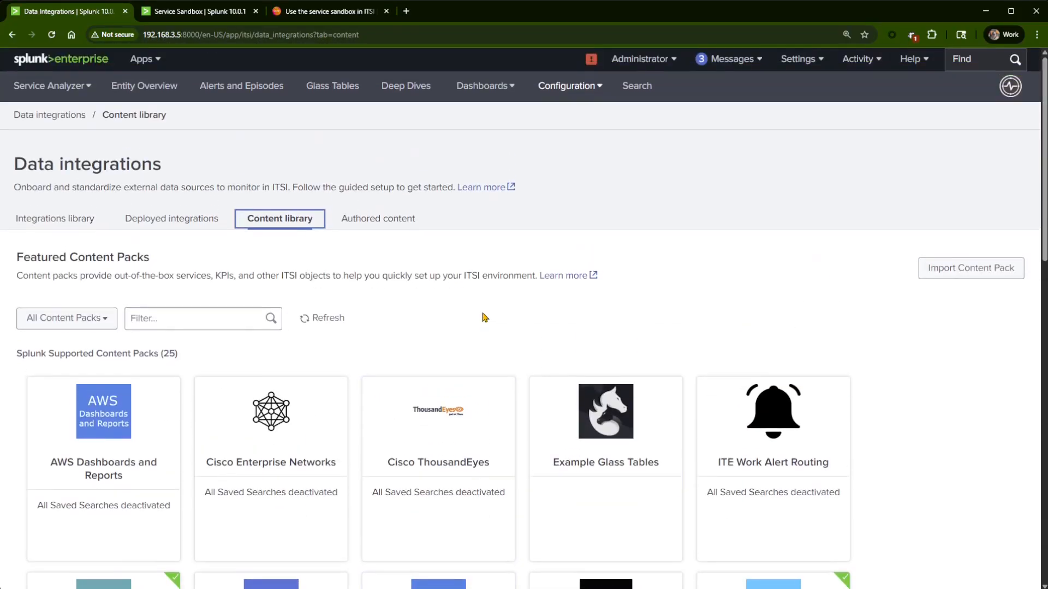
Step: Switch to the Meraki Sensor Stuff sandbox and inspect the entity rules of Hall Enclave and North Unix Servers
key(ctrl+Tab)
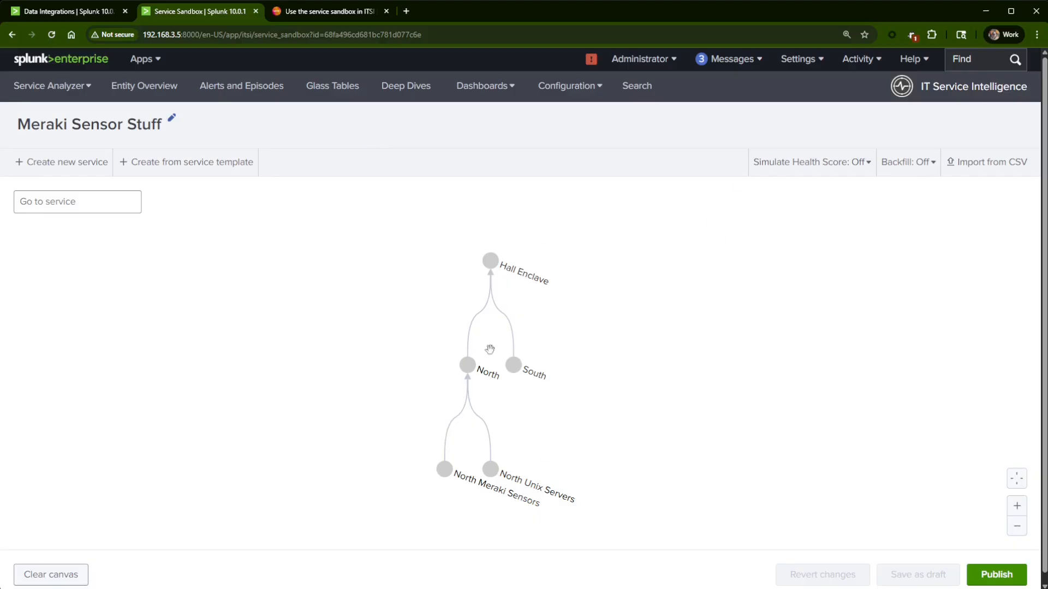
click(490, 260)
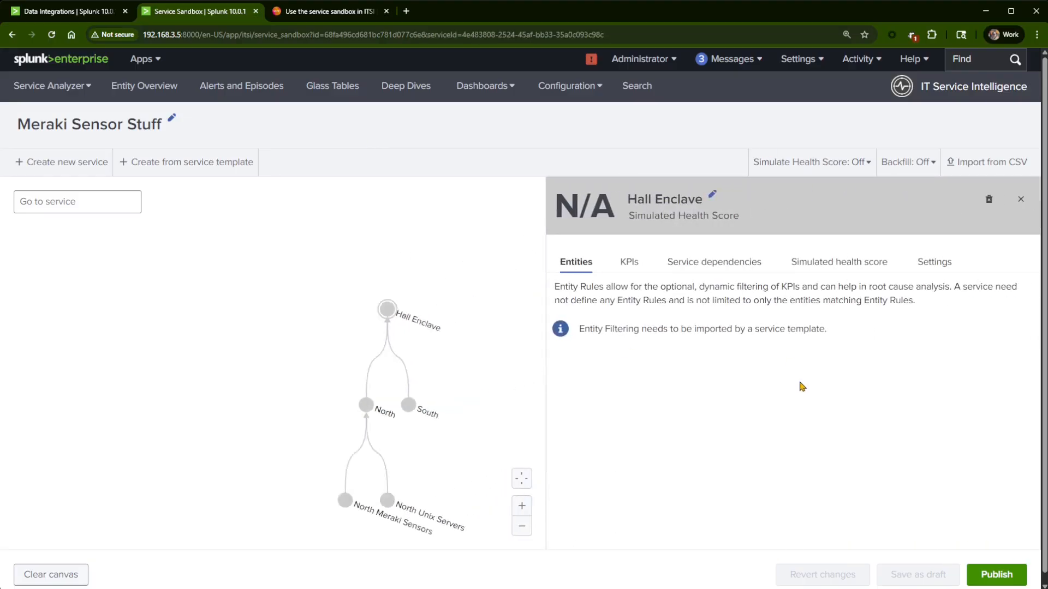
drag(397, 394, 365, 323)
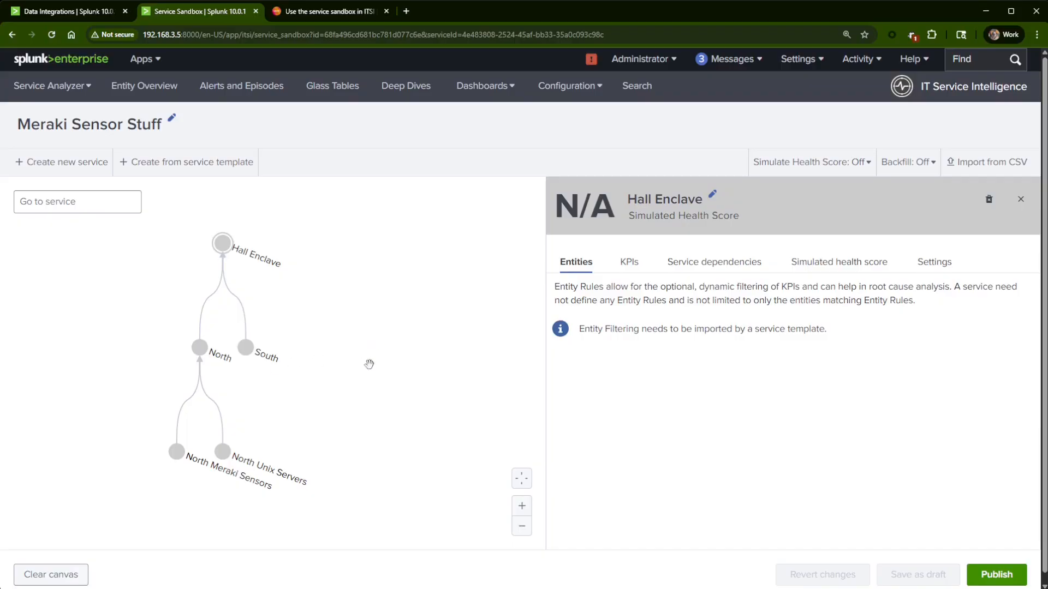
click(223, 452)
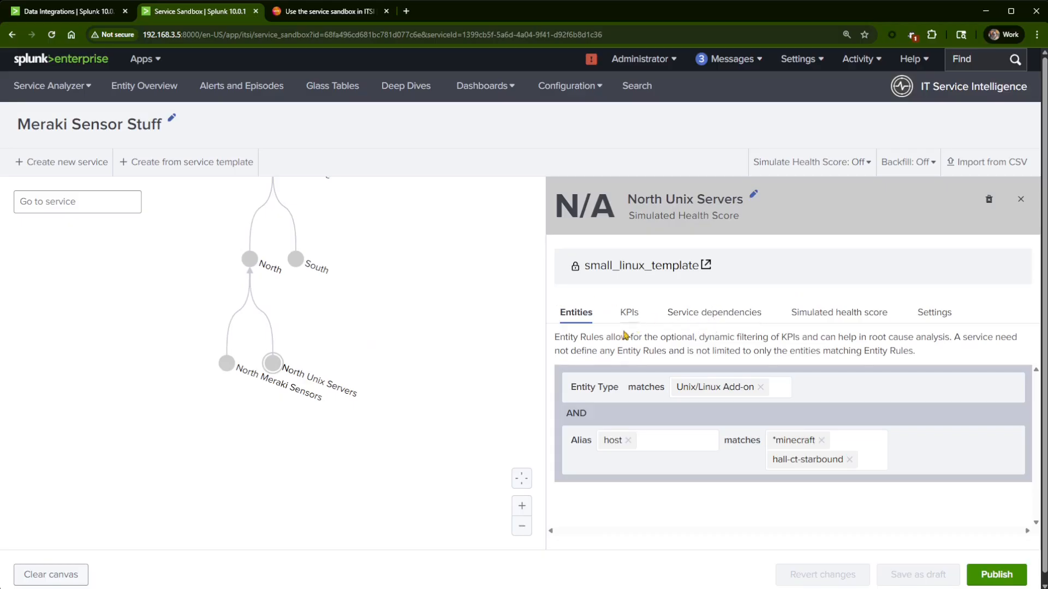
drag(441, 331, 426, 397)
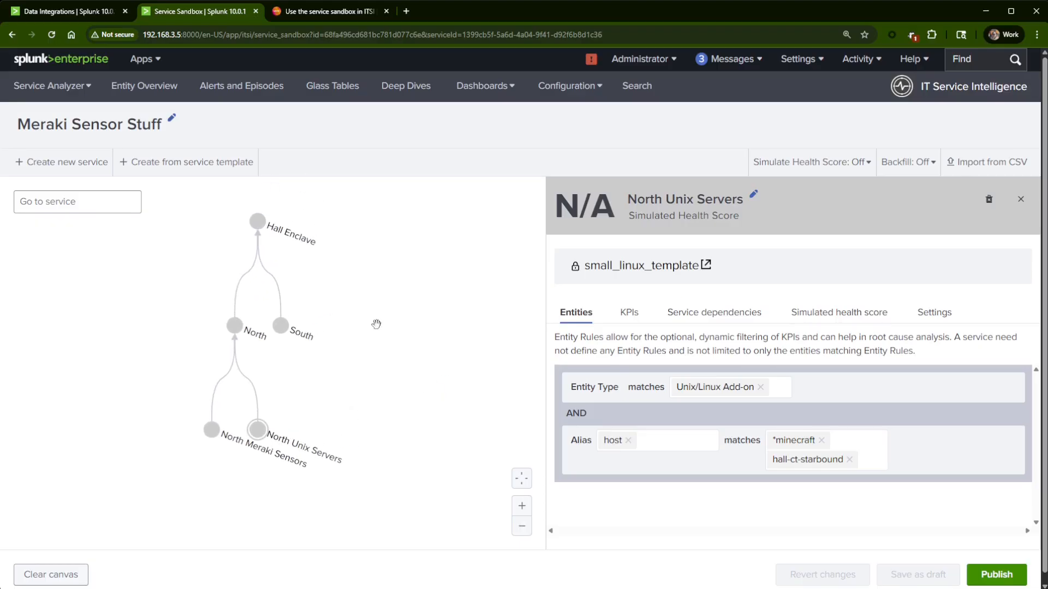
Step: Review the Hall Enclave service's KPIs, service dependencies, simulated health score and general settings
click(264, 226)
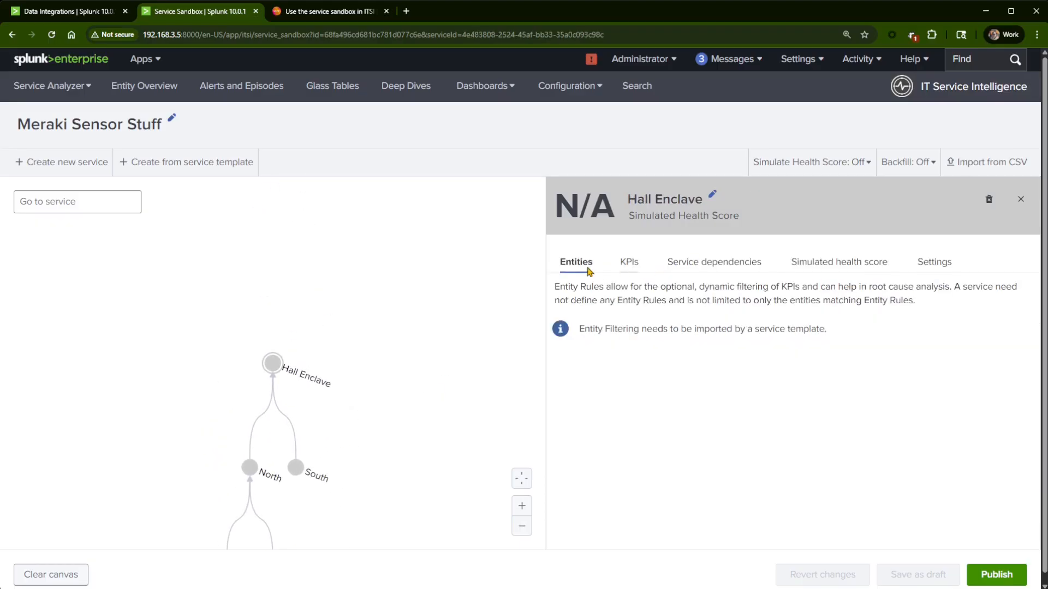
click(639, 268)
click(732, 270)
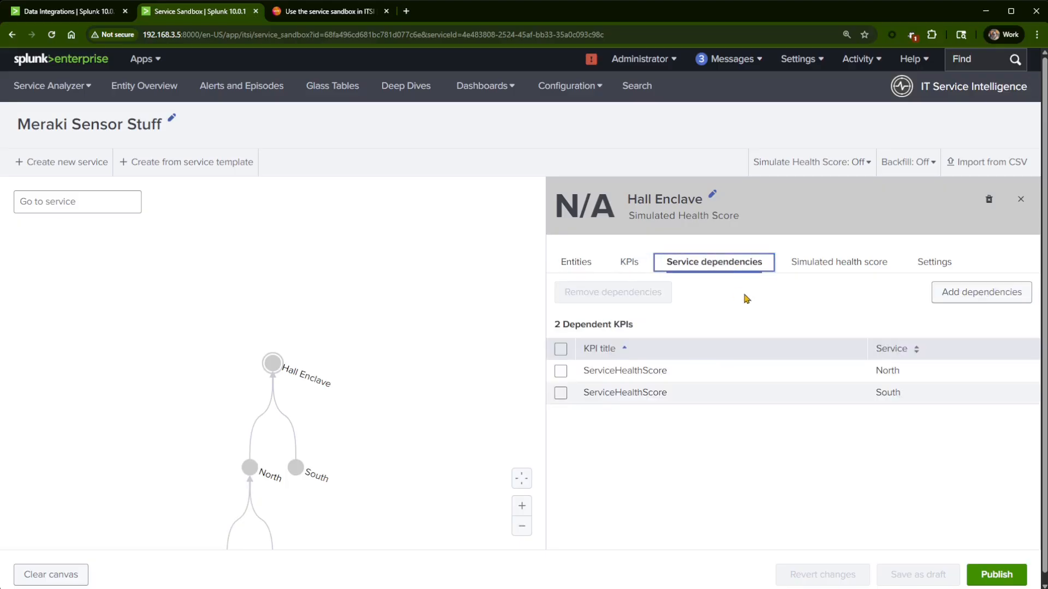
click(819, 267)
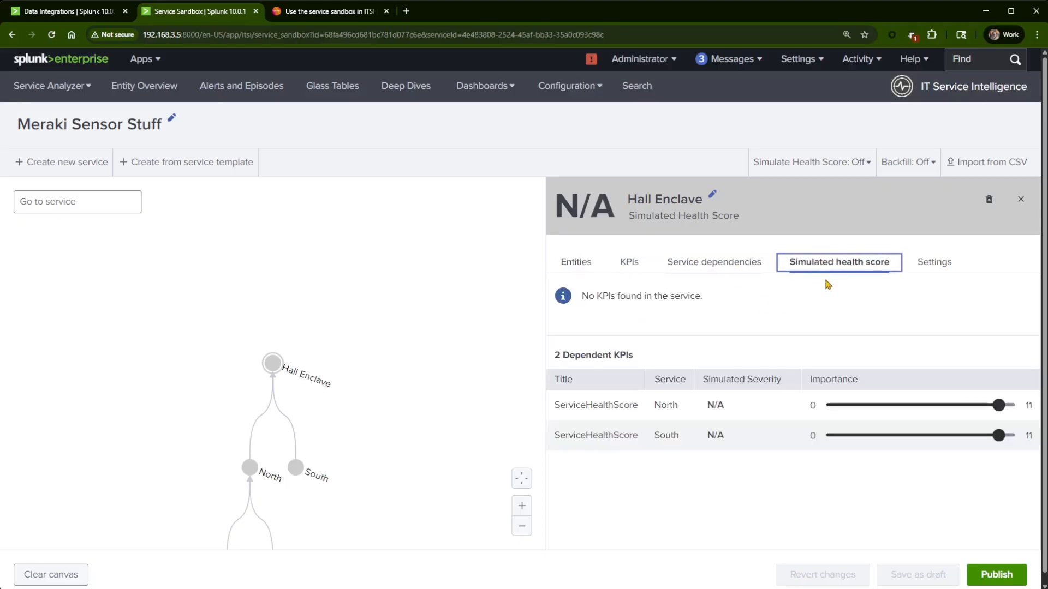
click(932, 268)
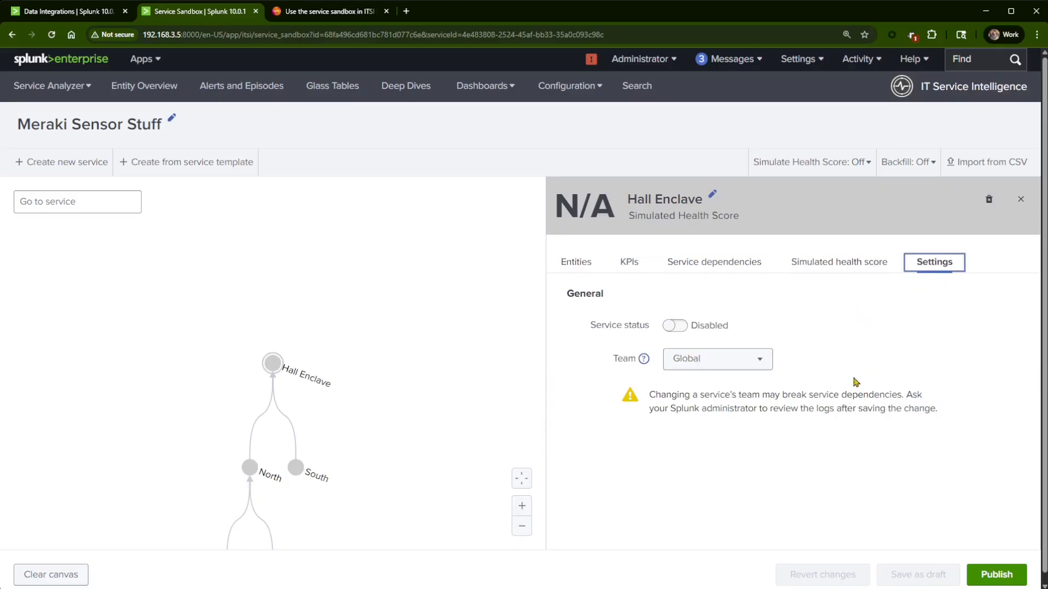
Step: Switch the Hall Enclave service status to enabled and back to disabled, twice
click(677, 327)
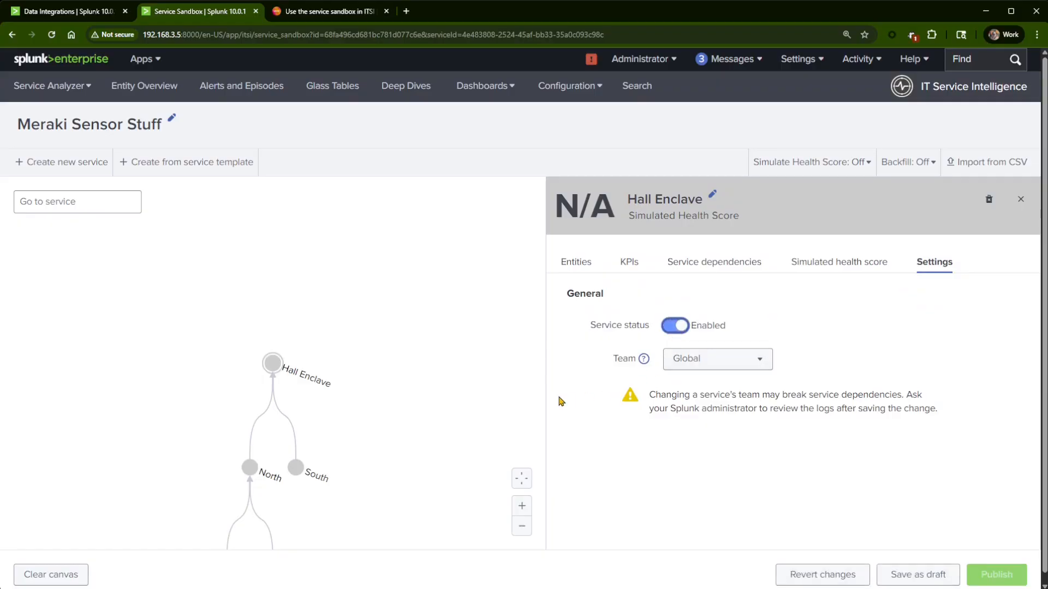
click(680, 327)
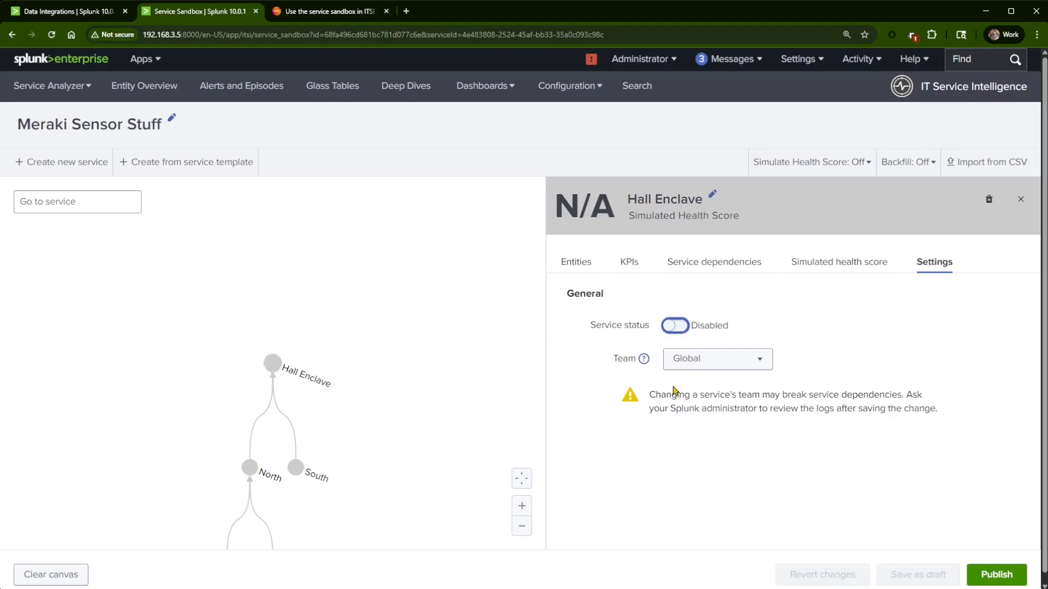
click(394, 309)
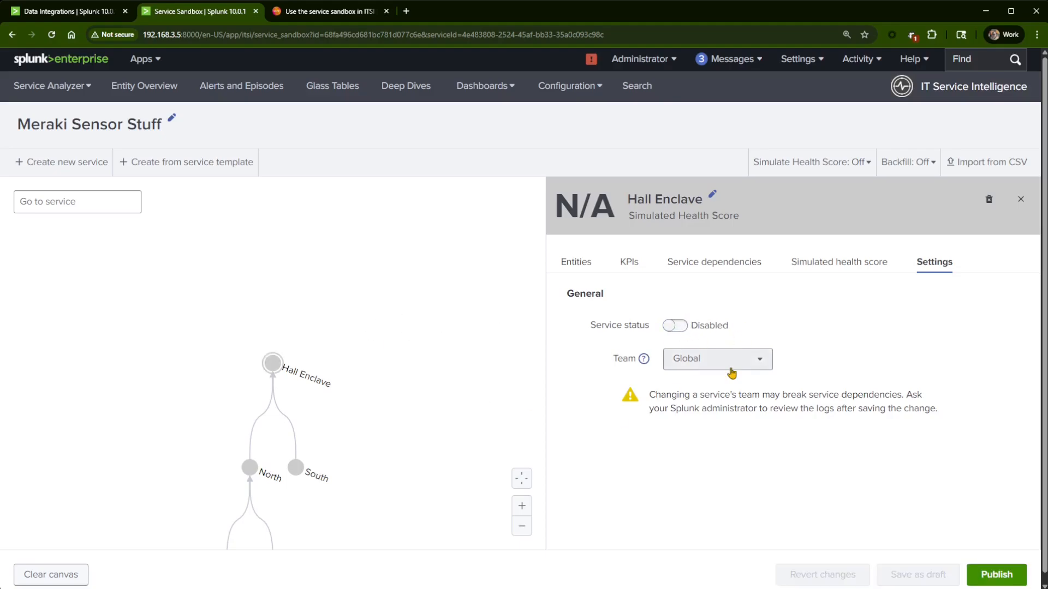
click(676, 327)
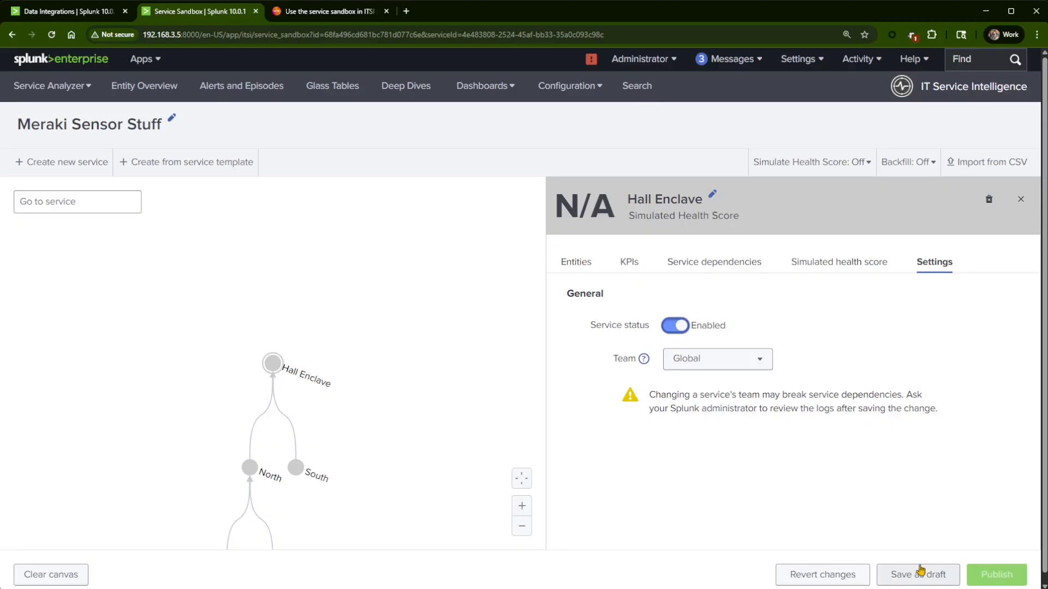
click(677, 327)
click(345, 341)
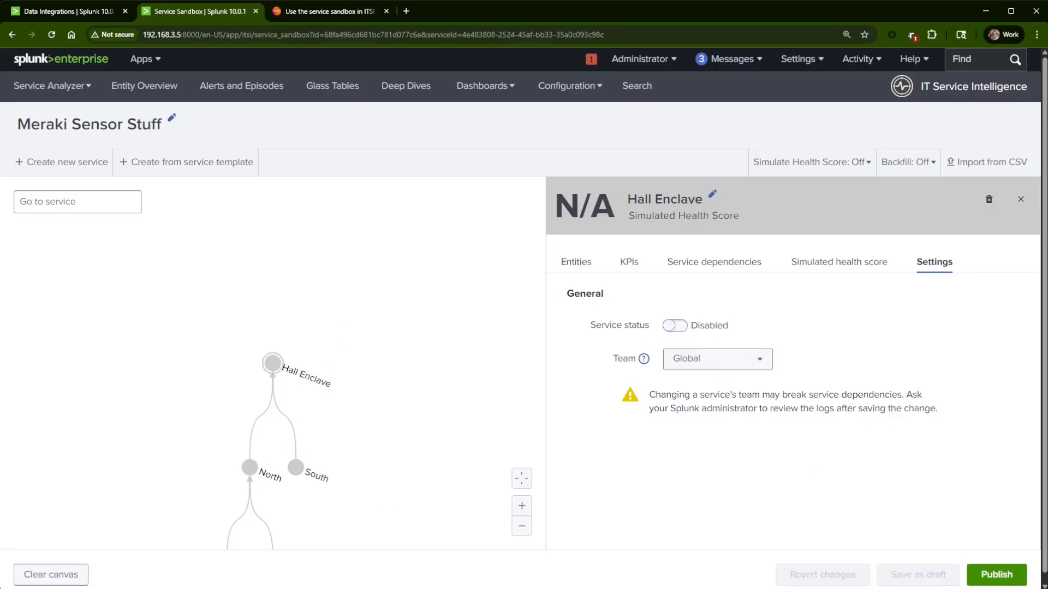
Step: Open the North Meraki Sensors service to view its entity rules
drag(386, 480, 396, 322)
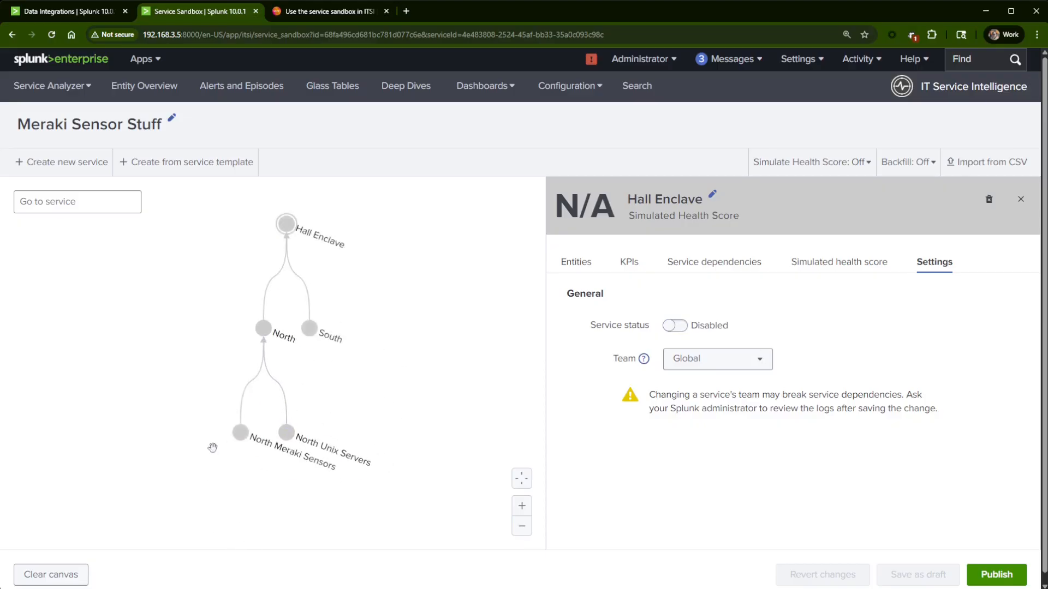
click(240, 432)
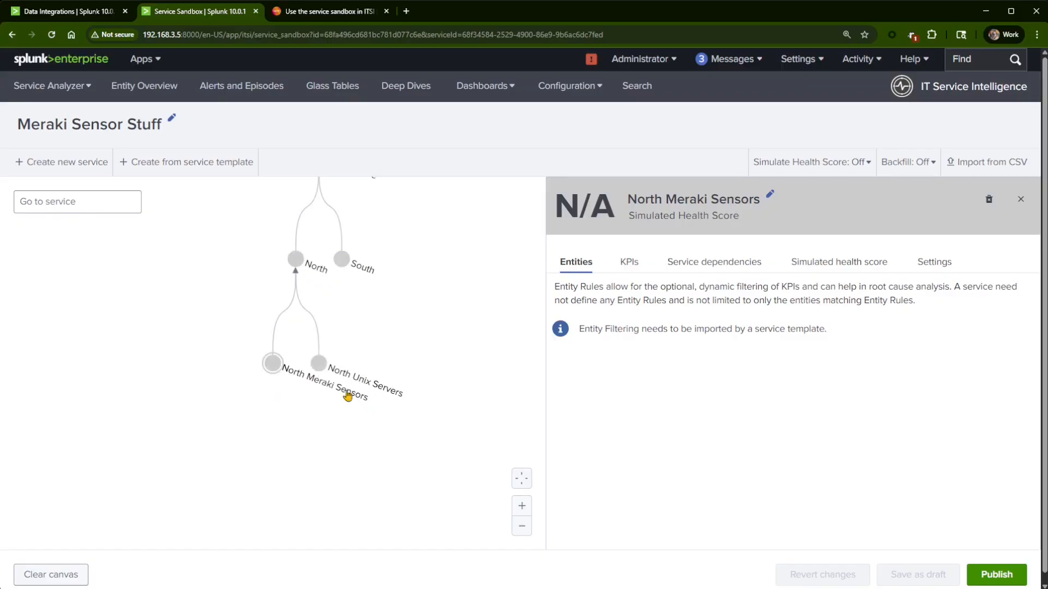
Step: Create a service titled South Meraki Sensors in the Global team and link it as a dependency of South
click(45, 175)
click(463, 193)
text(South )
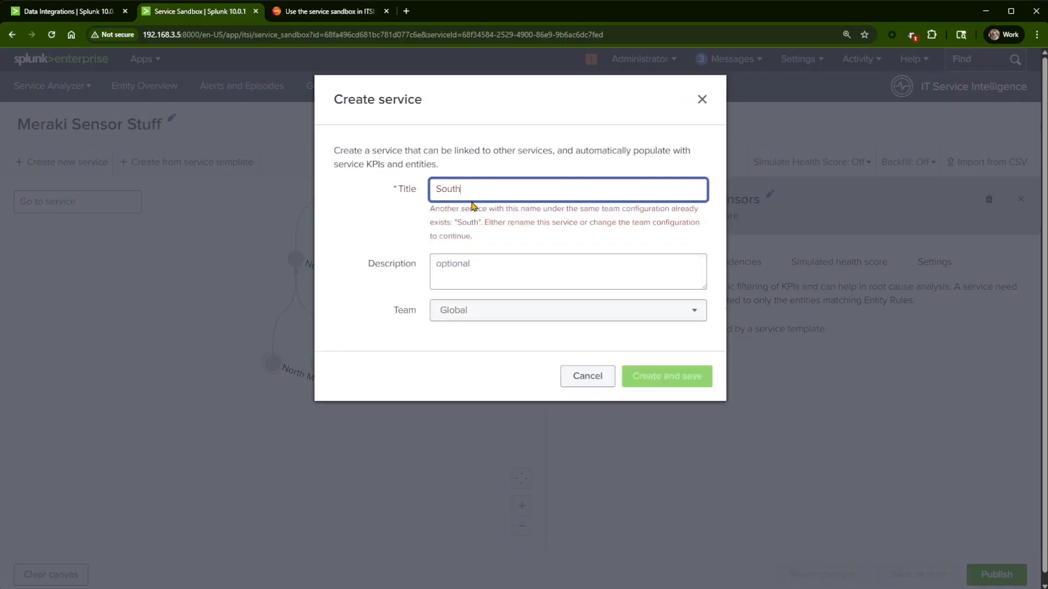
text(Meraki Sensors)
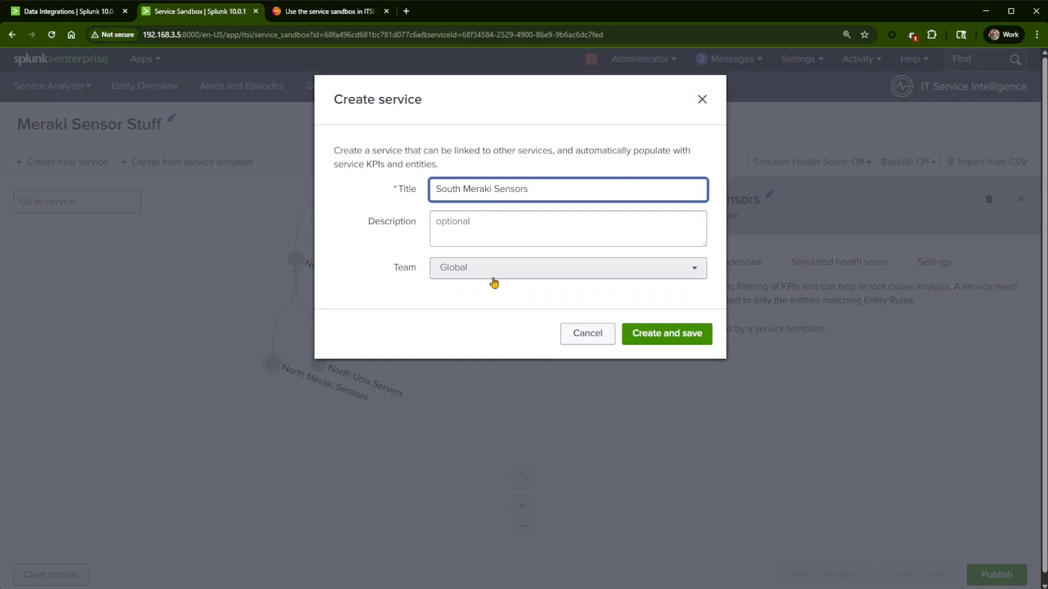
click(683, 342)
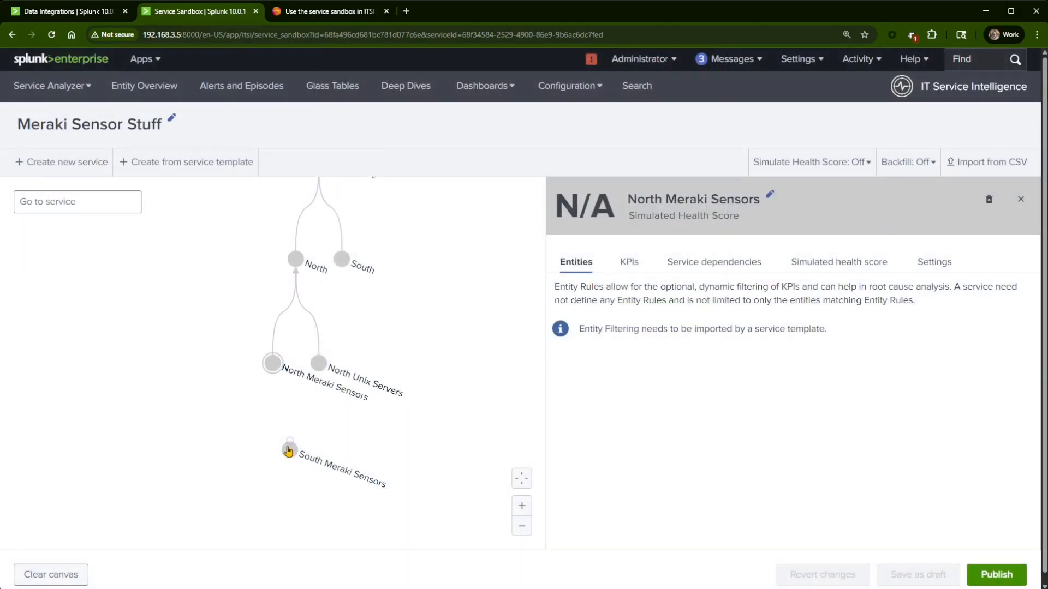
drag(290, 441, 342, 261)
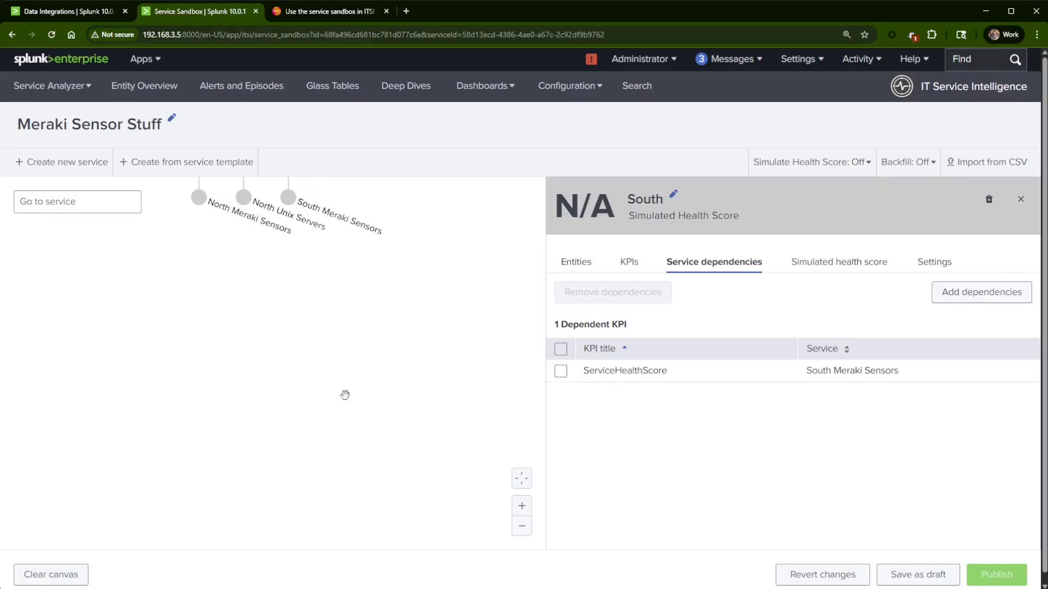